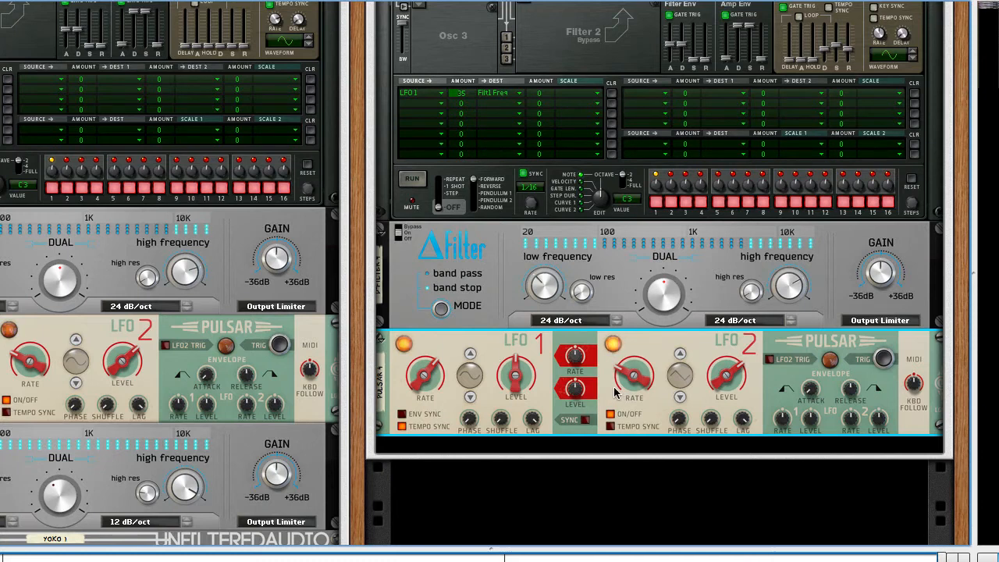
# Step: Delete all devices inside Combinator 3, leaving its device area empty
pyautogui.moveTo(615, 392)
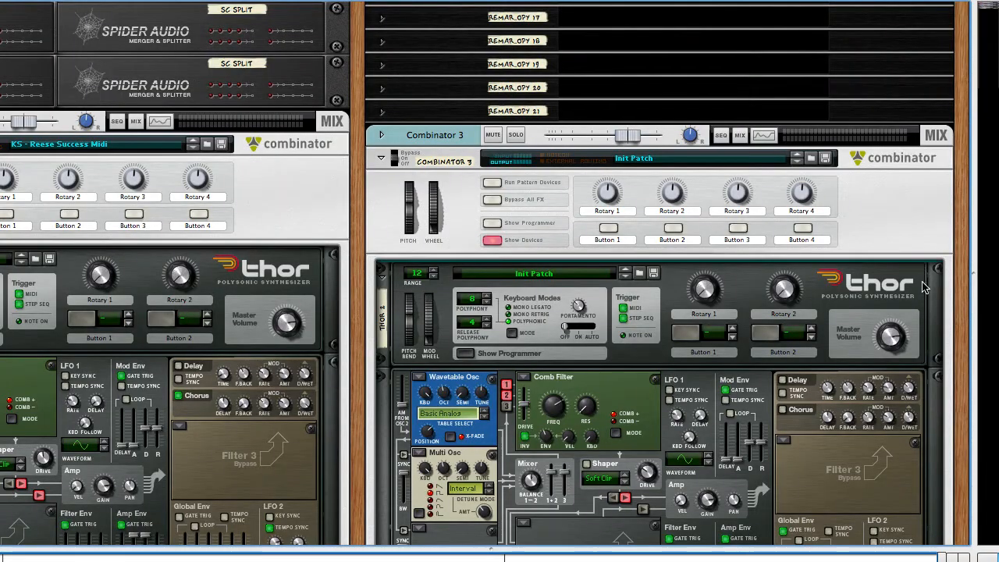
pyautogui.rightClick(922, 287)
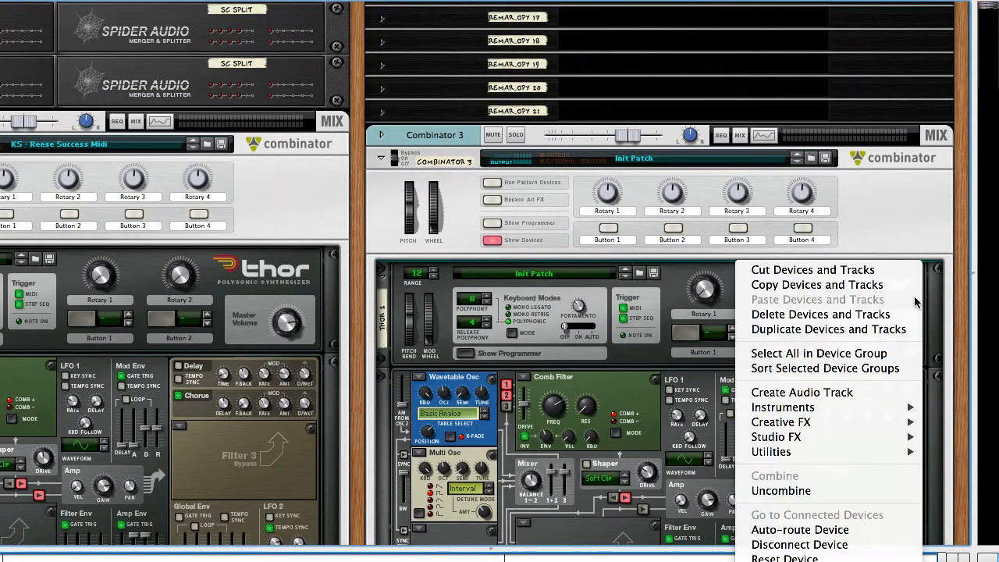
pyautogui.click(900, 316)
pyautogui.press('Return')
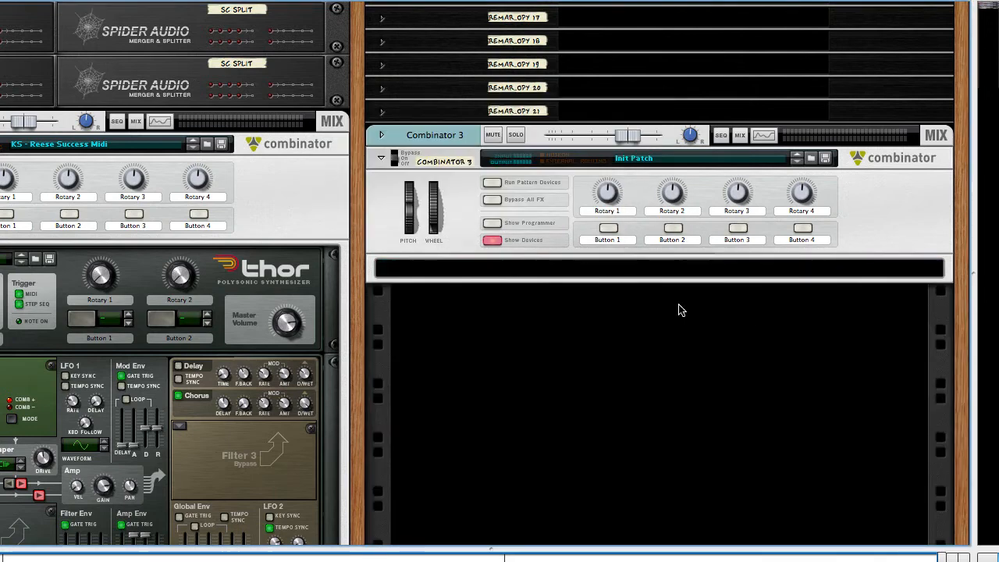
# Step: Examine Combinator 1's device chain from the Thor synth through the filters, Pulsars and Scream 4 units to the equalizer
pyautogui.hscroll(-5, 680, 308)
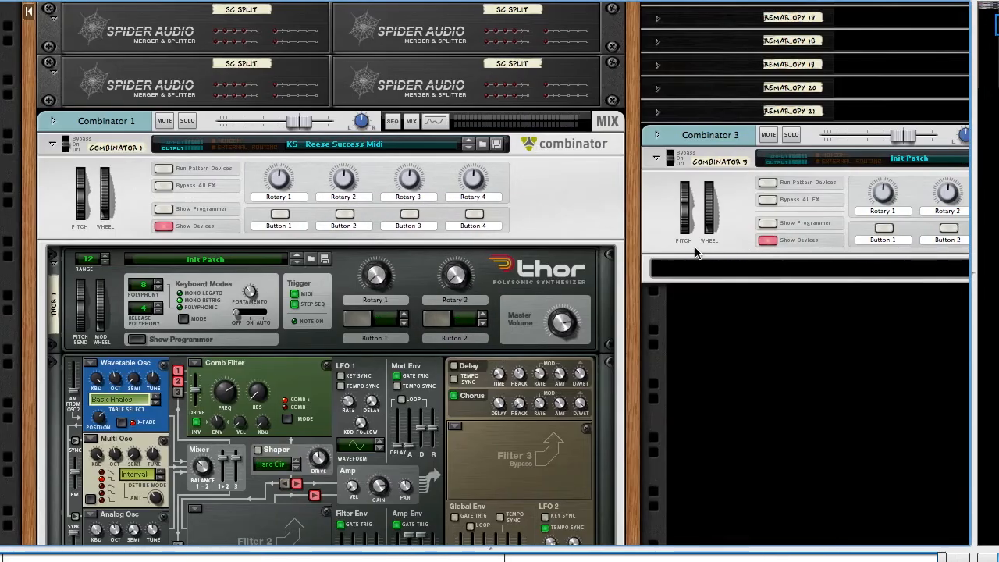
pyautogui.hscroll(1, 672, 256)
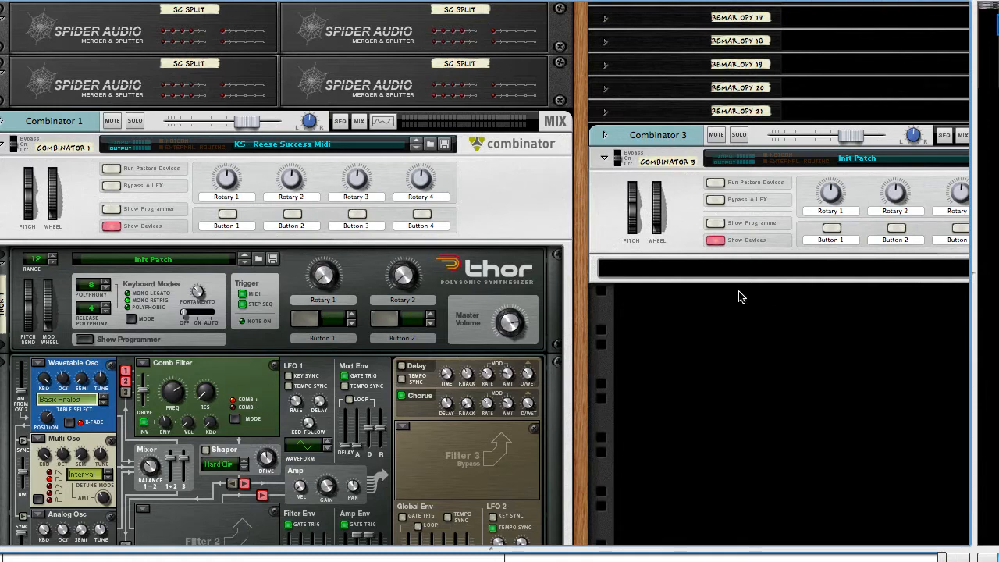
pyautogui.click(519, 203)
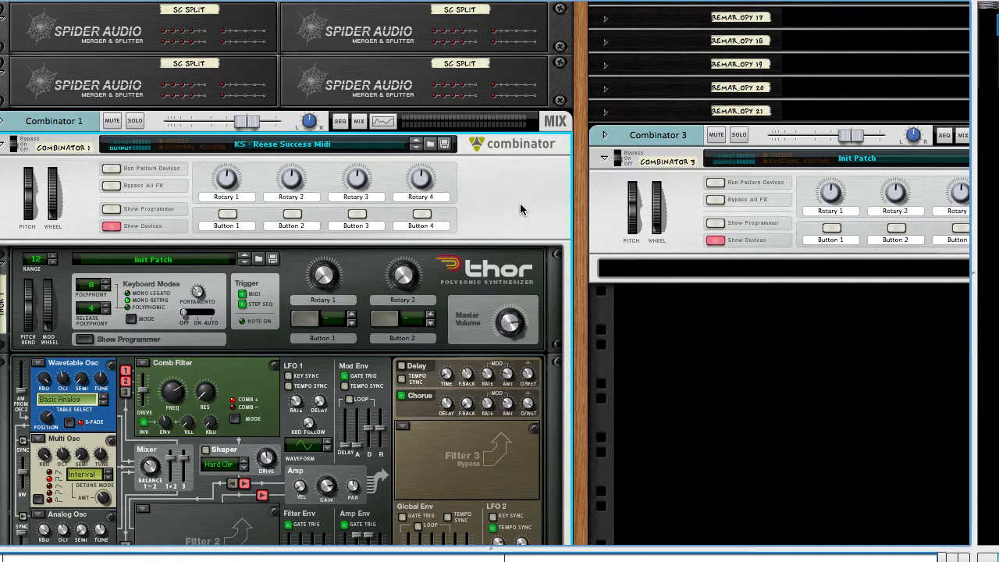
pyautogui.scroll(-3, 547, 222)
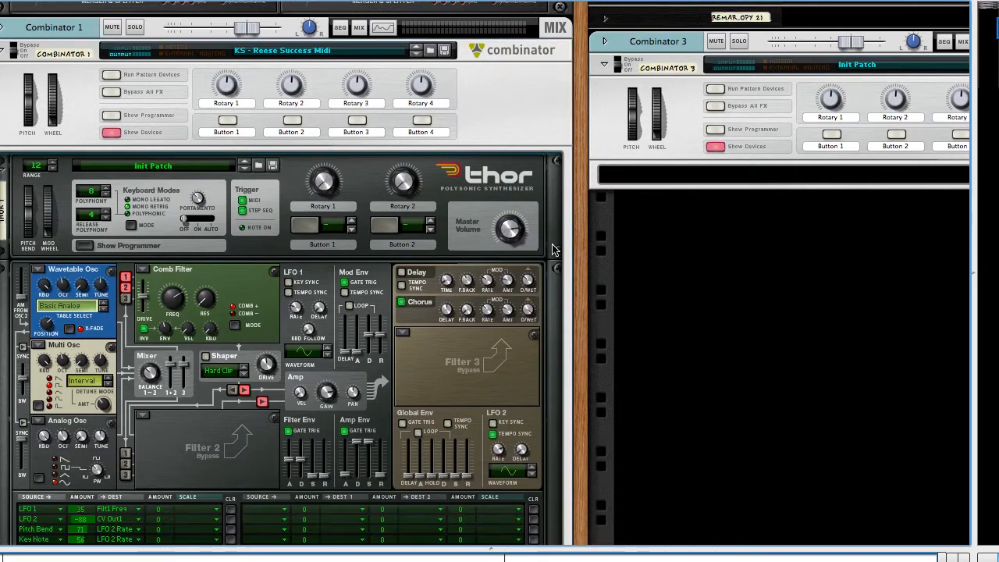
pyautogui.scroll(-10, 558, 235)
pyautogui.scroll(-8, 553, 248)
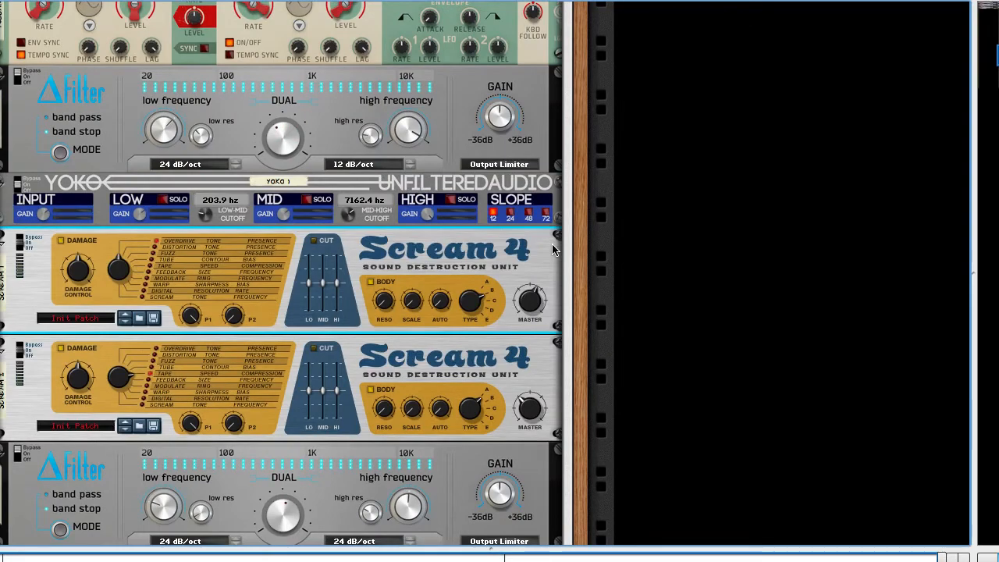
pyautogui.scroll(-8, 553, 249)
pyautogui.scroll(-3, 553, 251)
pyautogui.scroll(-3, 552, 254)
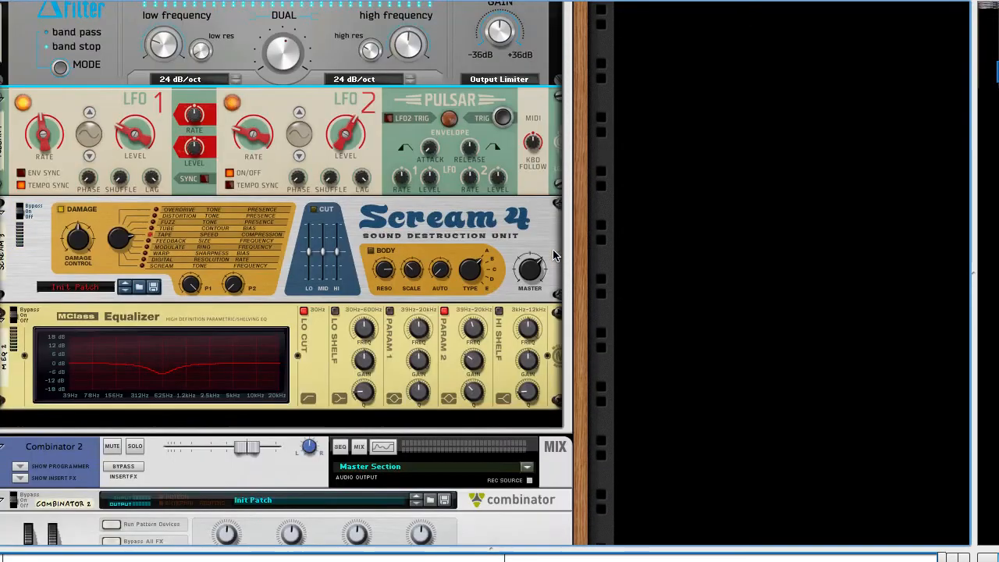
pyautogui.scroll(16, 554, 252)
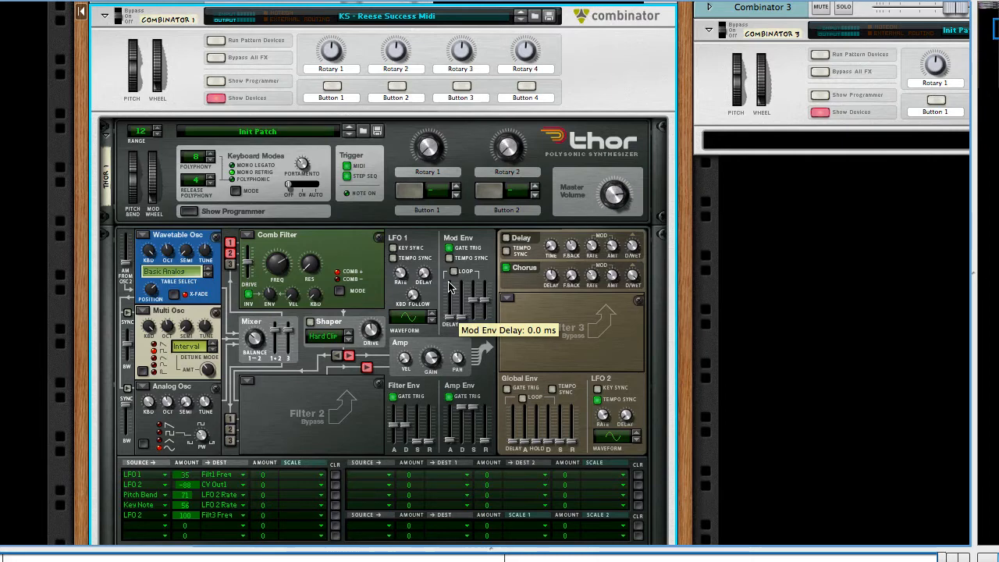
pyautogui.scroll(-10, 425, 285)
pyautogui.scroll(-5, 384, 291)
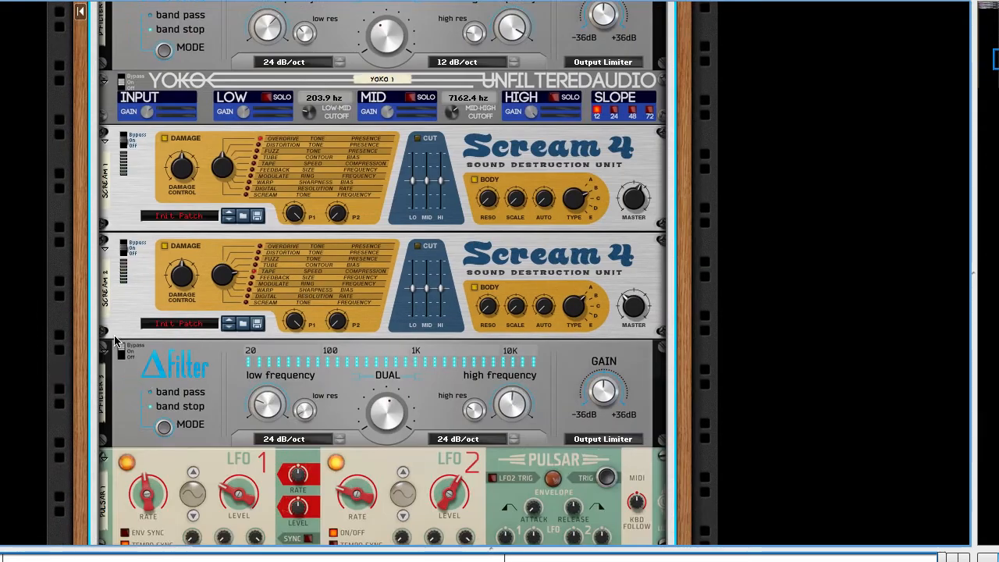
# Step: Set the enable switches of the filter devices in Combinator 1 to On
pyautogui.click(121, 352)
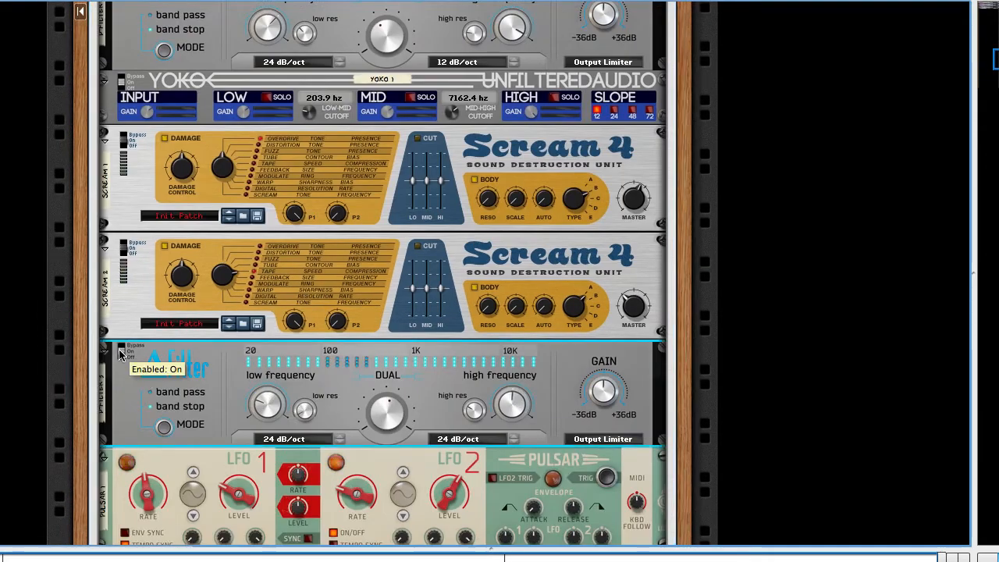
pyautogui.scroll(1, 136, 39)
pyautogui.click(121, 21)
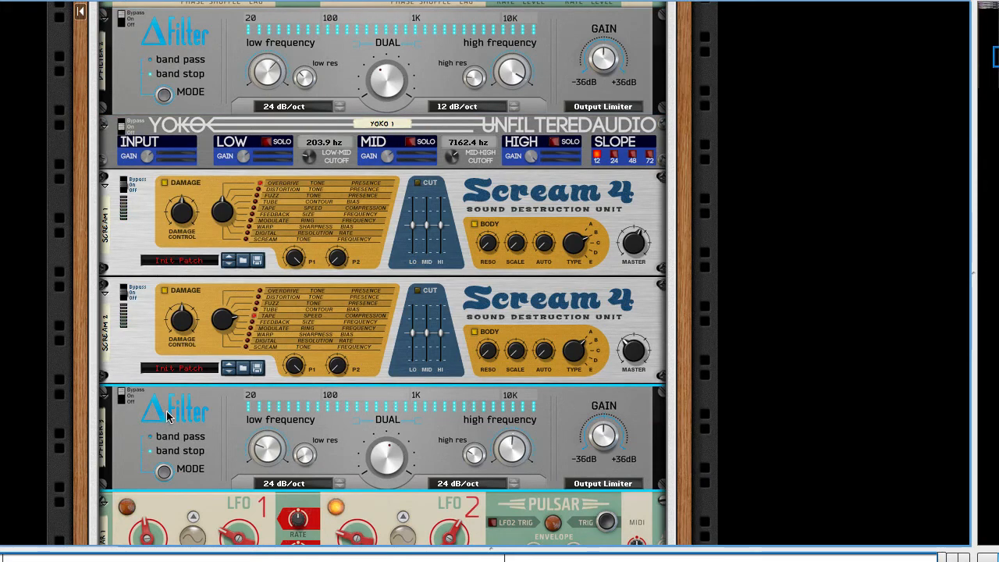
# Step: Try out the pitch bend wheel on Combinator 2
pyautogui.scroll(6, 582, 326)
pyautogui.scroll(5, 628, 327)
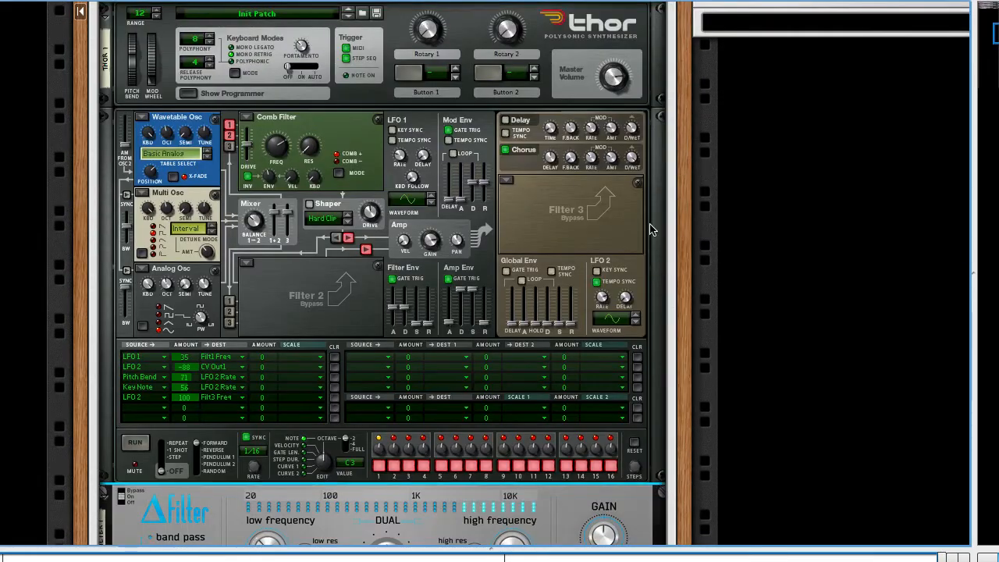
pyautogui.scroll(1, 651, 225)
pyautogui.hscroll(1, 651, 226)
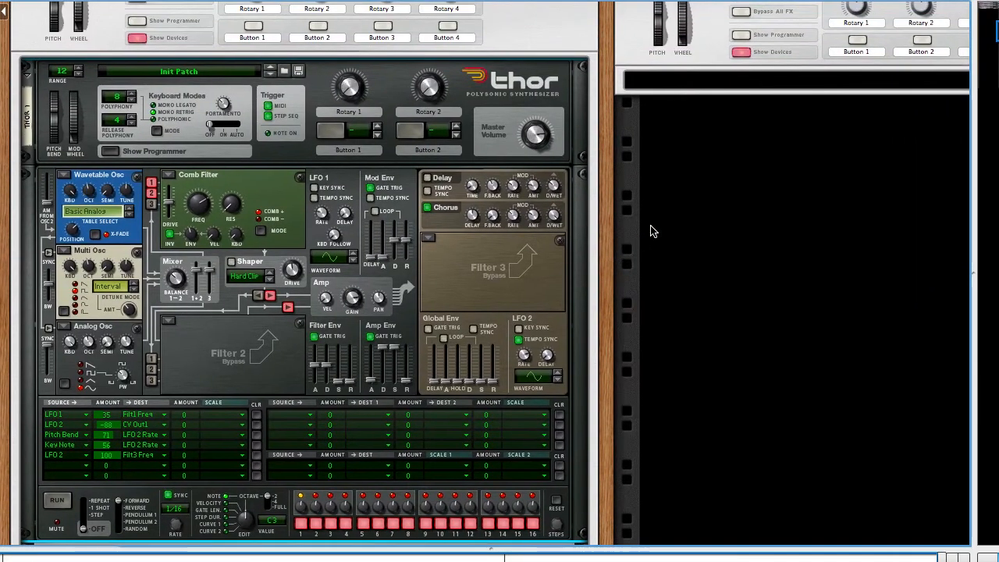
pyautogui.hscroll(-1, 595, 154)
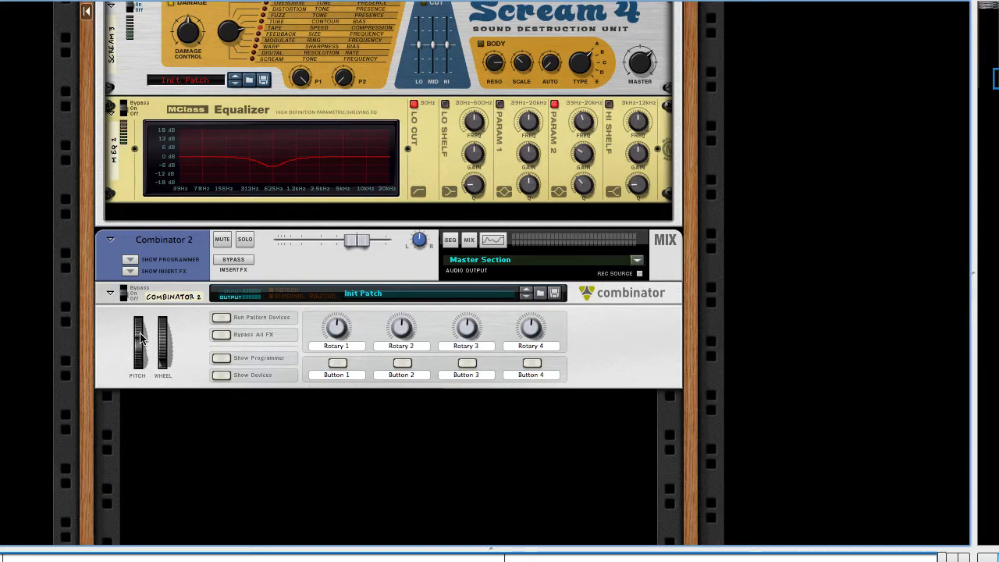
pyautogui.scroll(10, 145, 336)
pyautogui.scroll(-10, 141, 338)
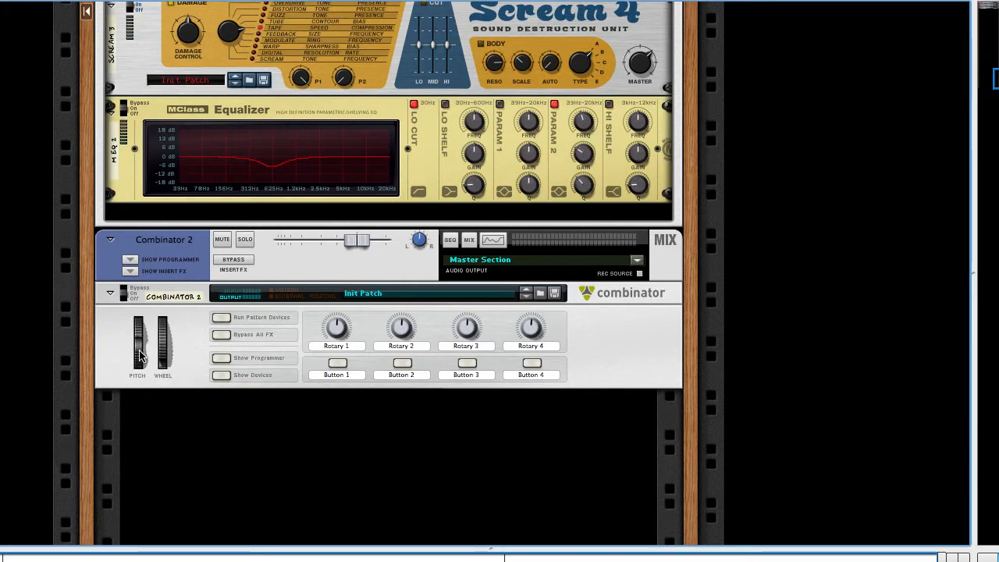
pyautogui.moveTo(141, 328); pyautogui.dragTo(149, 386)
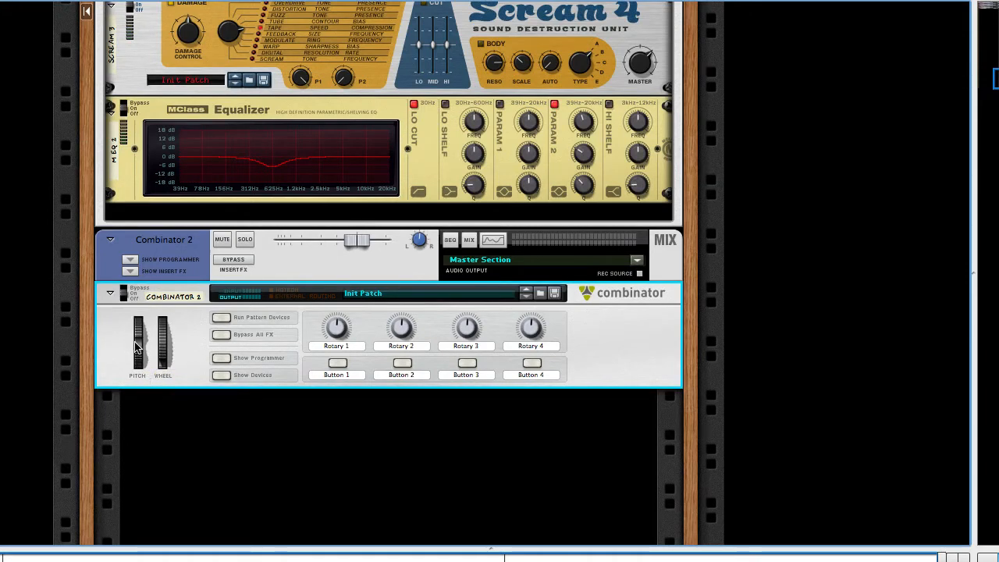
pyautogui.moveTo(135, 347)
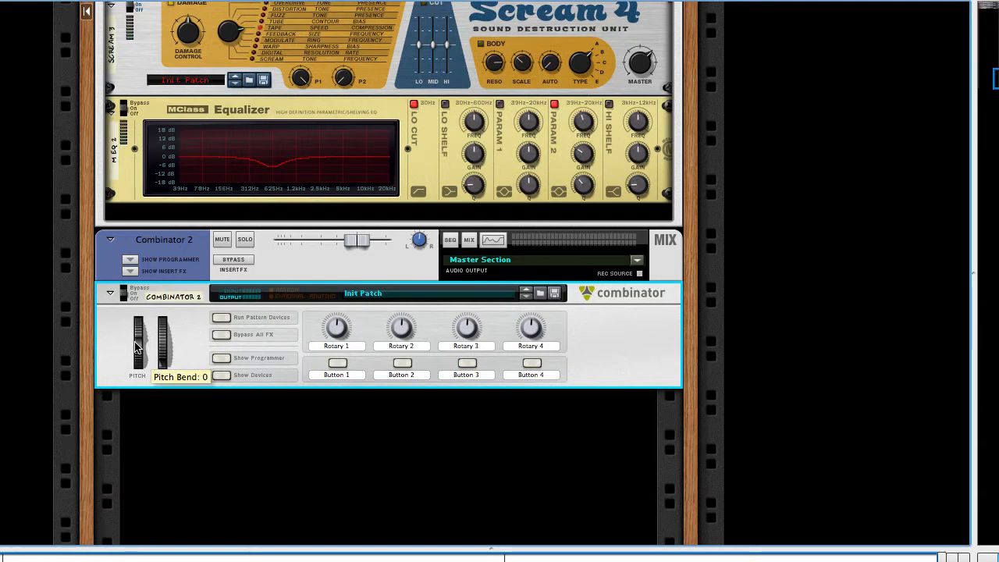
# Step: Examine the NN-19 sampler's sample start inside Combinator 2, hide the devices again and test the pitch bend wheel
pyautogui.click(221, 374)
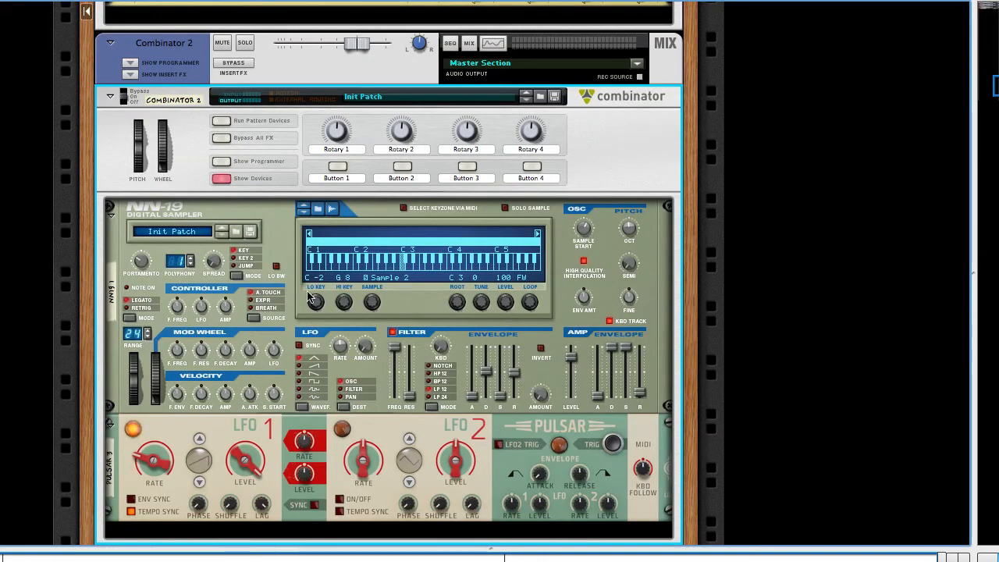
pyautogui.moveTo(370, 346)
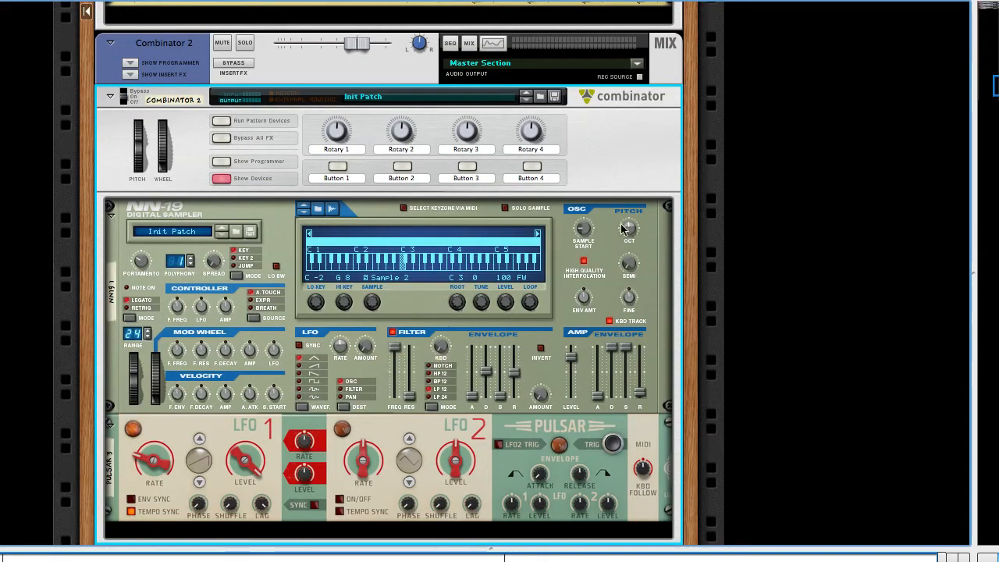
pyautogui.moveTo(584, 228); pyautogui.dragTo(584, 226)
pyautogui.click(222, 179)
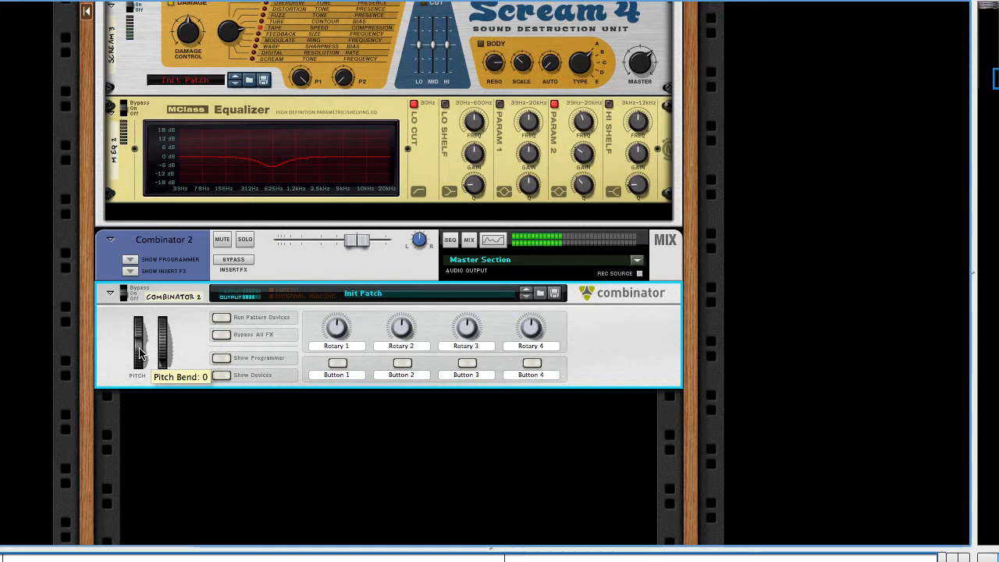
pyautogui.moveTo(139, 353)
pyautogui.mouseDown()
pyautogui.moveTo(143, 334)
pyautogui.moveTo(137, 357)
pyautogui.moveTo(136, 347)
pyautogui.mouseUp()
# Step: Show Combinator 2's devices, examine the NN-19's filter envelope attack and amount, and hide the devices again
pyautogui.click(221, 375)
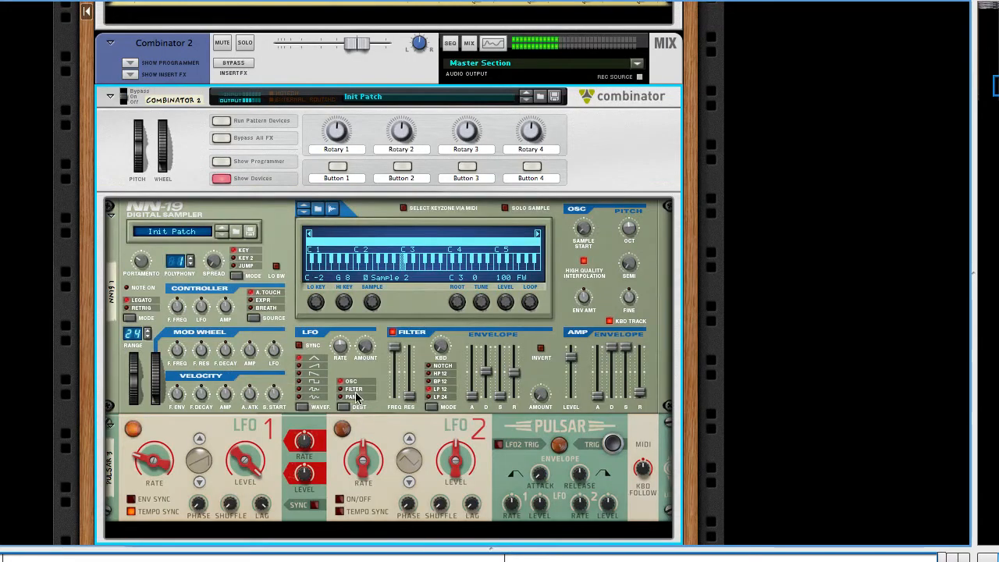
pyautogui.moveTo(537, 395)
pyautogui.mouseDown()
pyautogui.moveTo(530, 351)
pyautogui.moveTo(532, 394)
pyautogui.mouseUp()
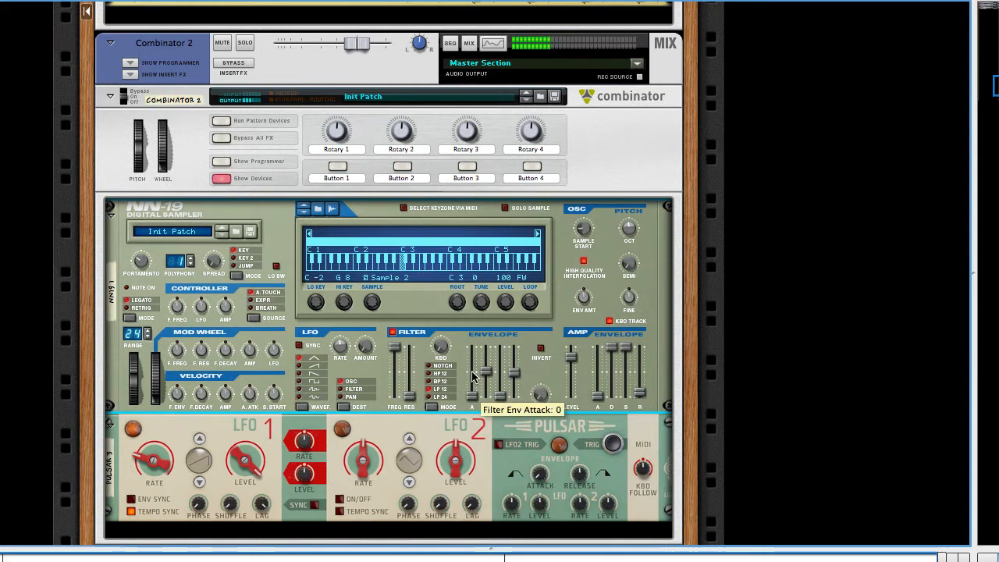
pyautogui.moveTo(473, 376); pyautogui.dragTo(472, 355)
pyautogui.moveTo(539, 361)
pyautogui.mouseDown()
pyautogui.moveTo(540, 308)
pyautogui.moveTo(539, 360)
pyautogui.mouseUp()
pyautogui.moveTo(472, 372); pyautogui.dragTo(472, 398)
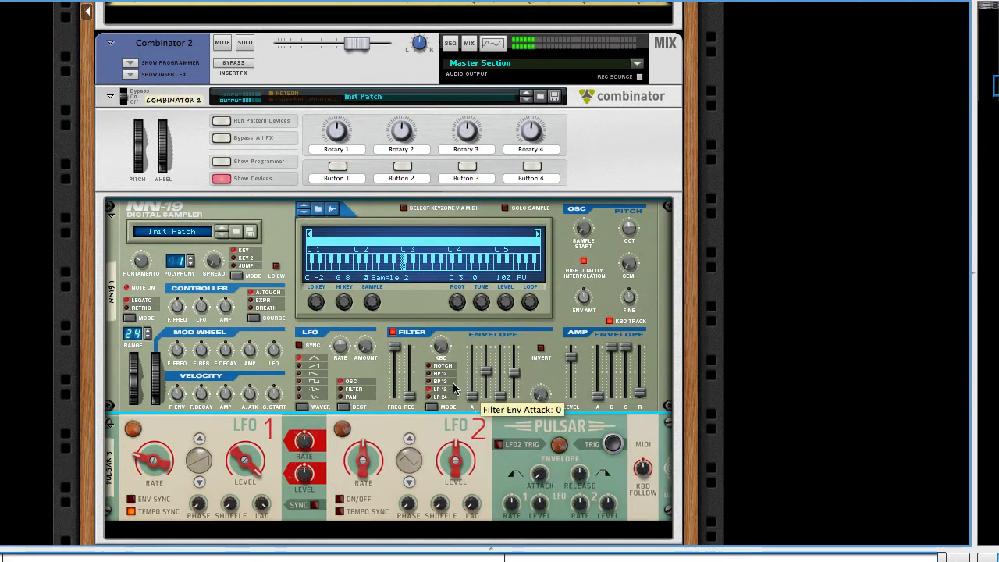
pyautogui.click(221, 178)
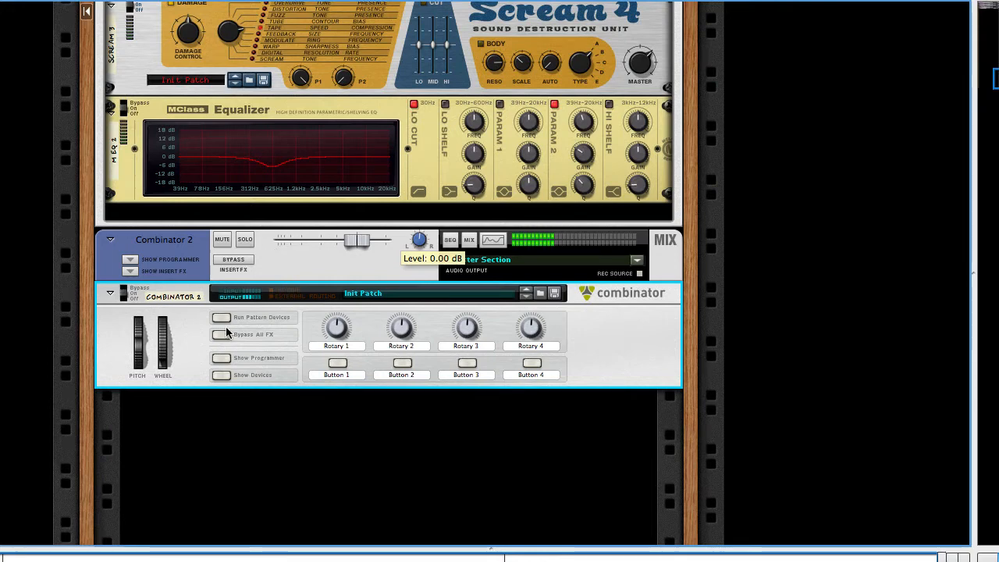
# Step: Review Combinator 1's effects chain and the Thor synth's oscillators, filters and modulation routings
pyautogui.click(668, 268)
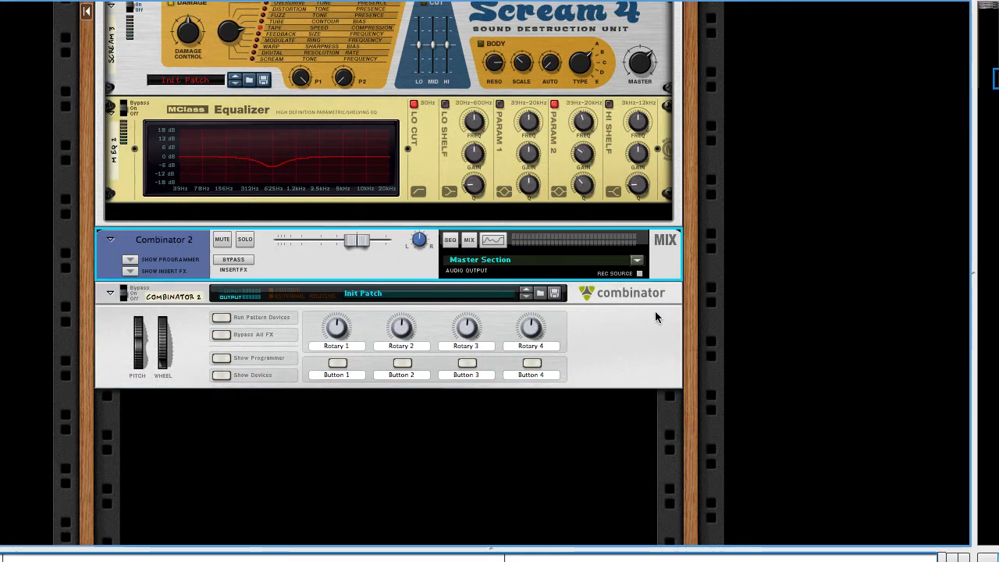
pyautogui.scroll(3, 660, 311)
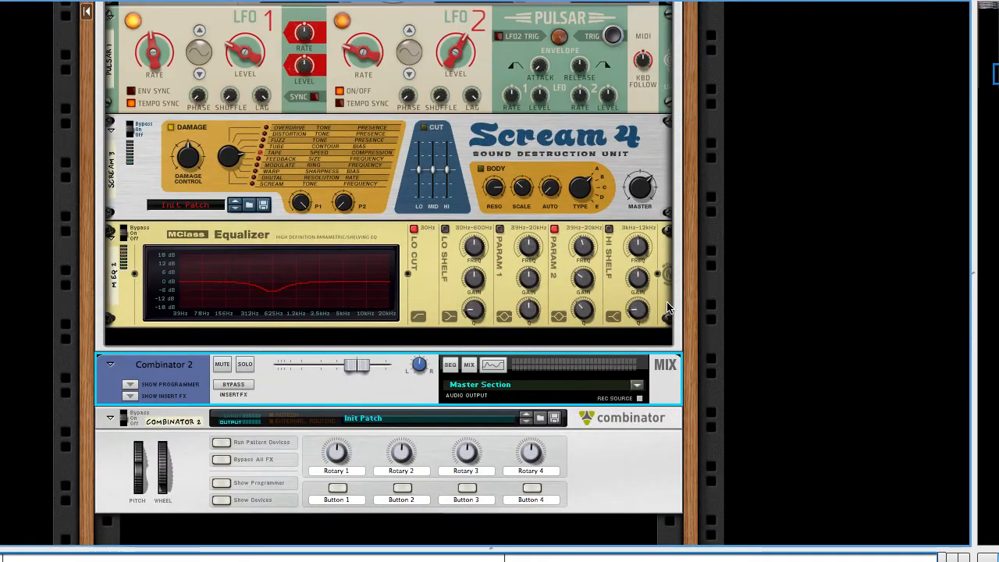
pyautogui.scroll(5, 498, 391)
pyautogui.scroll(10, 396, 351)
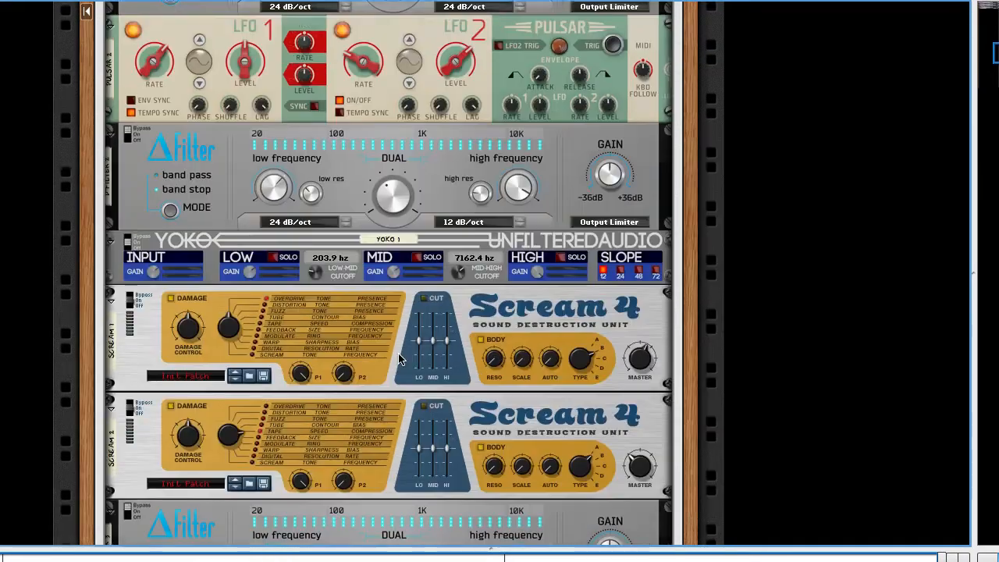
pyautogui.scroll(5, 442, 369)
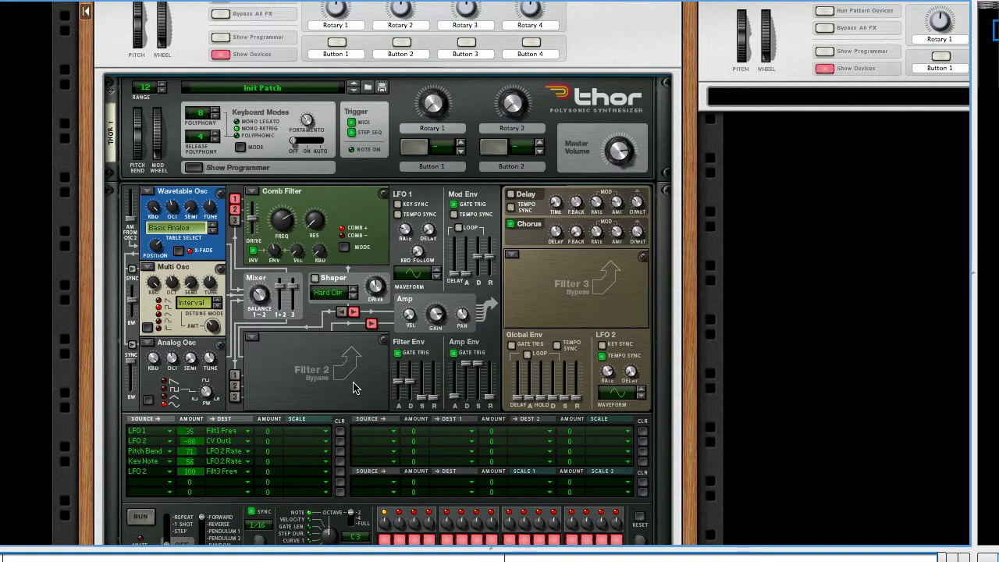
pyautogui.scroll(-20, 396, 291)
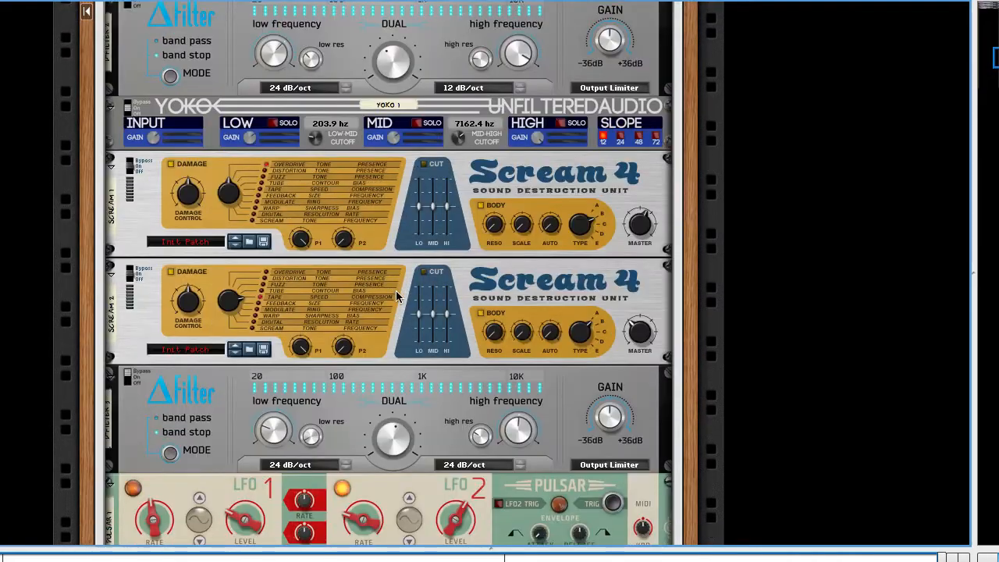
pyautogui.scroll(-6, 395, 291)
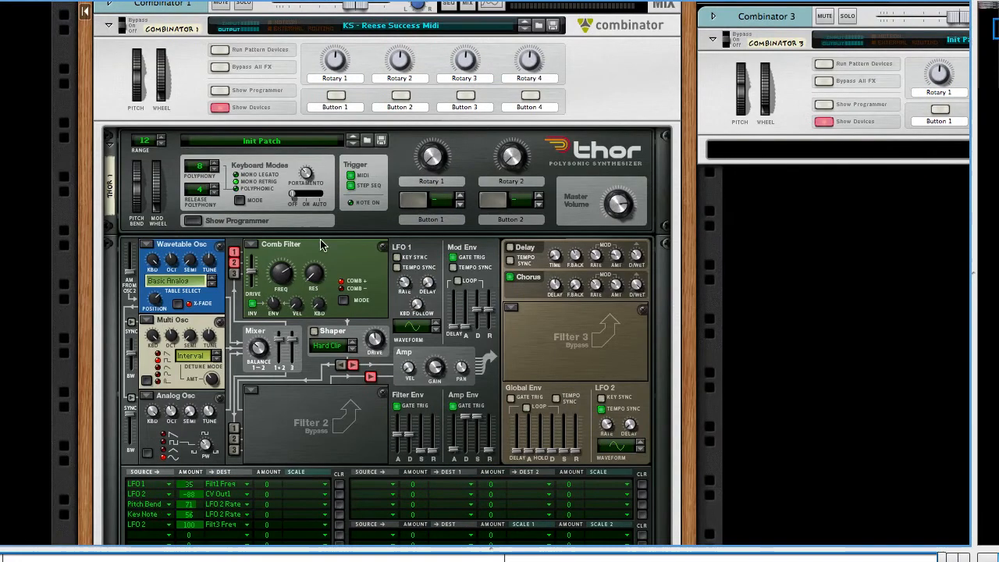
pyautogui.scroll(-3, 309, 281)
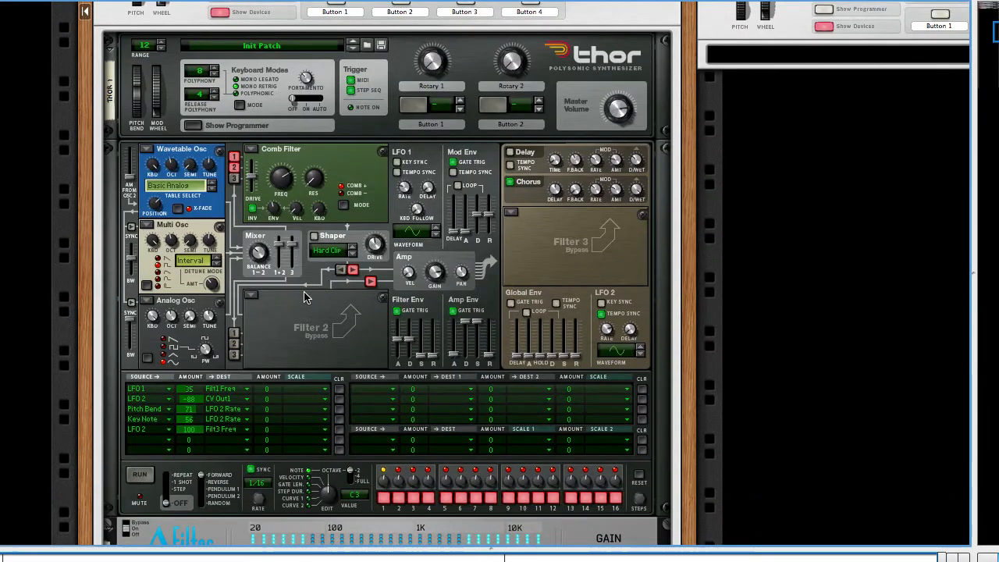
pyautogui.click(572, 263)
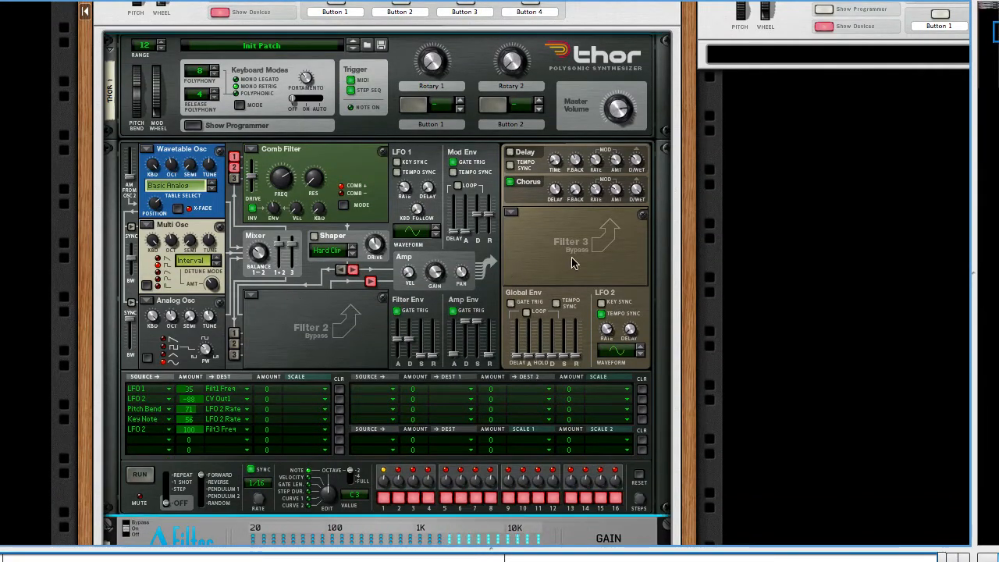
pyautogui.scroll(1, 538, 263)
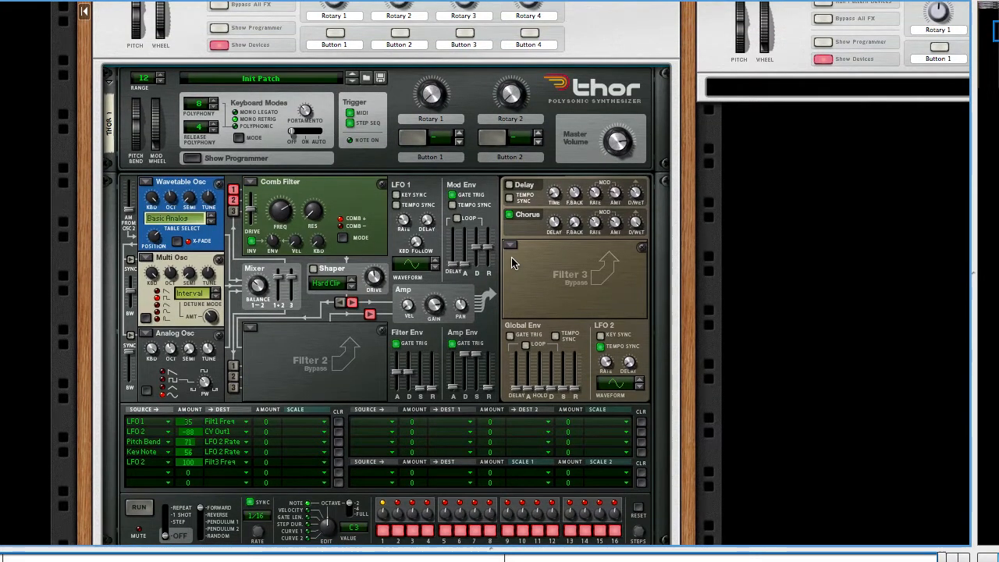
# Step: Add a Thor synthesizer inside Combinator 3 and show its programmer
pyautogui.moveTo(744, 84); pyautogui.dragTo(800, 88)
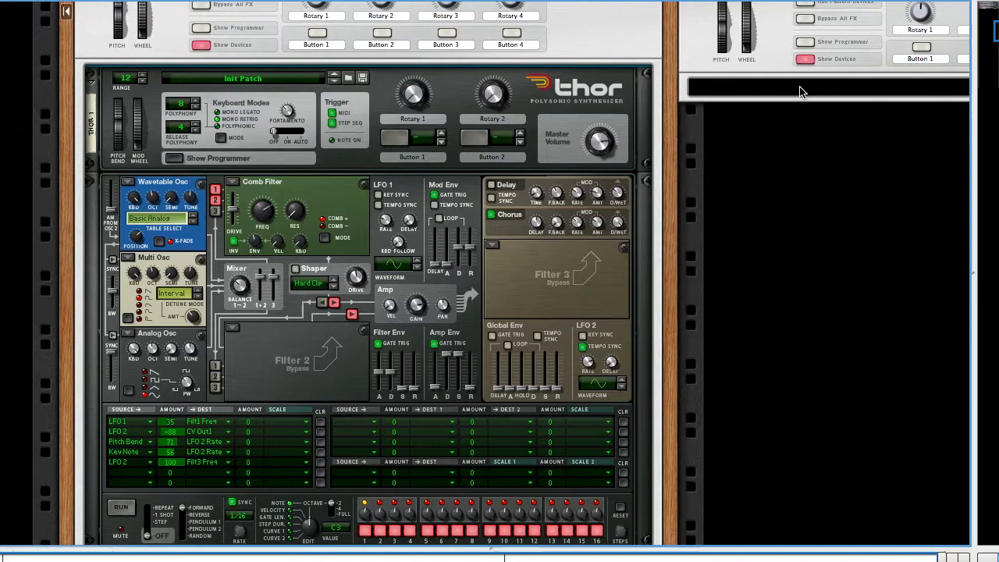
pyautogui.rightClick(801, 92)
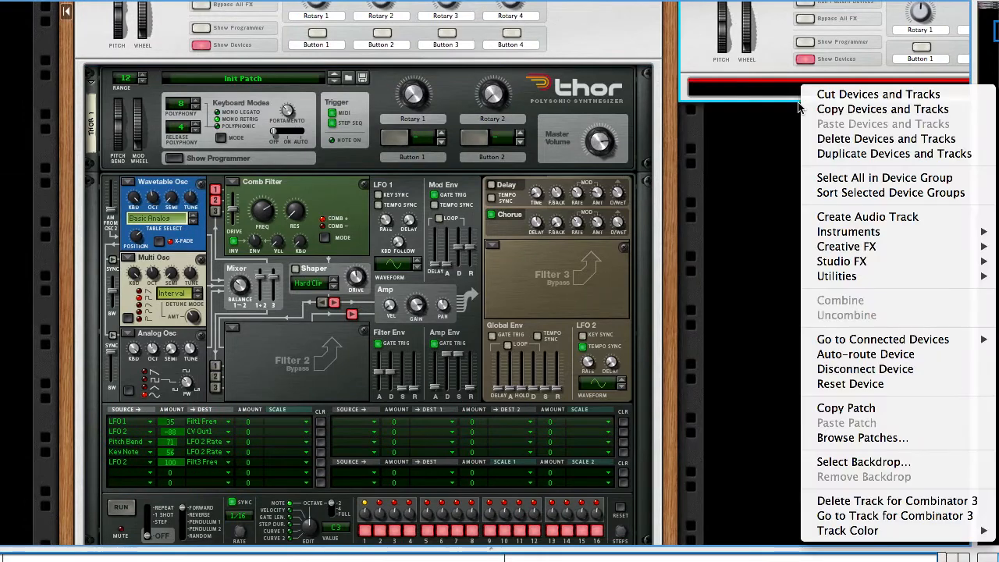
pyautogui.click(809, 197)
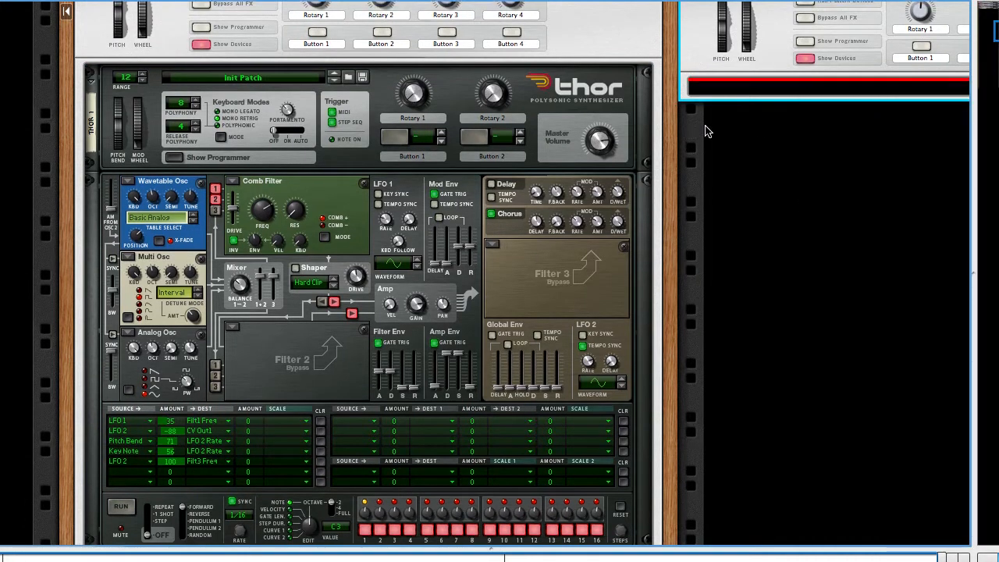
pyautogui.rightClick(731, 83)
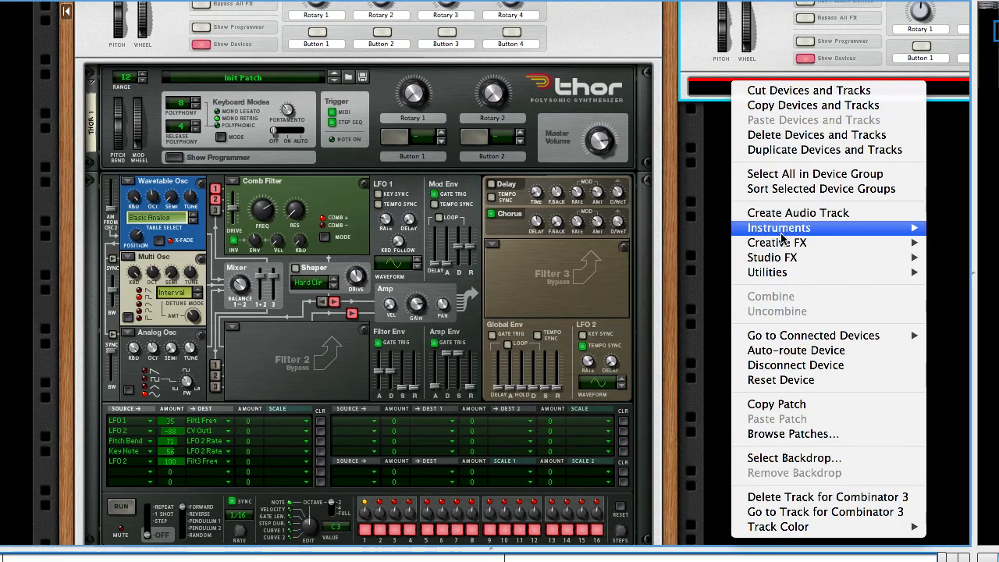
pyautogui.moveTo(781, 234)
pyautogui.click(587, 291)
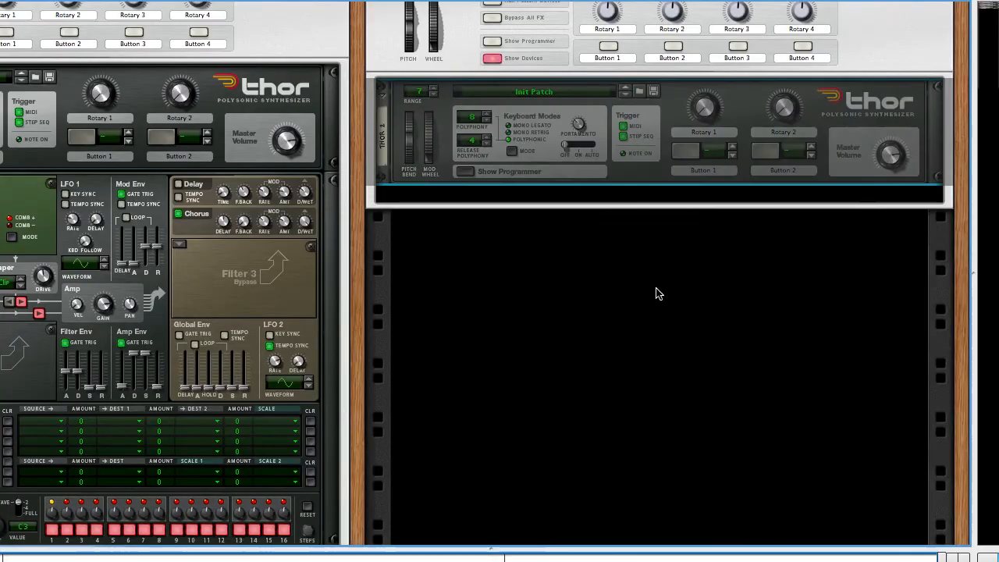
pyautogui.click(466, 171)
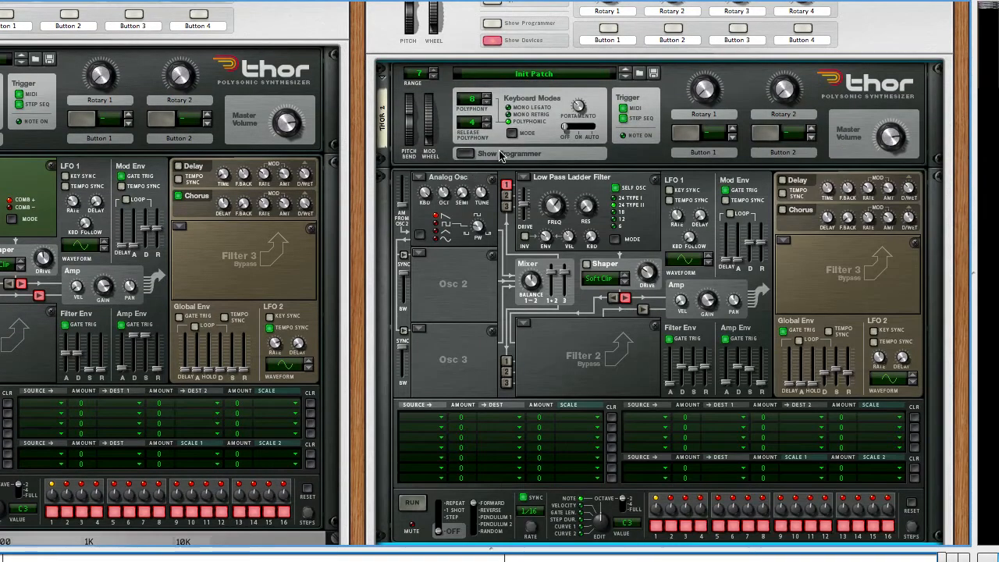
# Step: Set the new Thor's pitch bend range to 12 and try out its pitch bend wheel
pyautogui.hscroll(-3, 577, 176)
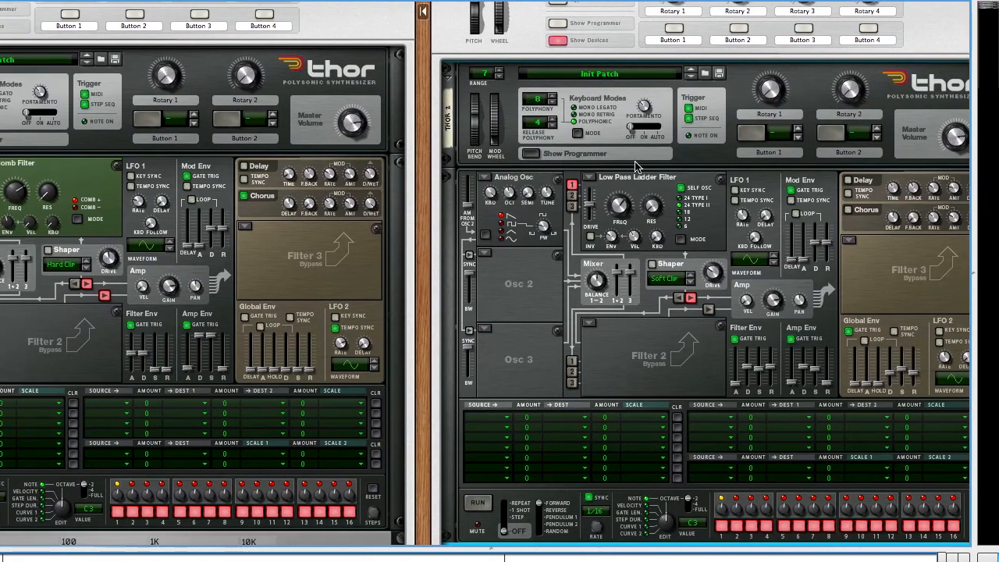
pyautogui.hscroll(-2, 635, 165)
pyautogui.hscroll(-4, 635, 166)
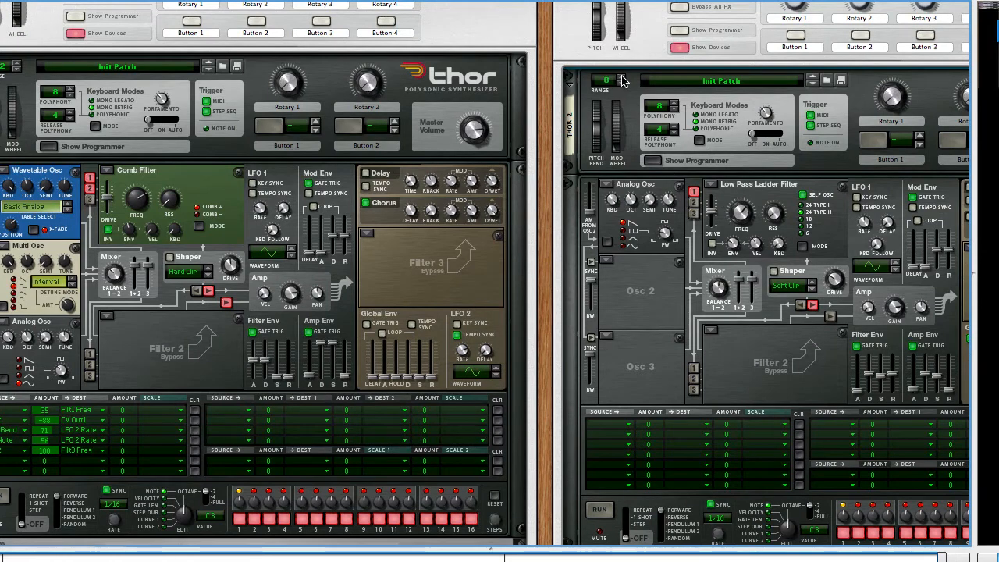
pyautogui.click(622, 77)
pyautogui.click(622, 77)
pyautogui.click(622, 77)
pyautogui.click(622, 77)
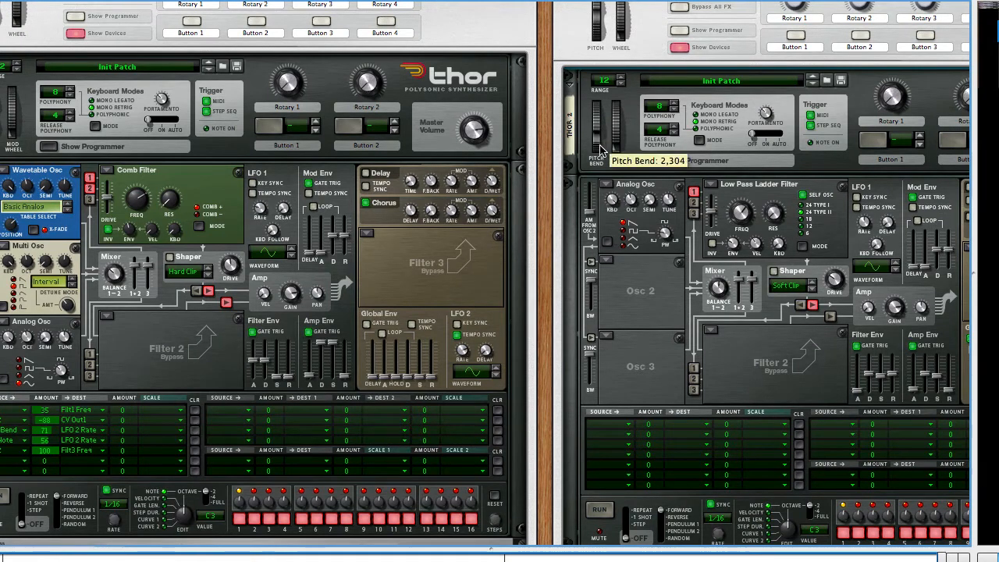
pyautogui.moveTo(601, 150); pyautogui.dragTo(601, 117)
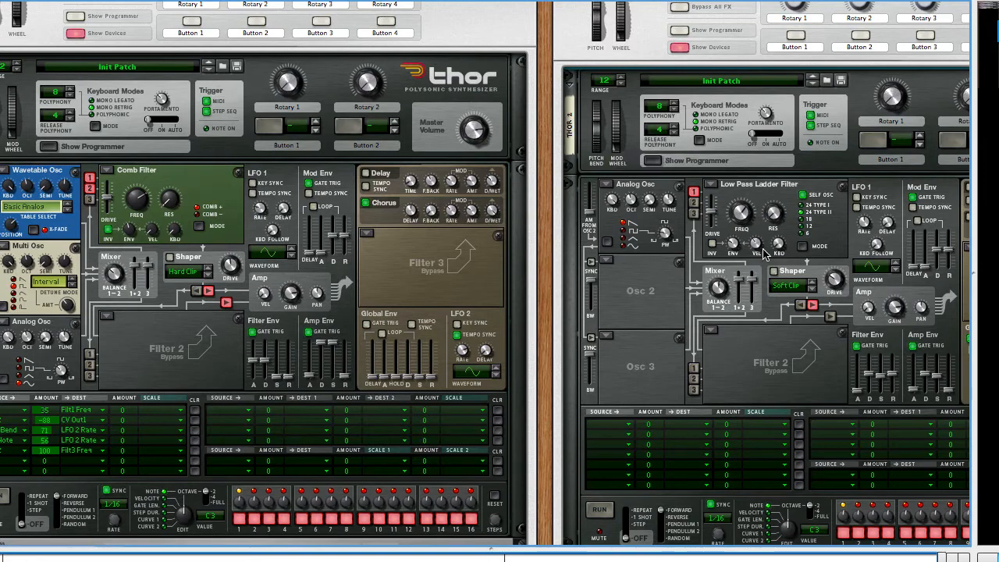
# Step: Bypass Filter 1 and change oscillator 1 to a Wavetable oscillator, adjusting its position in the Basic Analog table
pyautogui.click(710, 184)
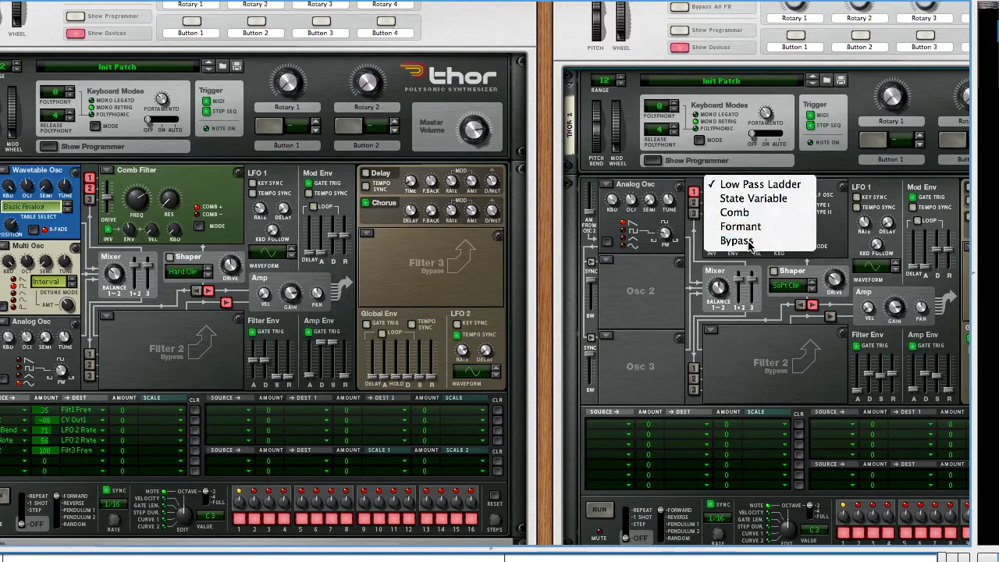
pyautogui.click(746, 241)
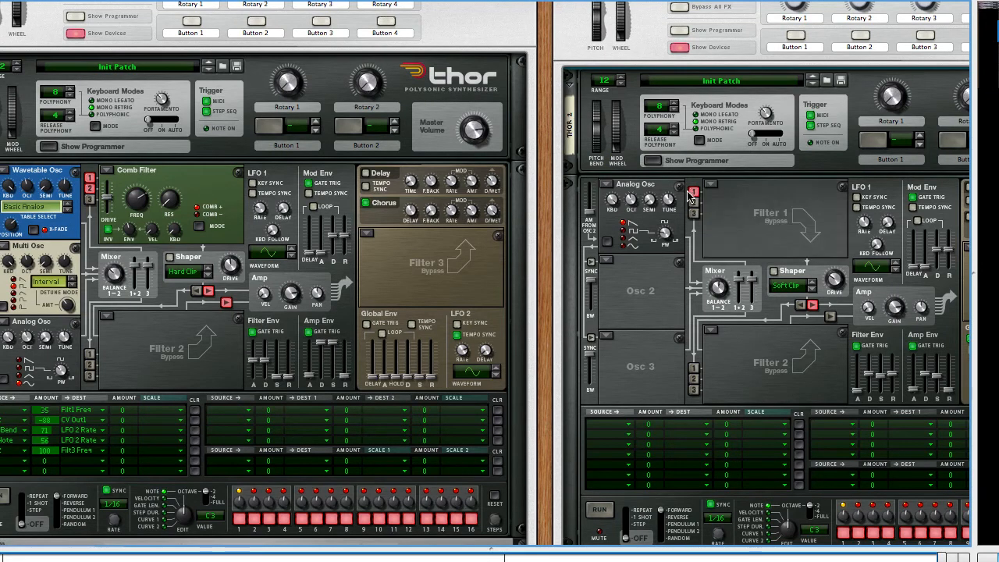
pyautogui.click(606, 189)
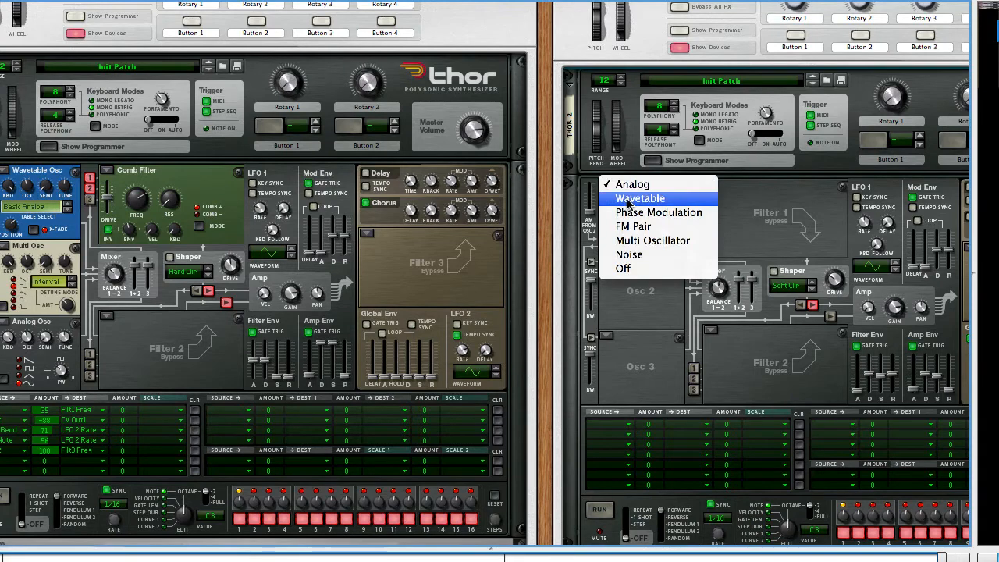
pyautogui.click(629, 200)
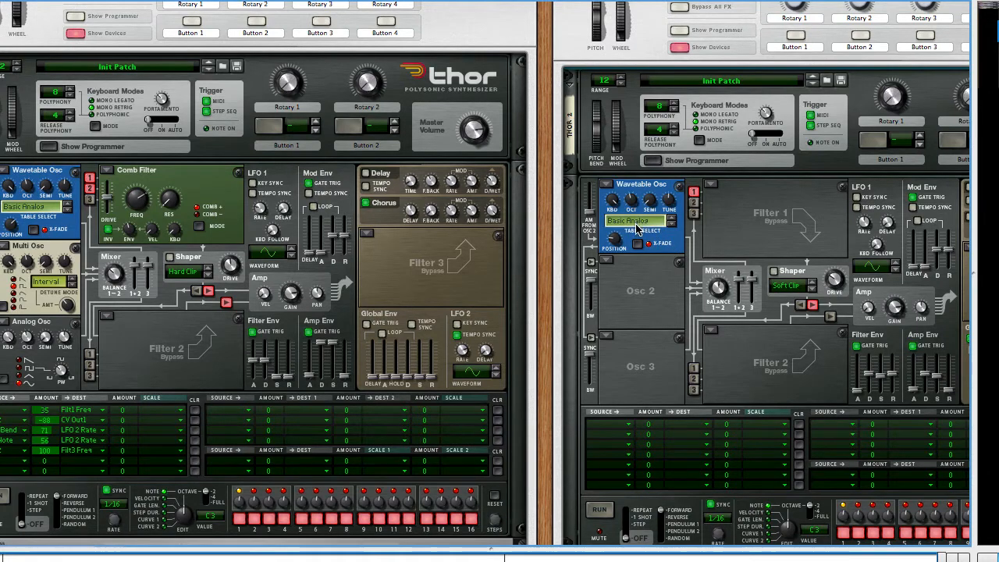
pyautogui.moveTo(616, 250)
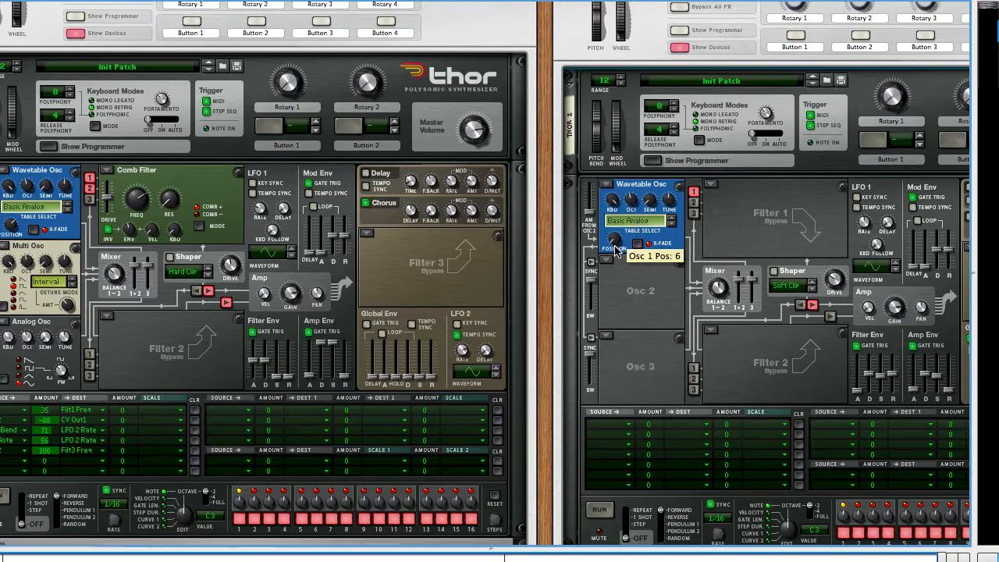
pyautogui.moveTo(616, 250)
pyautogui.mouseDown()
pyautogui.moveTo(614, 187)
pyautogui.moveTo(618, 263)
pyautogui.mouseUp()
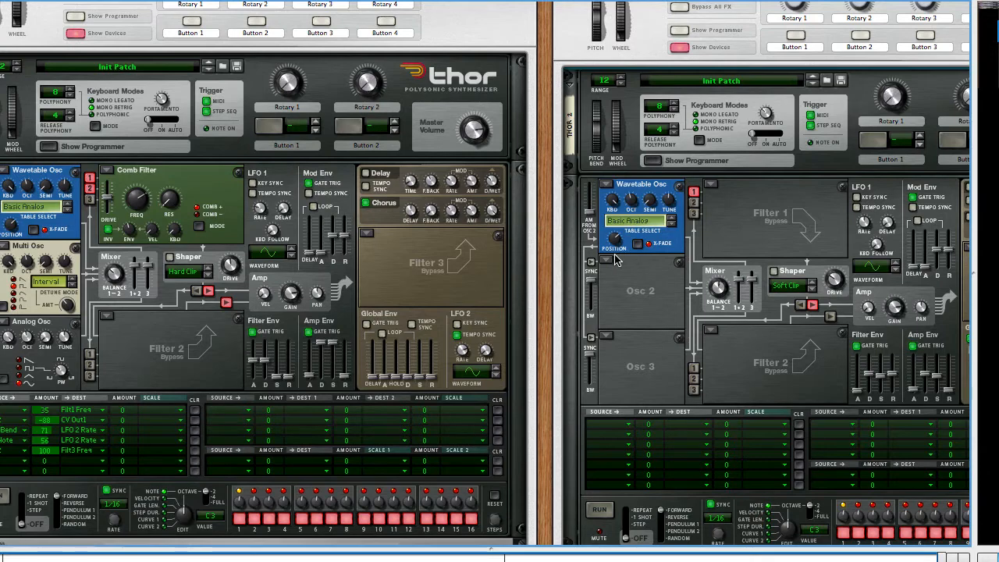
# Step: Load a Multi Oscillator as oscillator 2, set its detune mode to Interval and adjust the detune amount
pyautogui.click(612, 262)
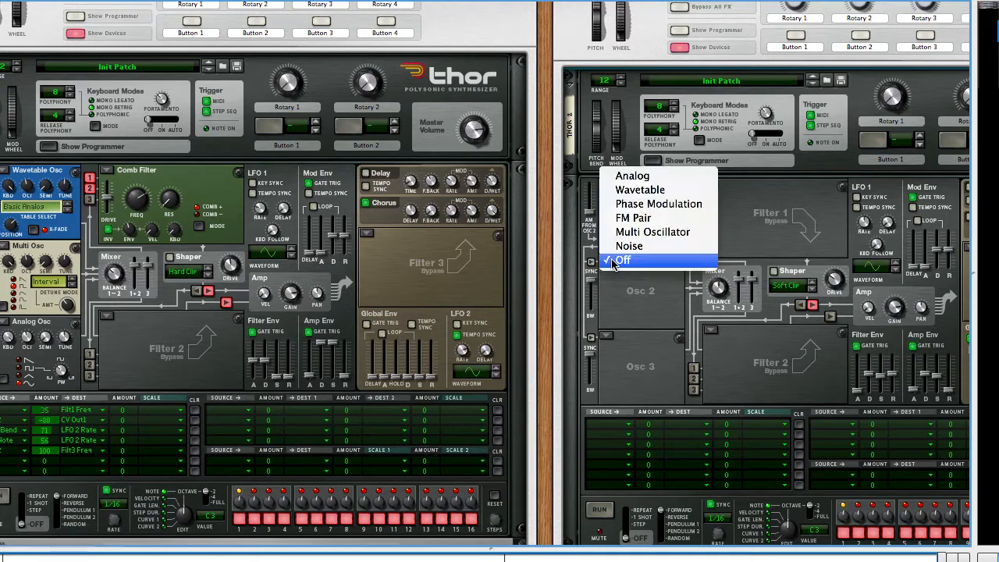
pyautogui.click(653, 232)
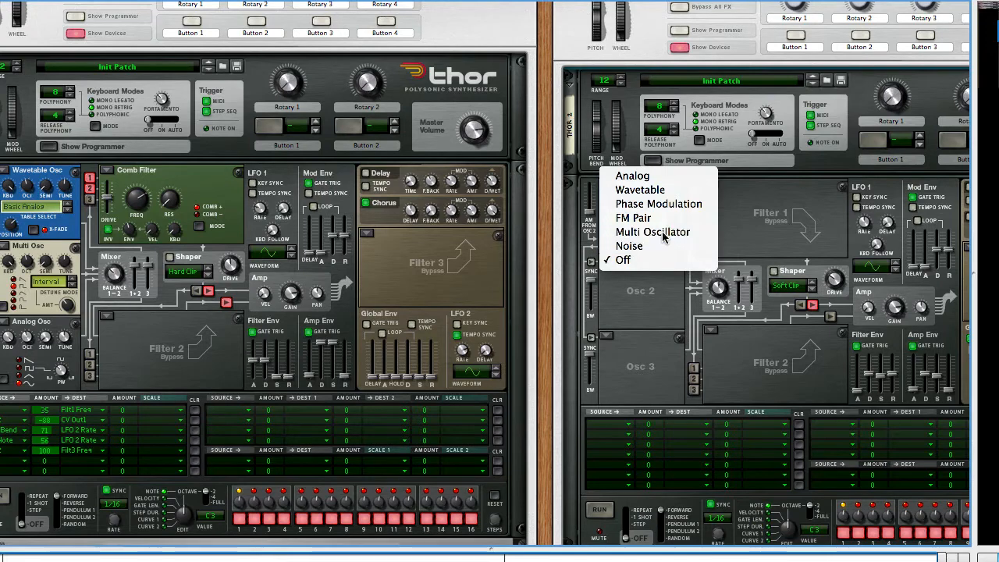
pyautogui.moveTo(668, 323)
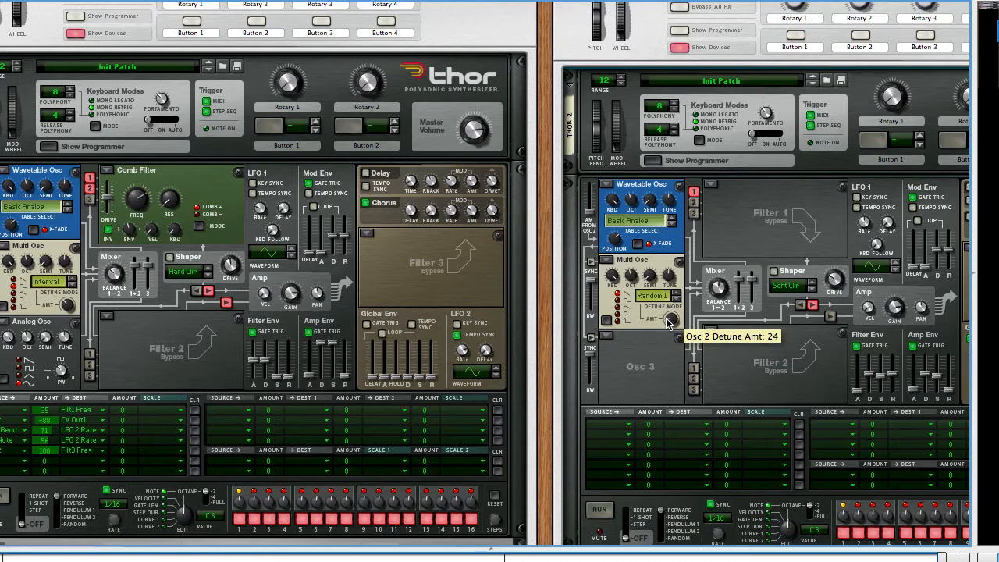
pyautogui.moveTo(667, 322); pyautogui.dragTo(676, 297)
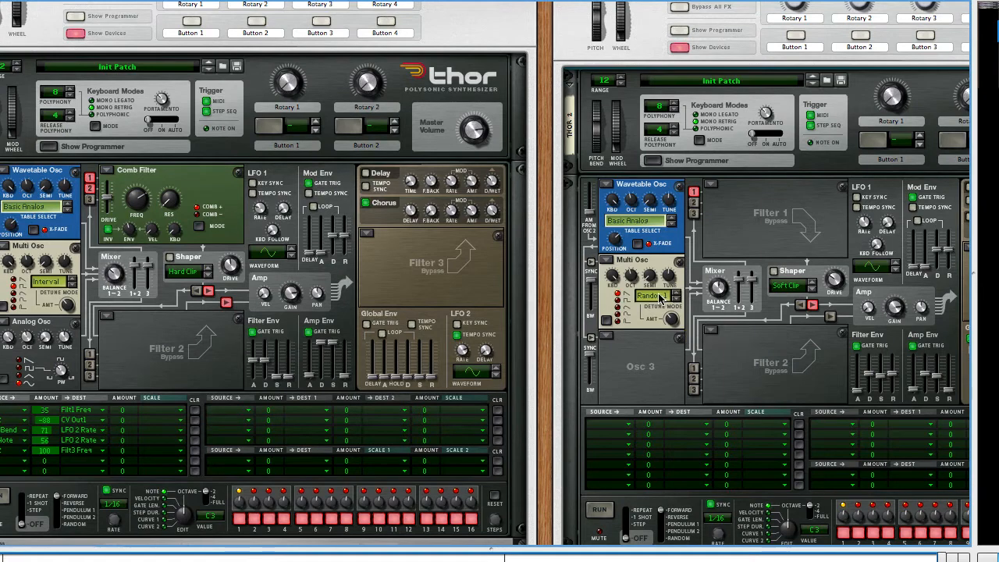
pyautogui.click(662, 295)
pyautogui.click(667, 325)
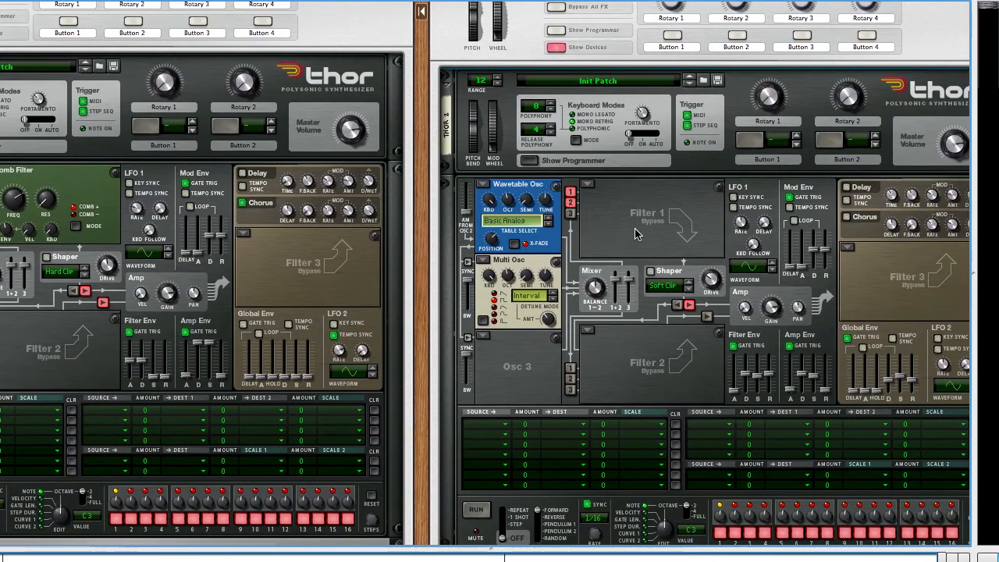
# Step: Set Filter 1 to Comb and pull the filter envelope's sustain and release down to minimum
pyautogui.click(590, 191)
pyautogui.click(651, 160)
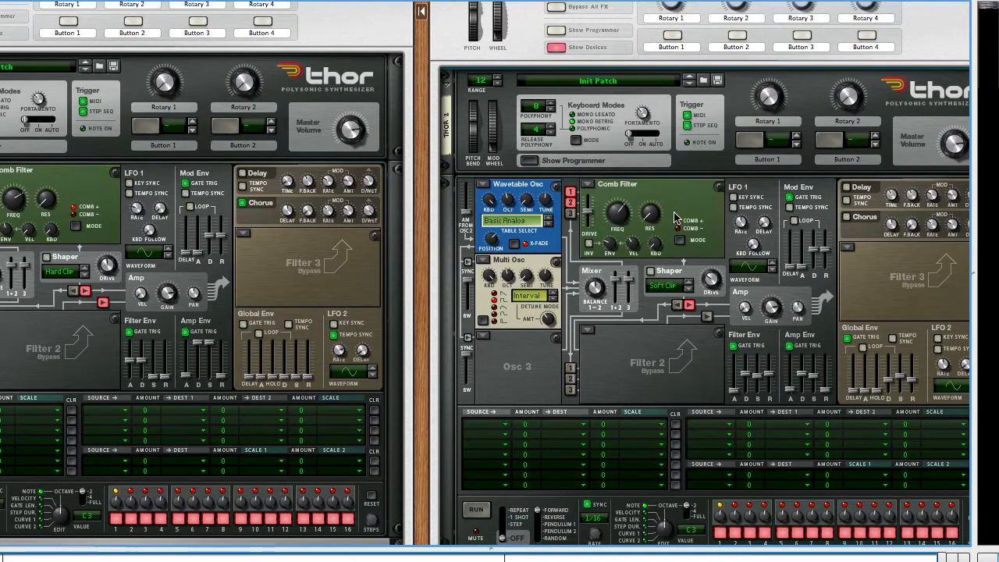
pyautogui.moveTo(636, 243)
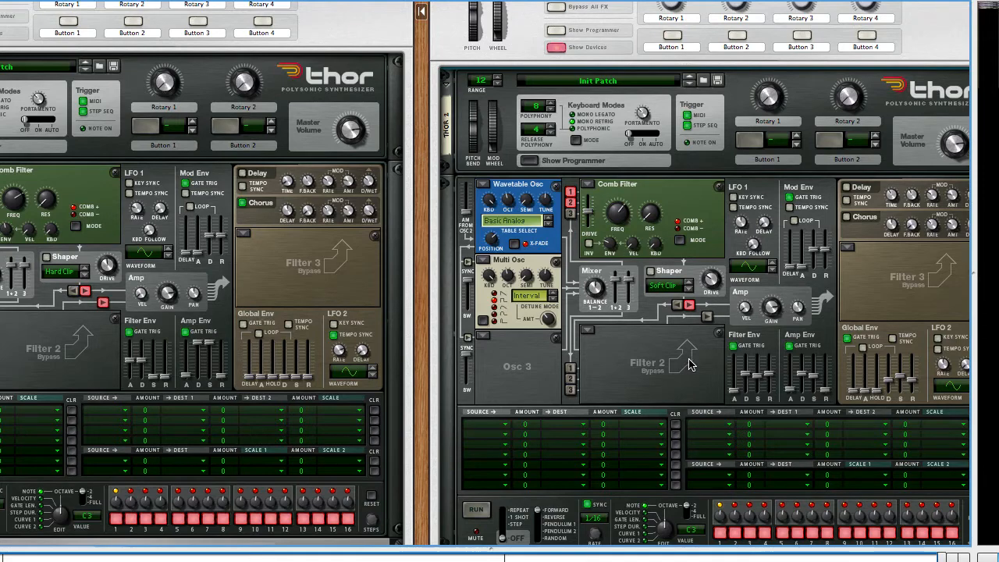
pyautogui.moveTo(771, 378); pyautogui.dragTo(771, 421)
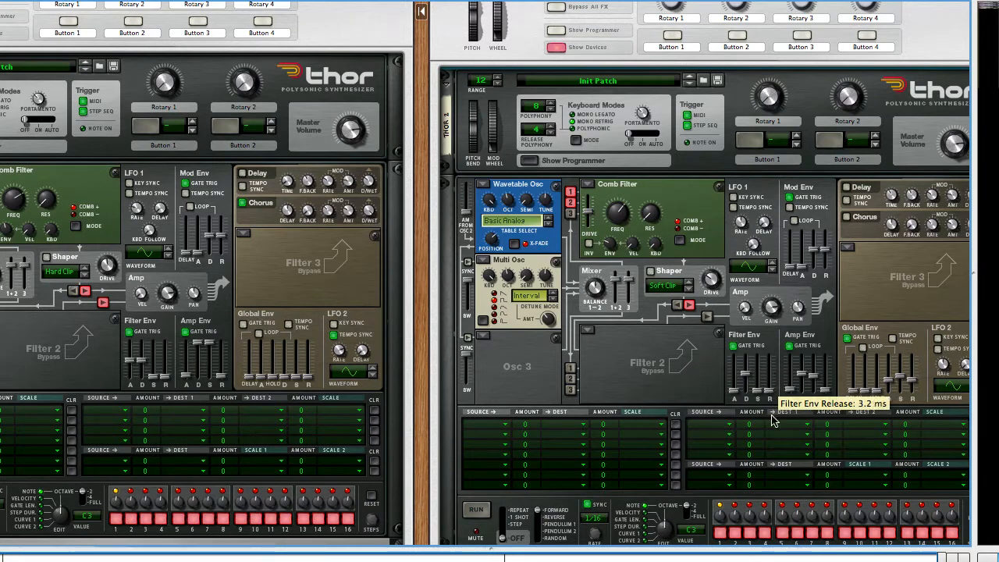
# Step: Invert Filter 1's envelope modulation and raise its amount, adjusting the comb frequency and setting the filter envelope decay to 3.18 s
pyautogui.click(589, 246)
pyautogui.moveTo(612, 250)
pyautogui.mouseDown()
pyautogui.moveTo(614, 226)
pyautogui.moveTo(613, 238)
pyautogui.mouseUp()
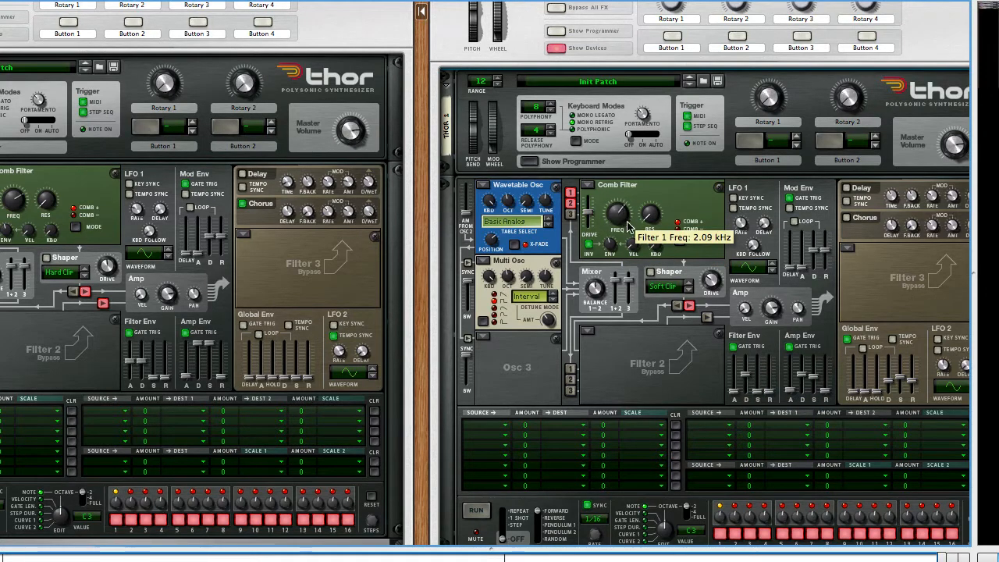
pyautogui.moveTo(628, 226)
pyautogui.mouseDown()
pyautogui.moveTo(624, 209)
pyautogui.moveTo(624, 234)
pyautogui.moveTo(622, 214)
pyautogui.mouseUp()
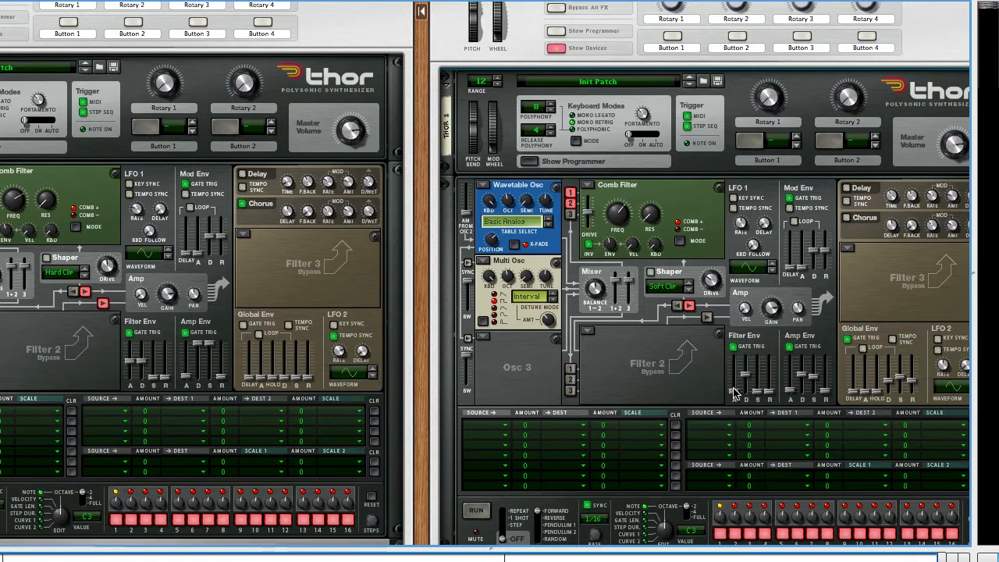
pyautogui.moveTo(733, 392)
pyautogui.mouseDown()
pyautogui.moveTo(737, 363)
pyautogui.moveTo(746, 382)
pyautogui.mouseUp()
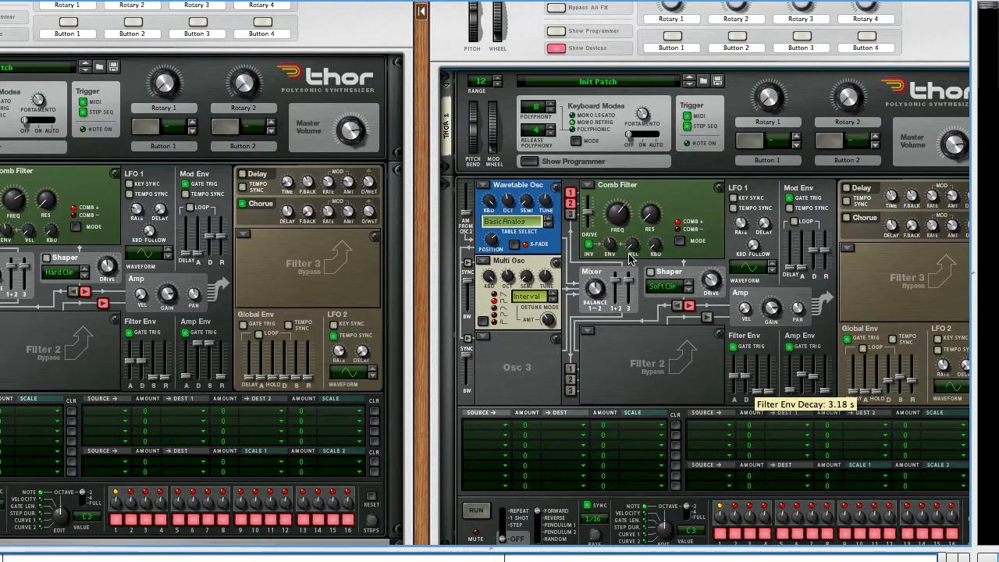
pyautogui.moveTo(617, 210); pyautogui.dragTo(616, 196)
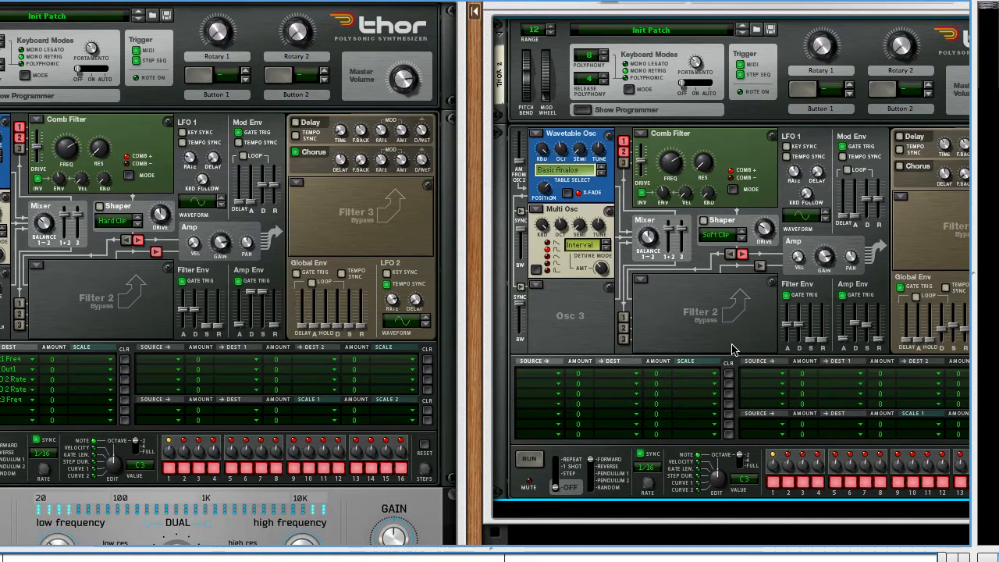
# Step: Select the Combinator 3 track in the sequencer for keyboard input and return to the rack
pyautogui.press('F7')
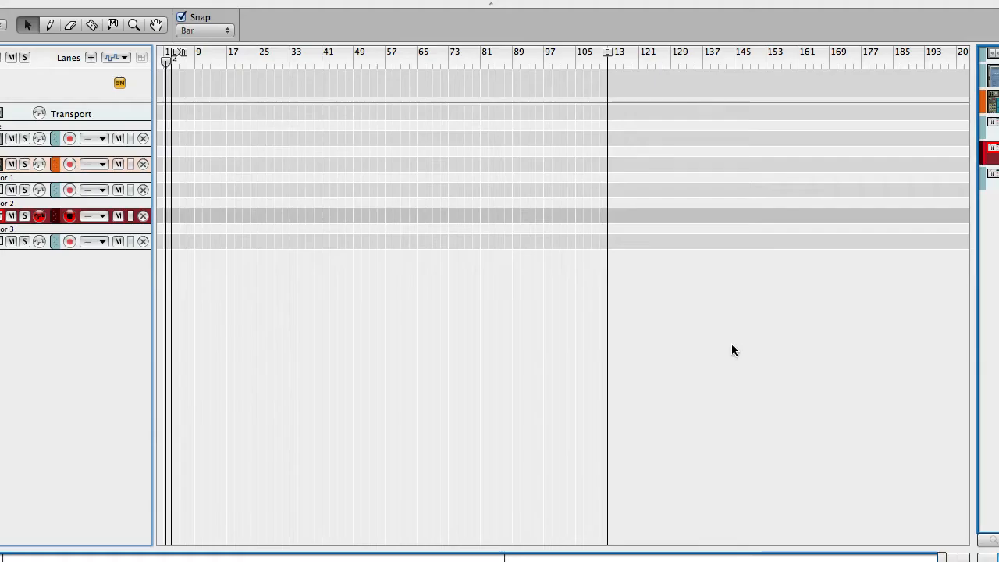
pyautogui.click(6, 242)
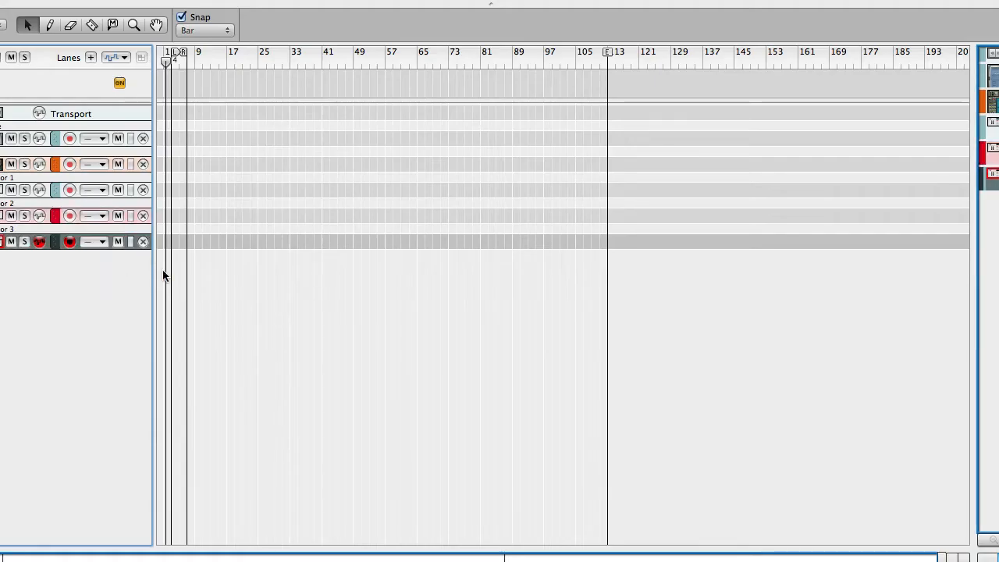
pyautogui.press('F6')
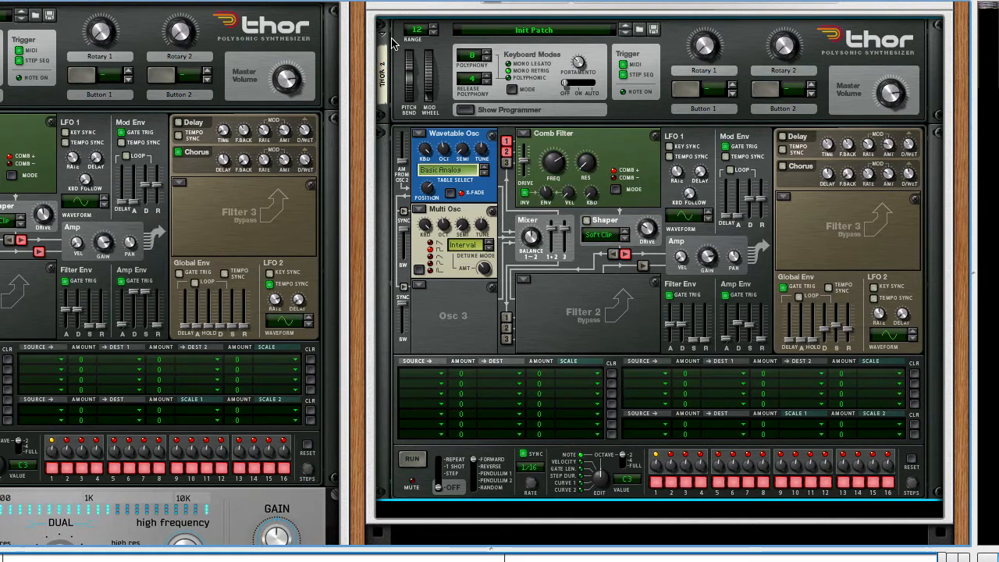
# Step: Switch to Ableton Live to examine the bass sound's frequency spectrum and return to Reason
pyautogui.press('super+Tab')
pyautogui.press('super+Tab')
pyautogui.press('super+Tab')
pyautogui.press('super+Tab')
pyautogui.press('super+Tab')
pyautogui.press('super+Tab')
pyautogui.press('super+Tab')
pyautogui.press('super+Tab')
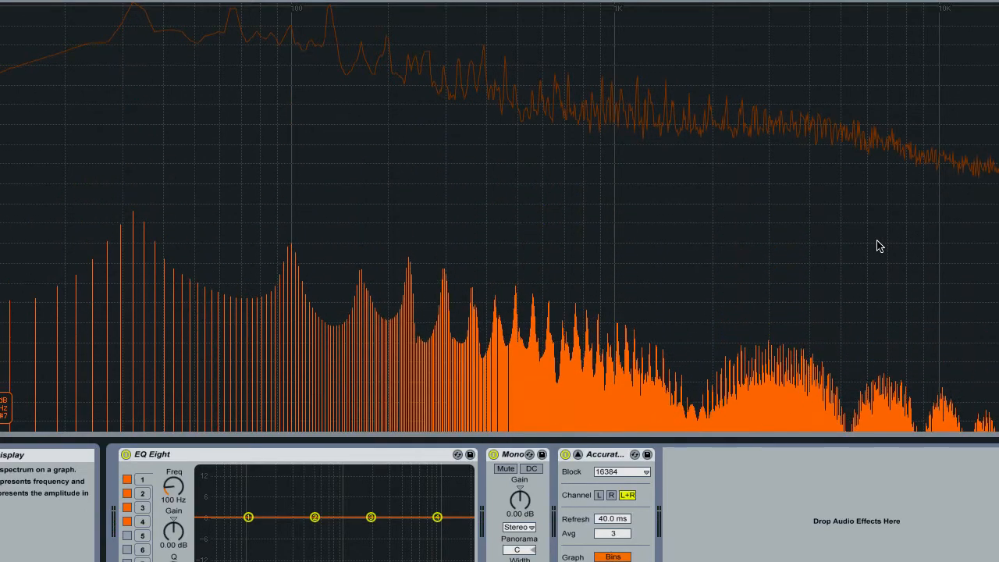
pyautogui.press('super+Tab')
pyautogui.press('super+Tab')
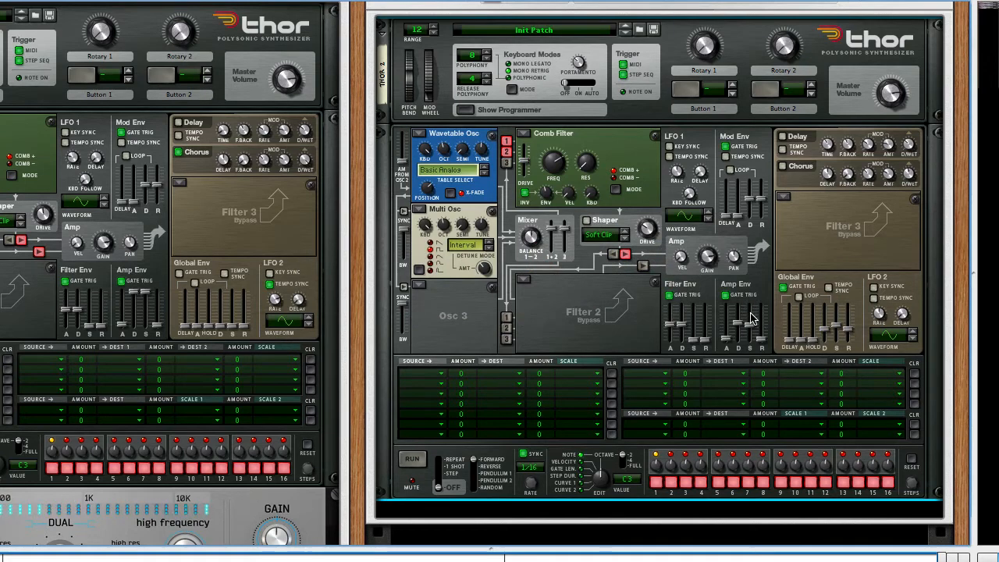
# Step: Route LFO 1 to Filter 1 Frequency with an amount of 35 in the Combinator 3 Thor's modulation matrix
pyautogui.moveTo(745, 314)
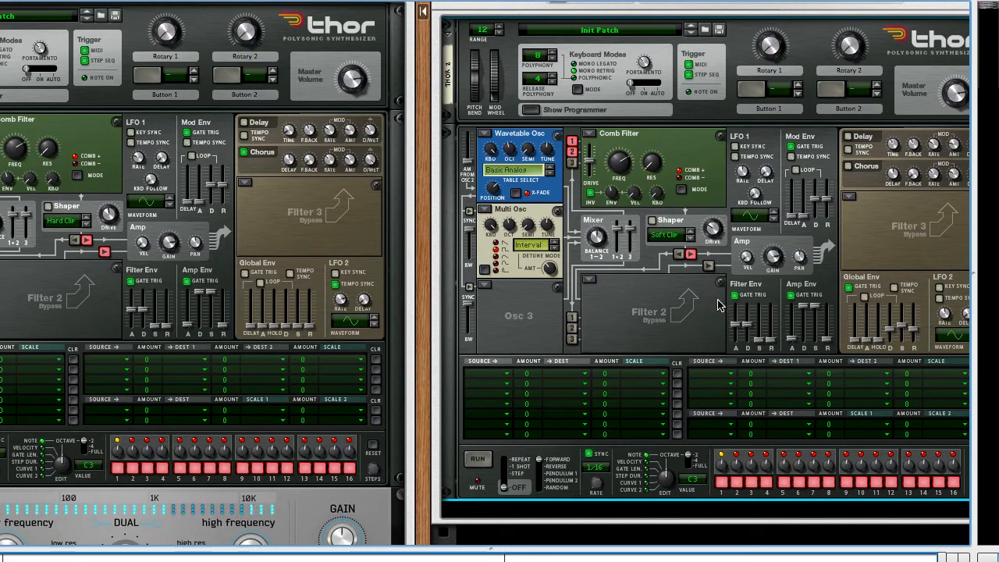
pyautogui.hscroll(-2, 709, 305)
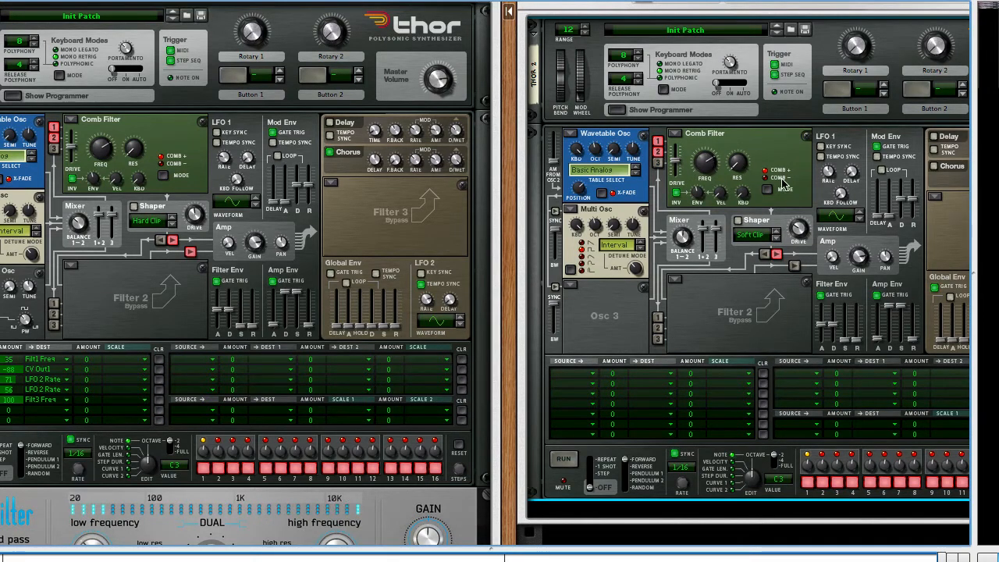
pyautogui.click(591, 377)
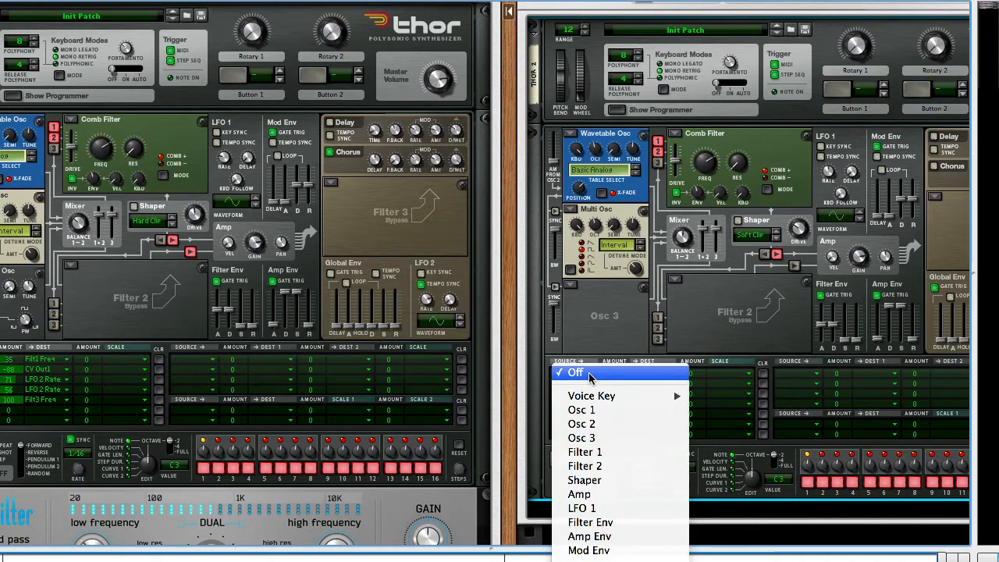
pyautogui.click(608, 508)
pyautogui.click(643, 374)
pyautogui.moveTo(691, 440)
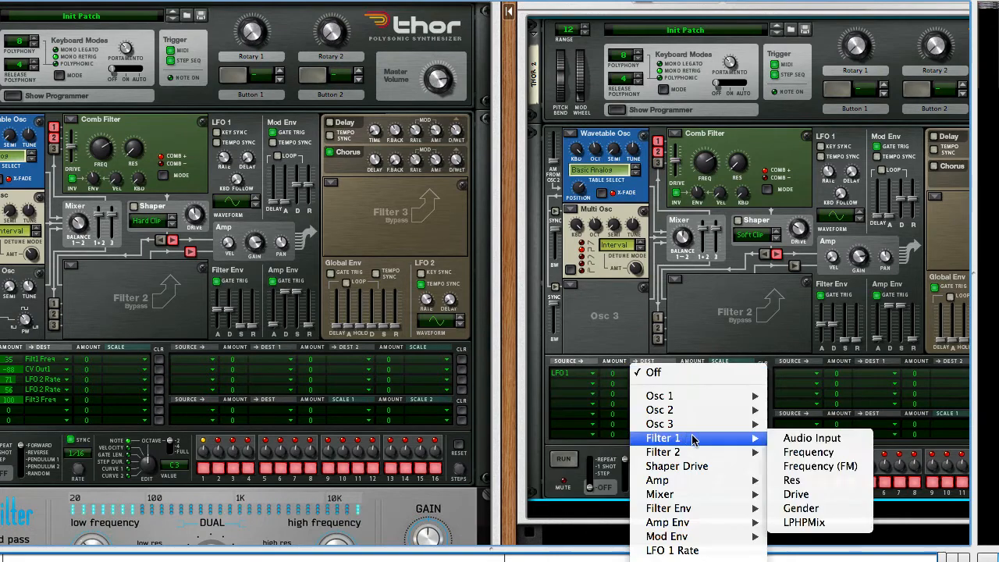
pyautogui.click(800, 454)
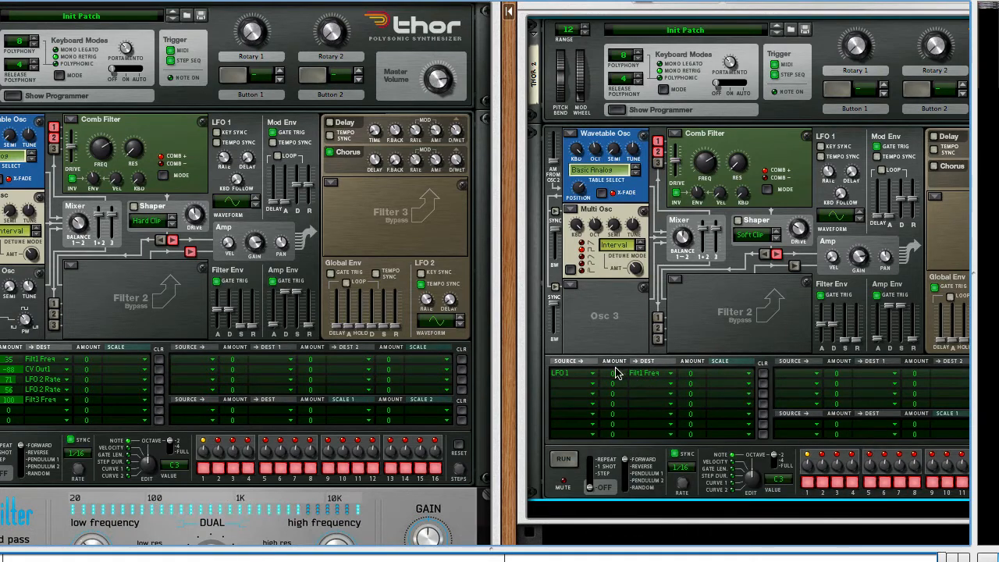
pyautogui.moveTo(616, 371); pyautogui.dragTo(617, 338)
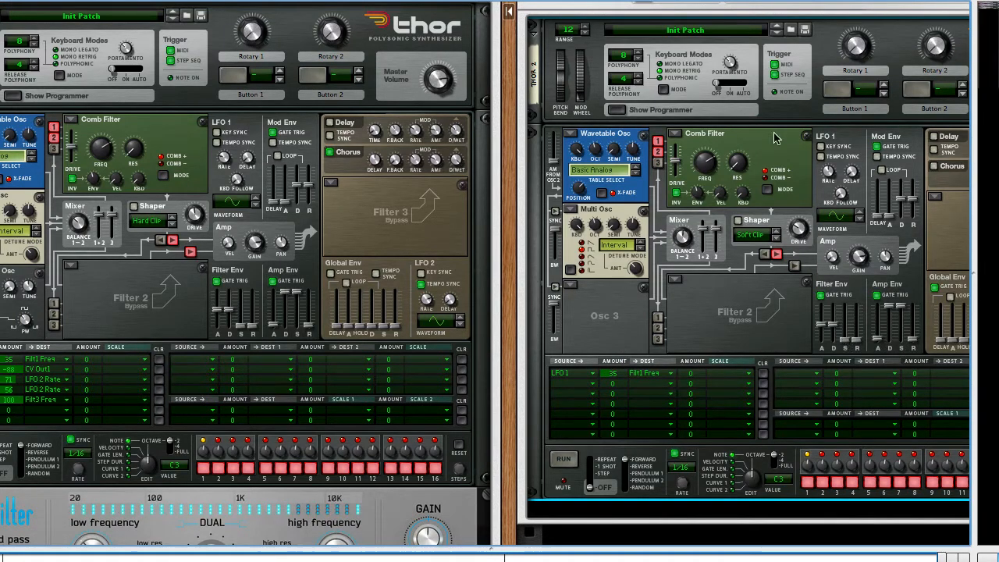
# Step: Turn down LFO 1's rate, enable Thor's Chorus and turn up its dry/wet
pyautogui.moveTo(825, 174); pyautogui.dragTo(832, 232)
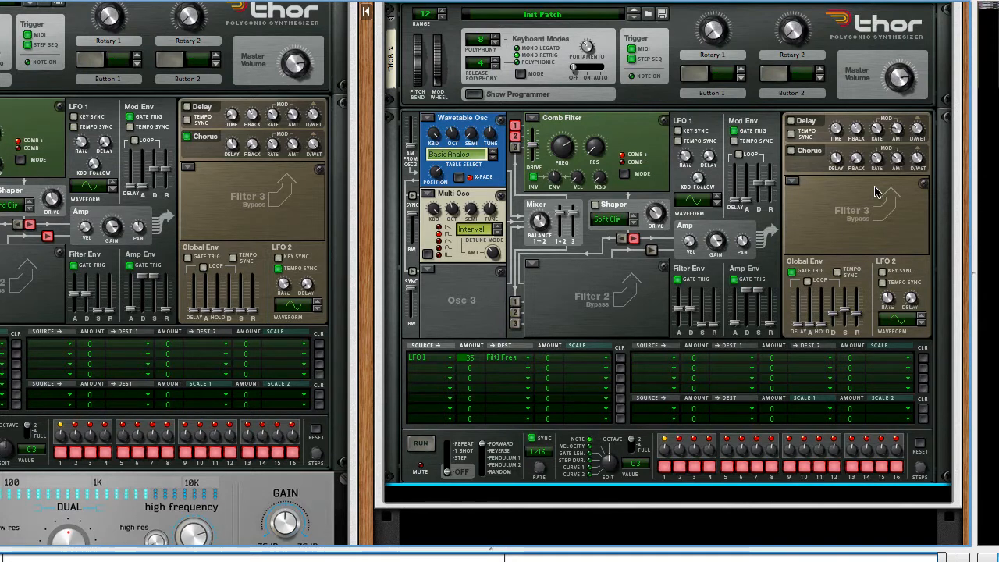
pyautogui.click(790, 152)
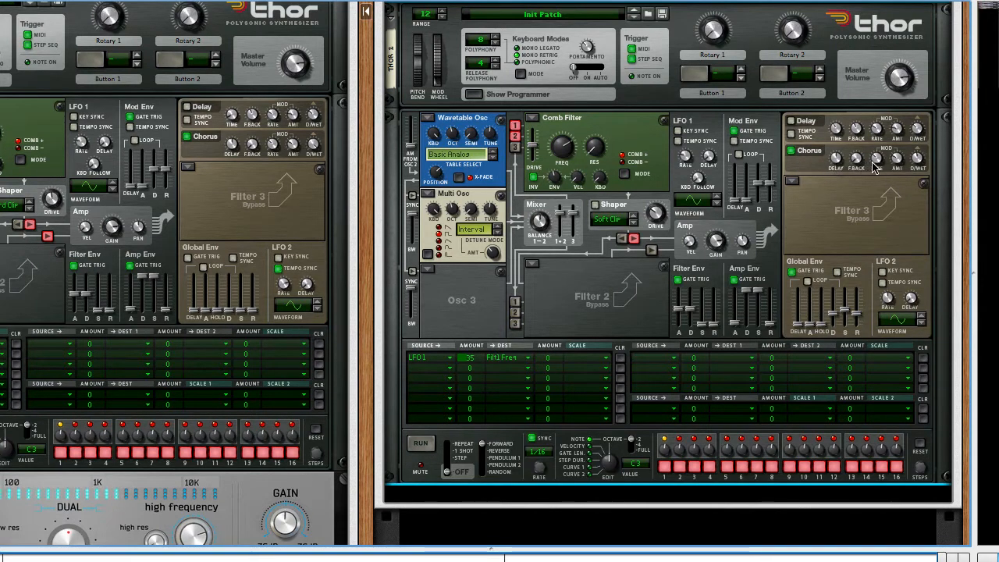
pyautogui.moveTo(918, 159); pyautogui.dragTo(918, 107)
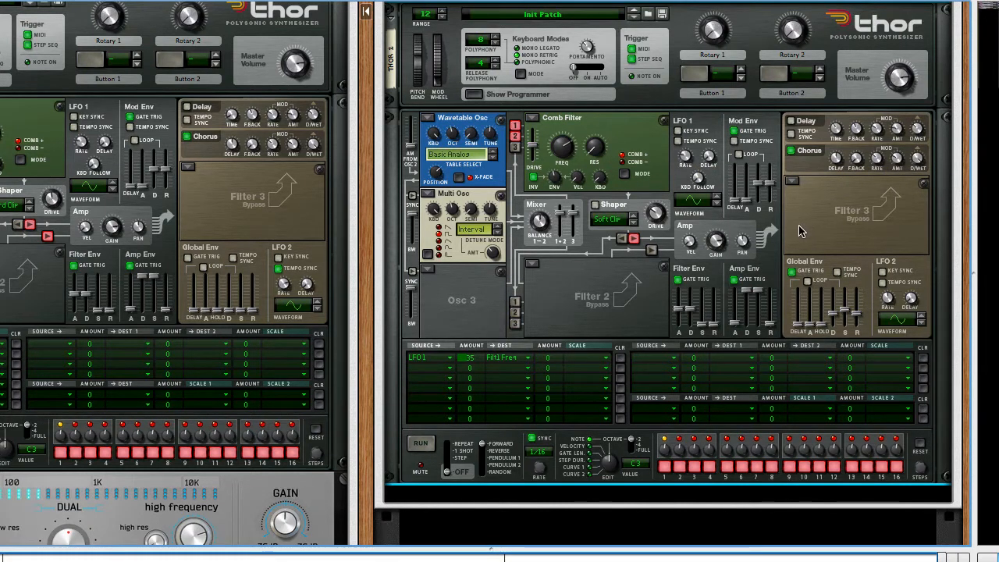
# Step: Add a ΔFilter creative effect below Thor inside Combinator 3
pyautogui.hscroll(-3, 751, 320)
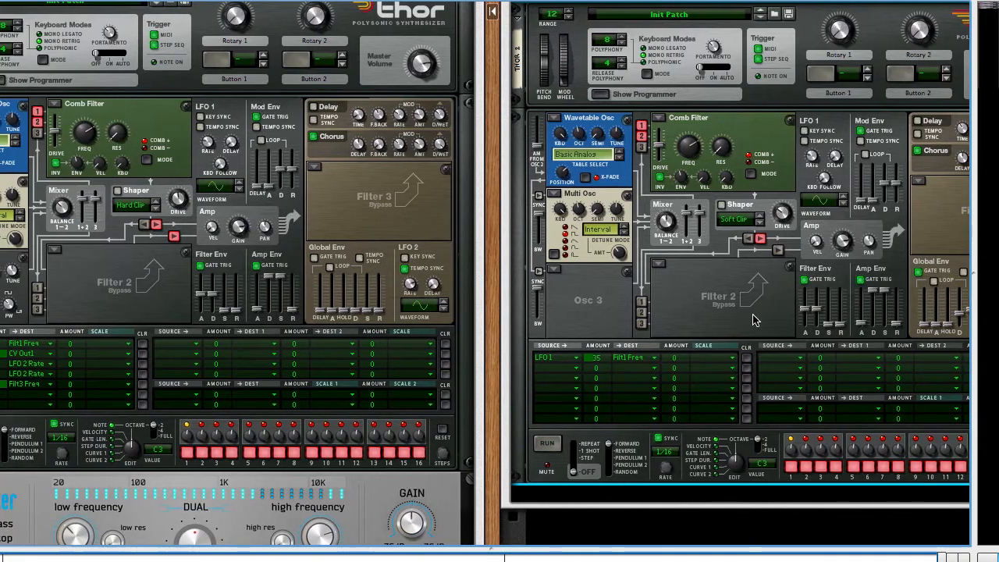
pyautogui.hscroll(1, 755, 320)
pyautogui.hscroll(2, 754, 320)
pyautogui.hscroll(-3, 761, 328)
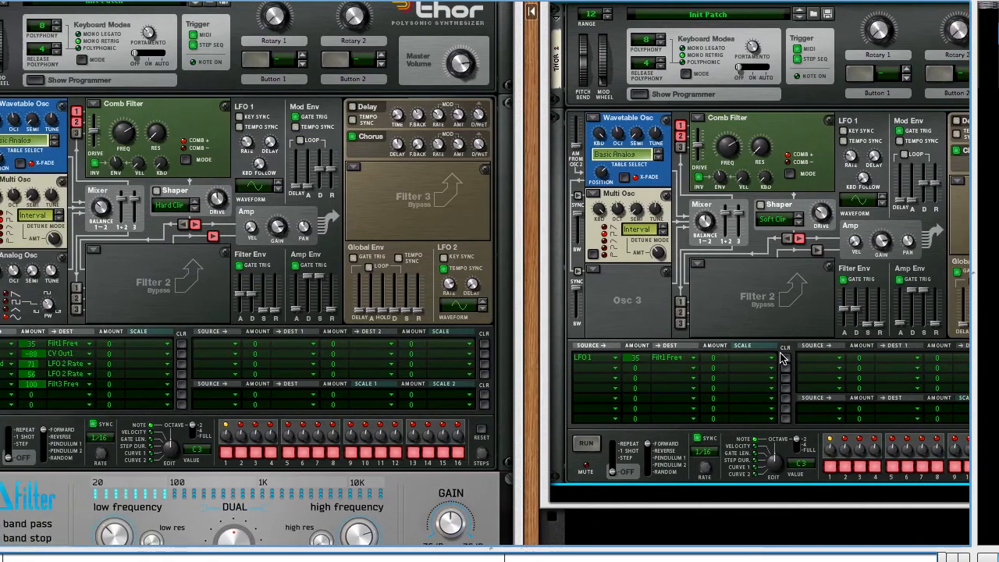
pyautogui.scroll(-3, 783, 358)
pyautogui.hscroll(2, 783, 358)
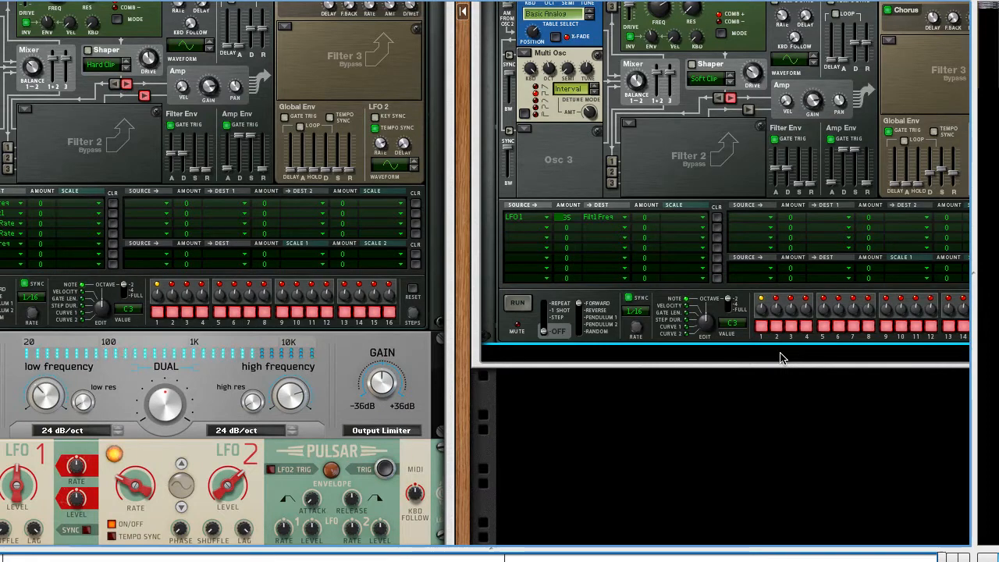
pyautogui.rightClick(782, 356)
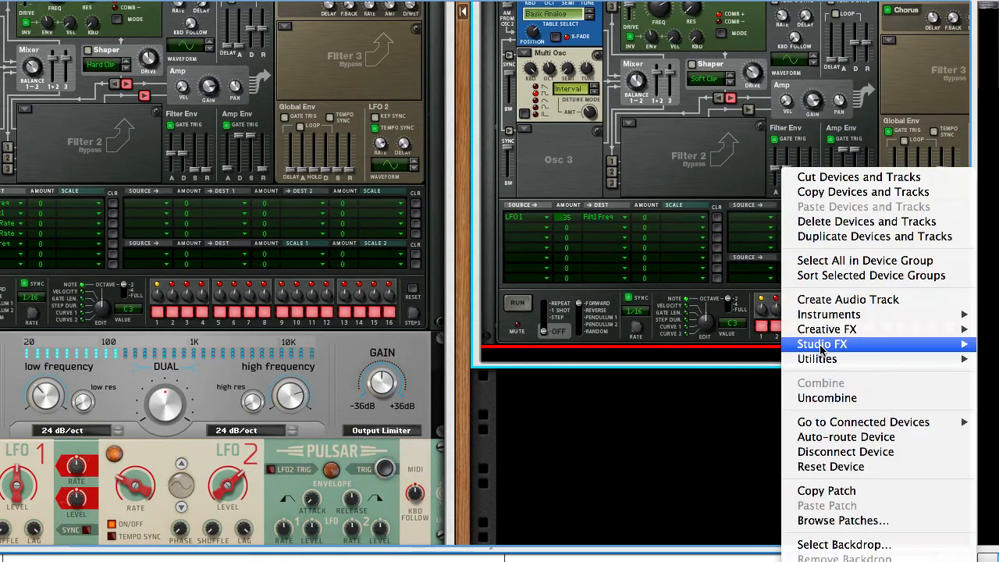
pyautogui.moveTo(823, 334)
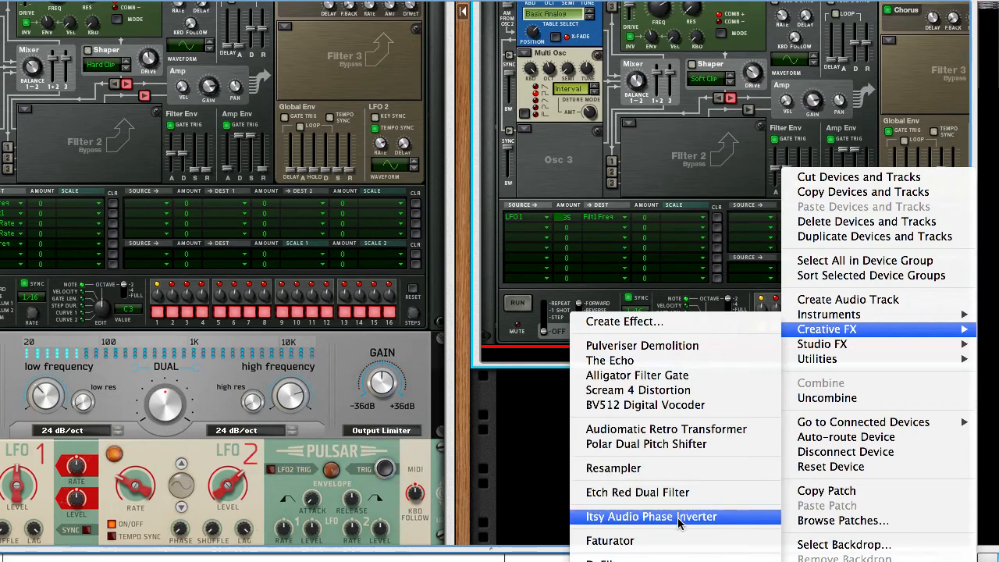
pyautogui.click(676, 559)
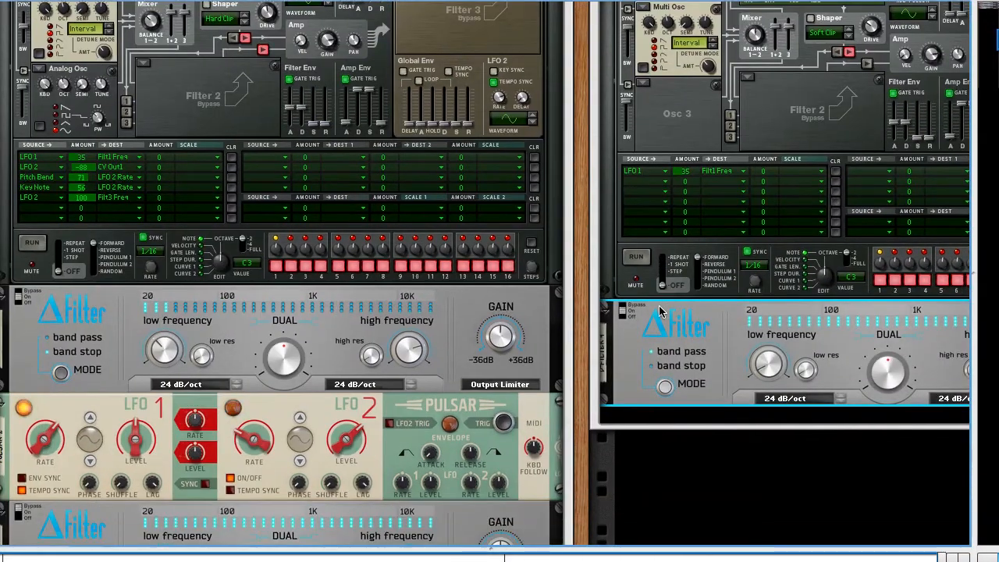
# Step: Select Combinator 3's new ΔFilter and sweep its Dual frequency up and down in band pass mode
pyautogui.click(544, 308)
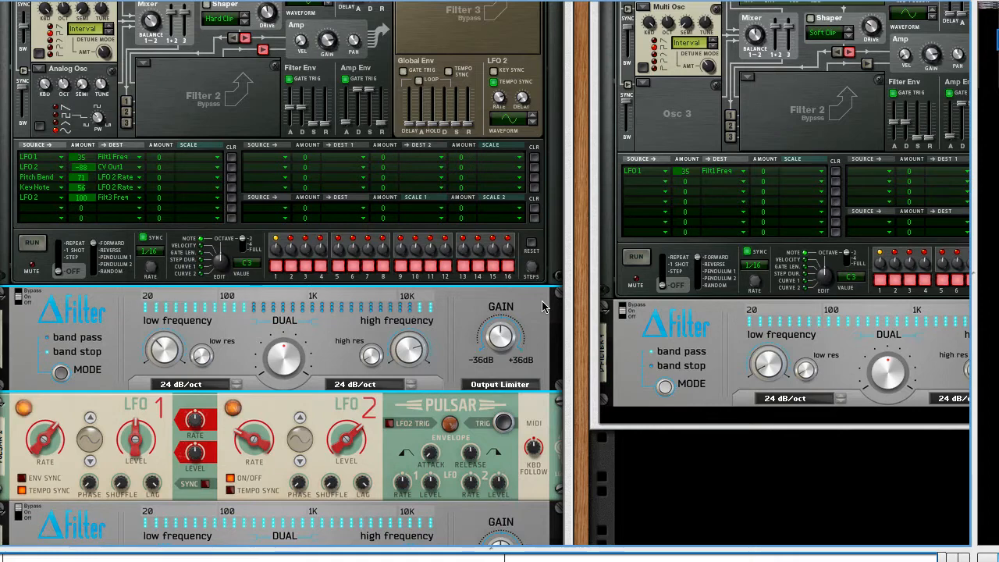
pyautogui.hscroll(3, 766, 338)
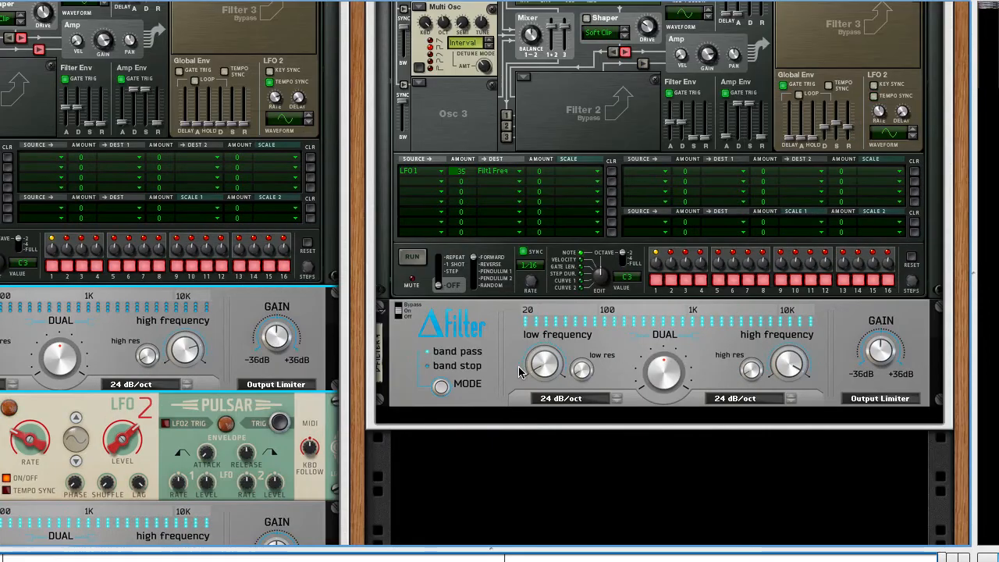
pyautogui.click(679, 377)
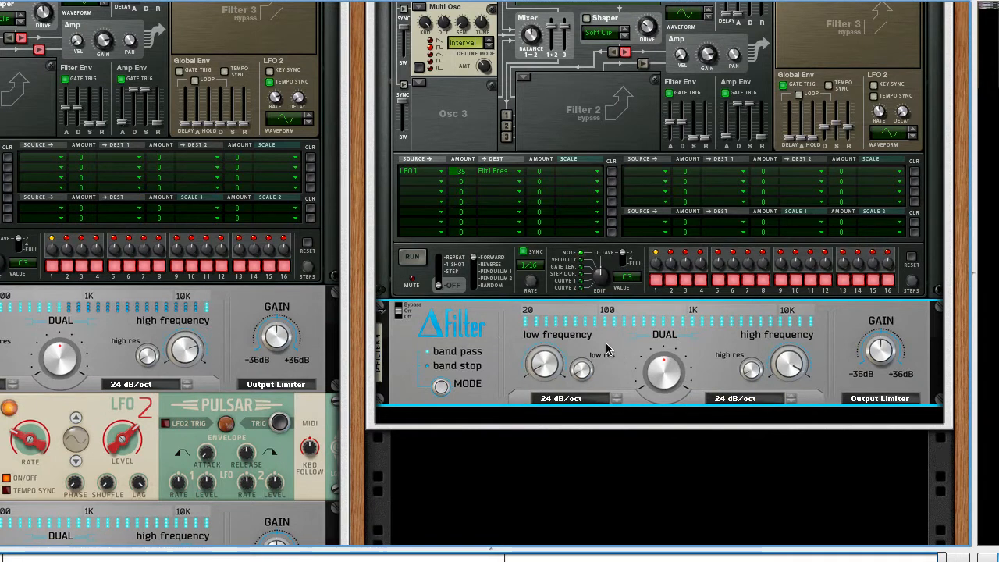
pyautogui.moveTo(660, 376)
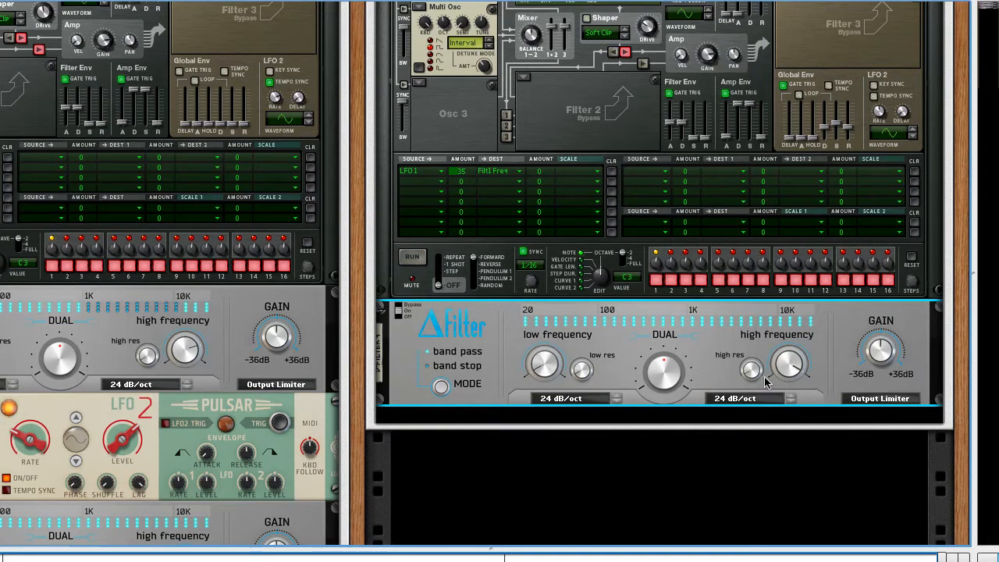
pyautogui.moveTo(660, 378); pyautogui.dragTo(664, 378)
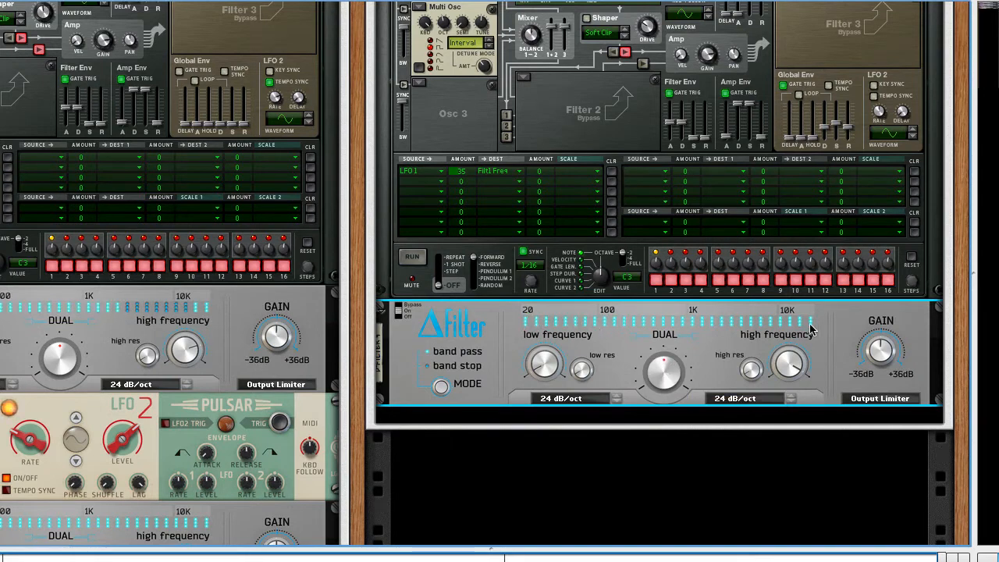
pyautogui.moveTo(662, 367)
pyautogui.mouseDown()
pyautogui.moveTo(663, 391)
pyautogui.moveTo(661, 359)
pyautogui.mouseUp()
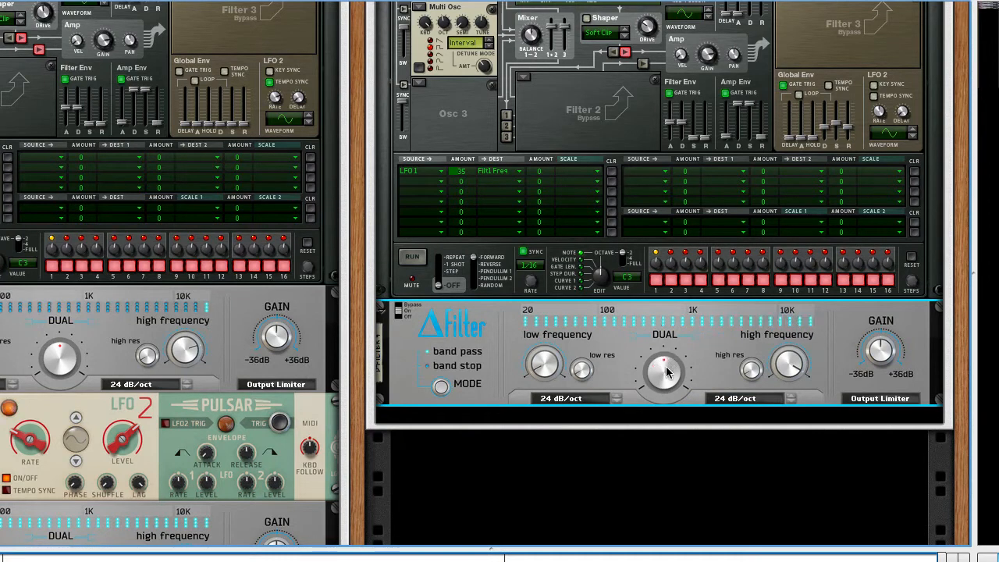
pyautogui.moveTo(668, 378); pyautogui.dragTo(640, 442)
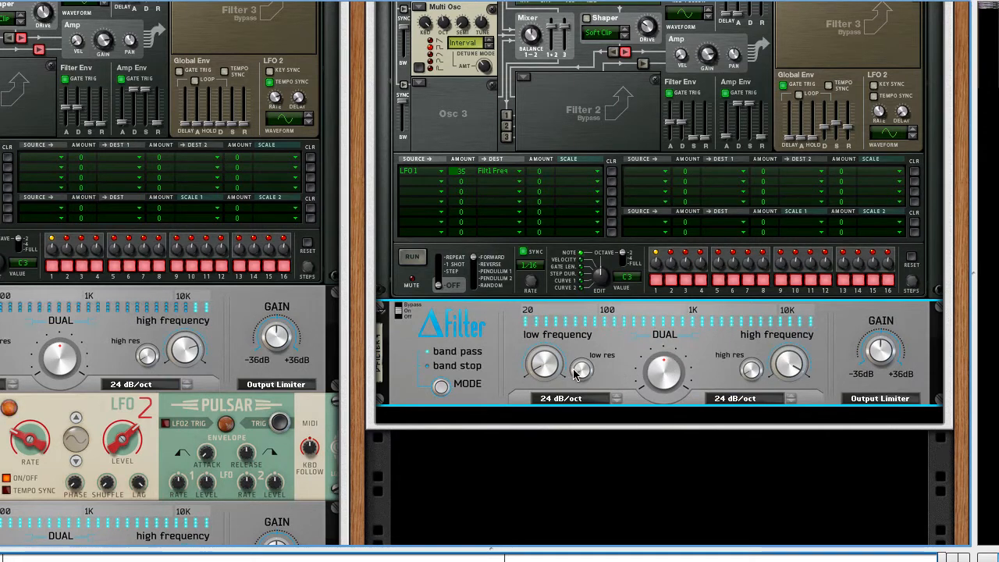
# Step: Try a narrow band pass on the new ΔFilter with the high frequency at 1.6 kHz, sweeping the Dual frequency
pyautogui.moveTo(546, 371); pyautogui.dragTo(544, 290)
pyautogui.moveTo(787, 384); pyautogui.dragTo(786, 398)
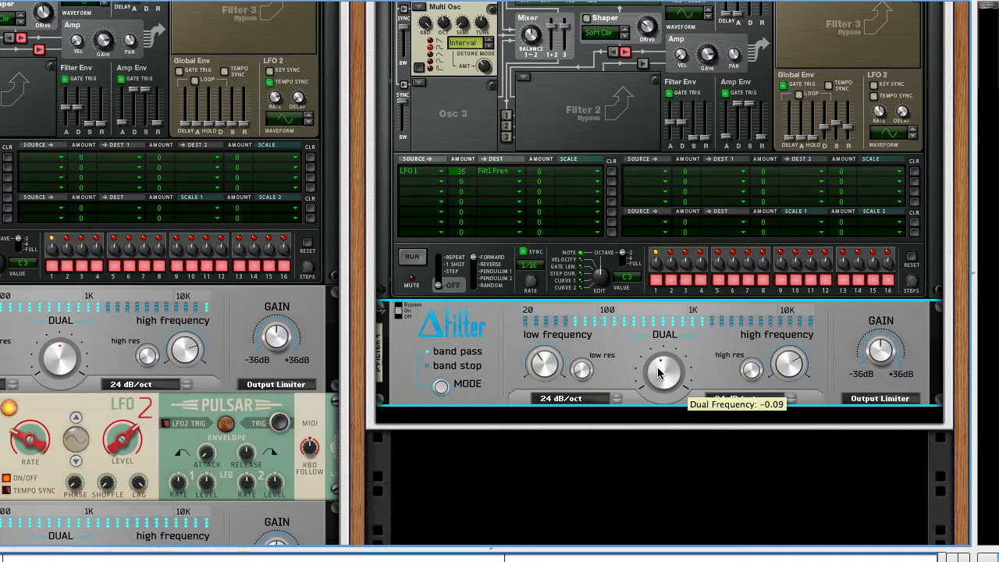
pyautogui.moveTo(658, 375); pyautogui.dragTo(658, 369)
pyautogui.moveTo(544, 364); pyautogui.dragTo(547, 340)
pyautogui.moveTo(801, 369); pyautogui.dragTo(798, 390)
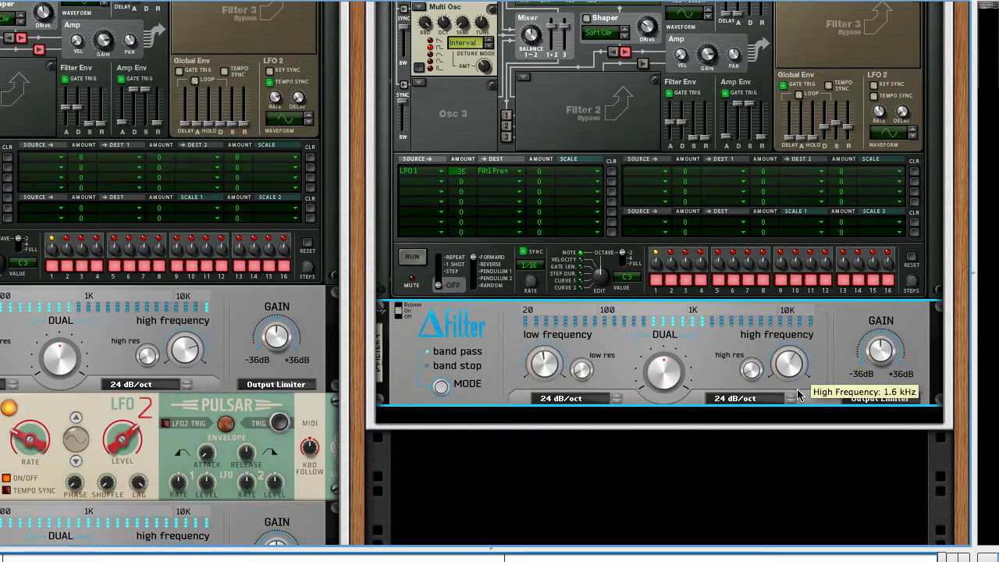
pyautogui.moveTo(659, 373); pyautogui.dragTo(660, 378)
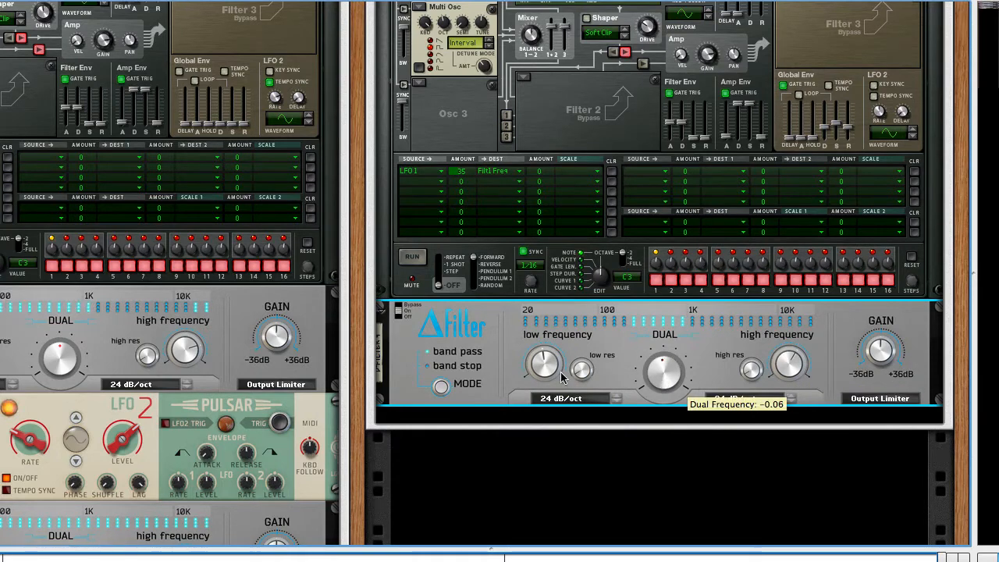
pyautogui.moveTo(542, 373); pyautogui.dragTo(541, 360)
pyautogui.moveTo(679, 380); pyautogui.dragTo(664, 311)
# Step: Try a wider band pass on the new ΔFilter by lowering its low frequency, adjusting the high frequency and sweeping Dual
pyautogui.press('Tab')
pyautogui.press('Tab')
pyautogui.moveTo(566, 360); pyautogui.dragTo(566, 402)
pyautogui.moveTo(792, 359); pyautogui.dragTo(792, 373)
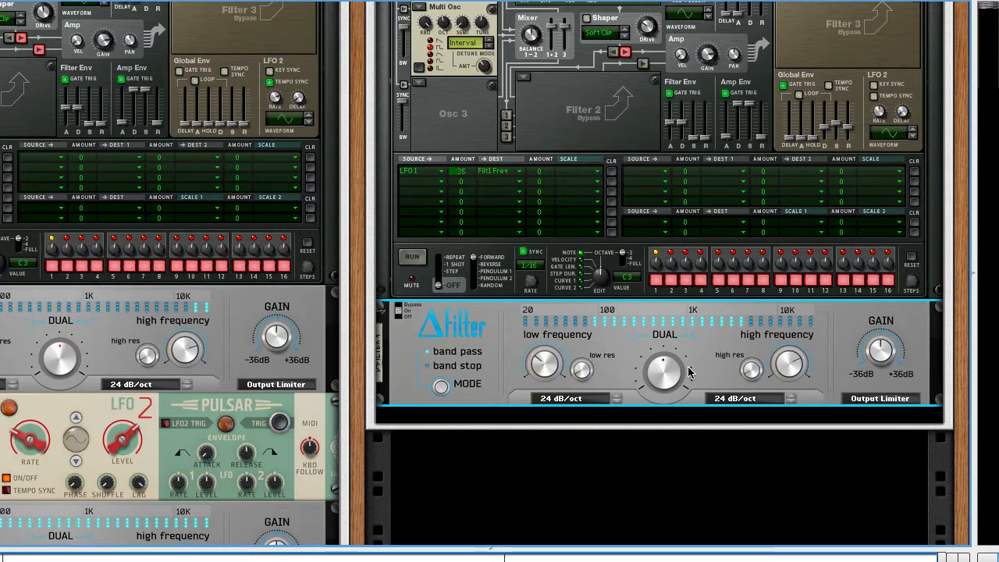
pyautogui.moveTo(677, 379)
pyautogui.mouseDown()
pyautogui.moveTo(673, 390)
pyautogui.moveTo(667, 367)
pyautogui.moveTo(665, 377)
pyautogui.mouseUp()
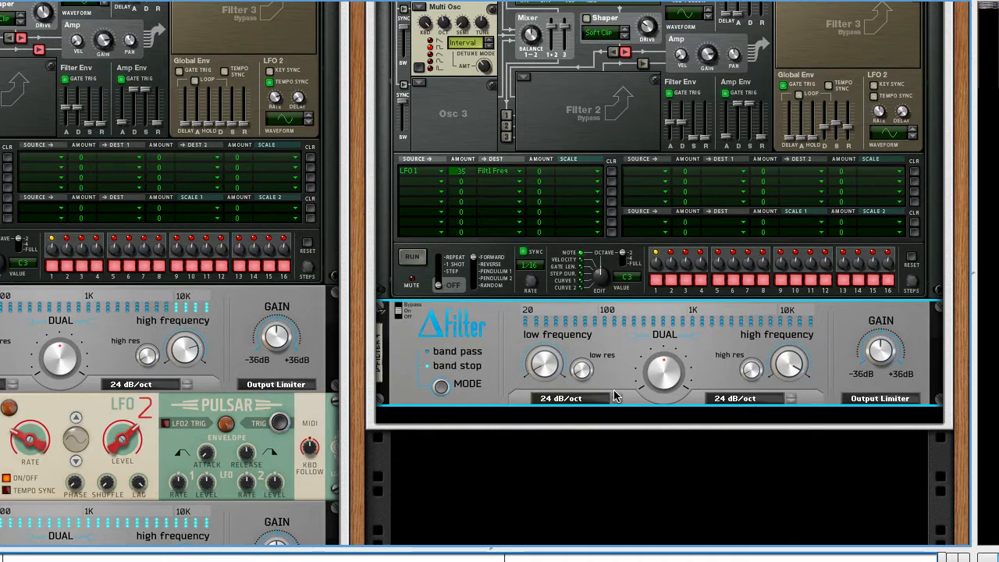
# Step: Use band stop mode on the new ΔFilter, raise the low frequency, set the high frequency to 4.3 kHz and sweep Dual
pyautogui.moveTo(551, 351); pyautogui.dragTo(549, 273)
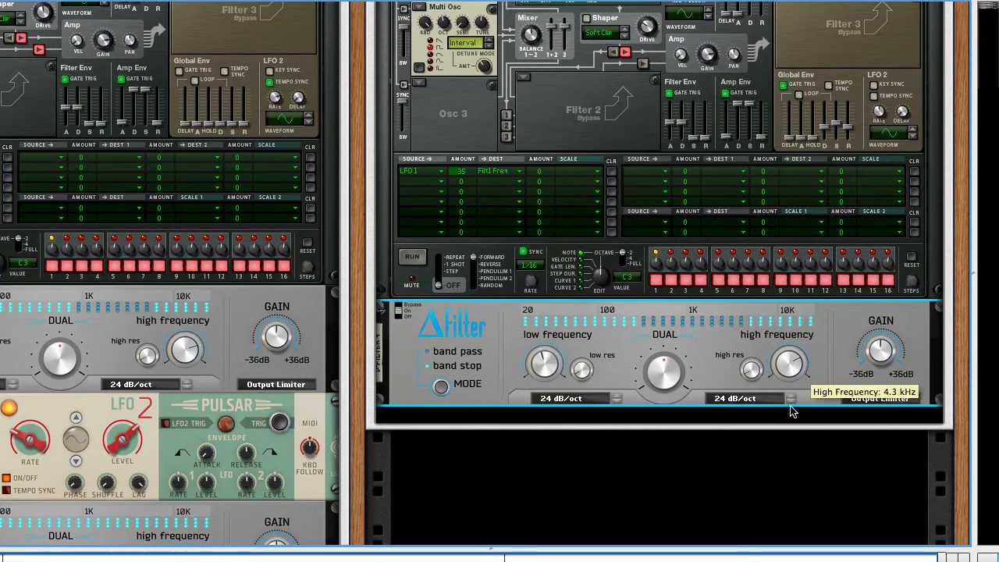
pyautogui.moveTo(662, 370); pyautogui.dragTo(659, 370)
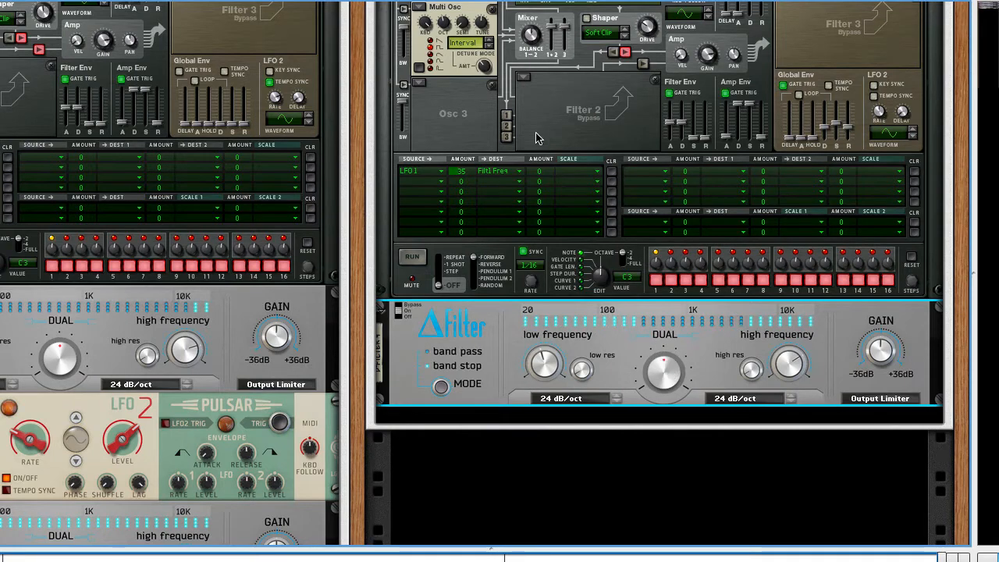
# Step: Try a State Variable filter in Thor's Filter 2 slot, then return the slot to Bypass
pyautogui.scroll(3, 536, 138)
pyautogui.click(622, 185)
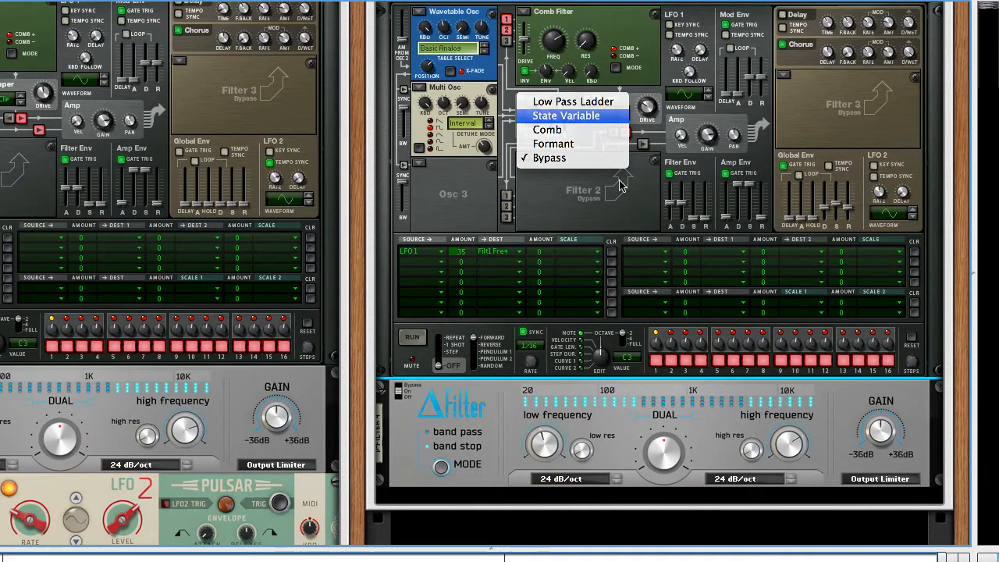
pyautogui.press('Return')
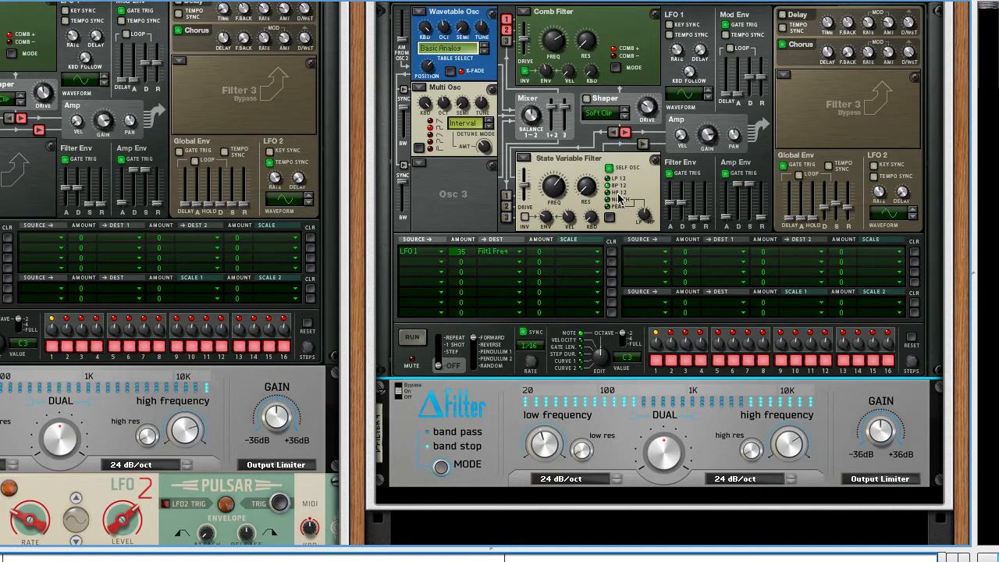
pyautogui.click(524, 163)
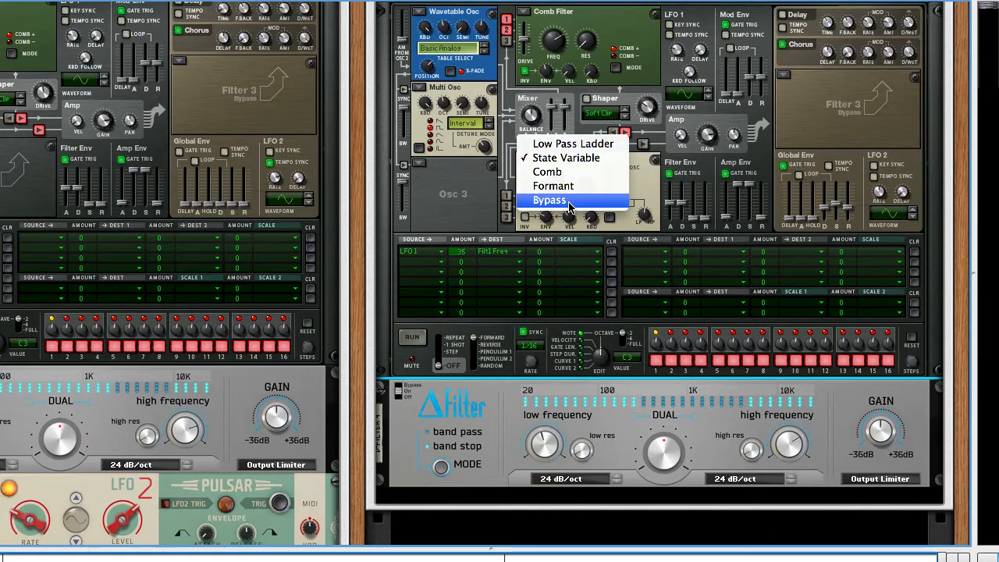
pyautogui.click(567, 199)
# Step: Lower the new ΔFilter's low frequency to 126 Hz and sweep the Dual frequency to try the wider band stop
pyautogui.click(691, 433)
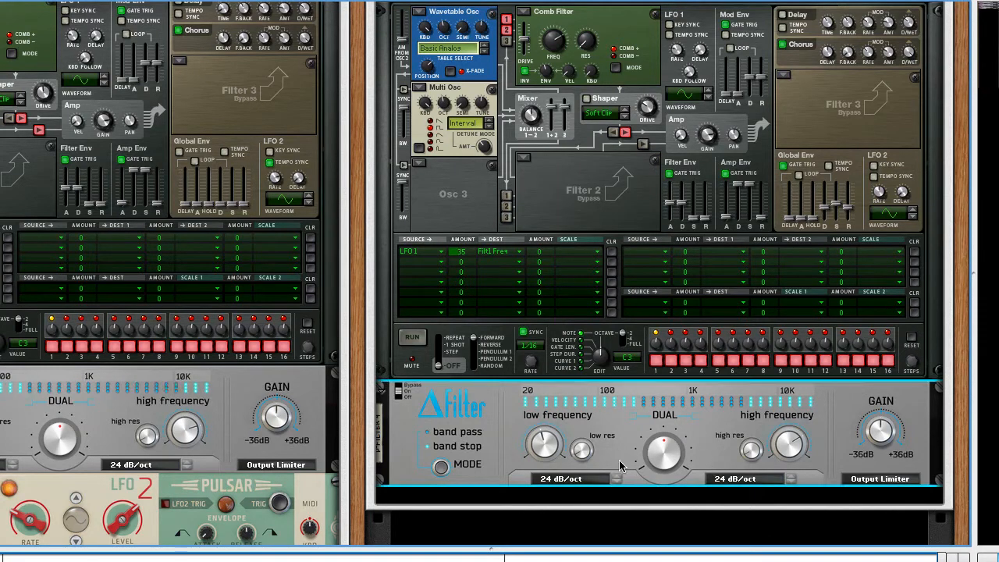
pyautogui.scroll(-1, 615, 442)
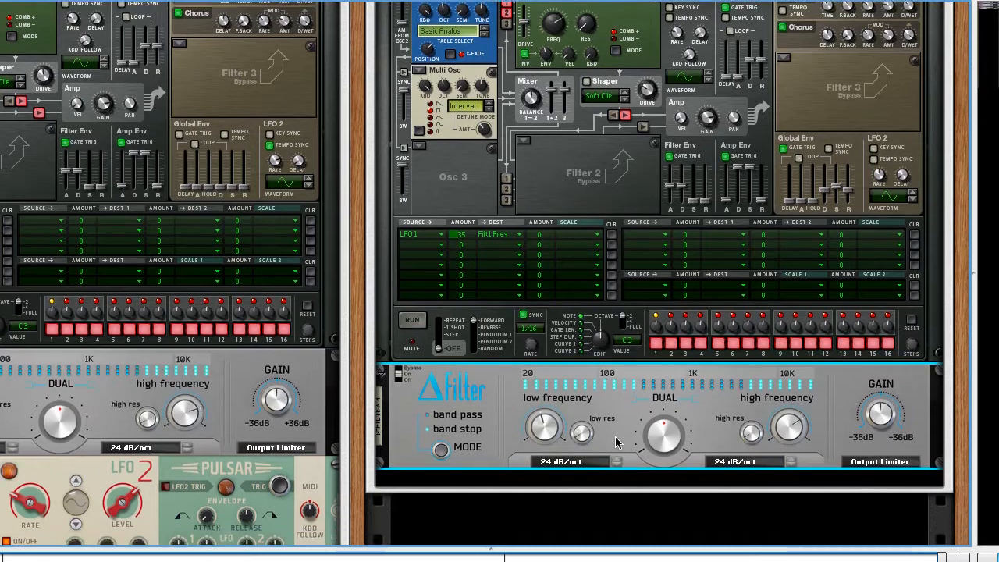
pyautogui.hscroll(-3, 615, 443)
pyautogui.scroll(-2, 616, 442)
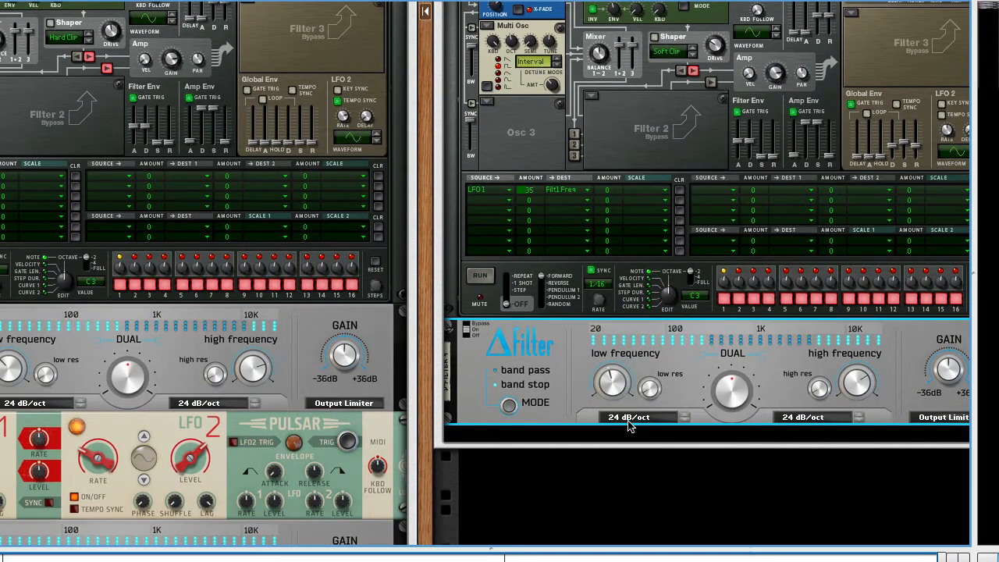
pyautogui.hscroll(-3, 453, 388)
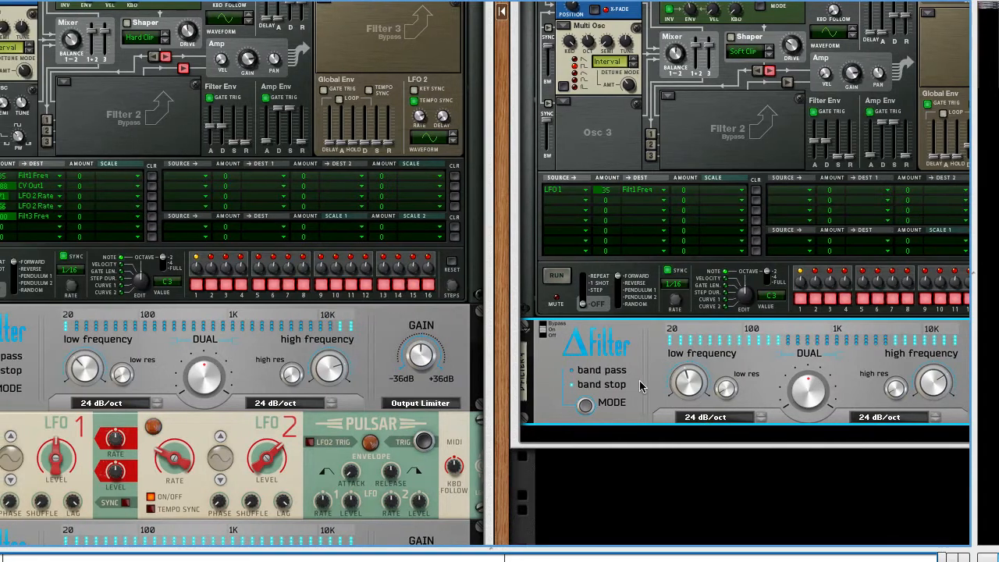
pyautogui.hscroll(3, 685, 382)
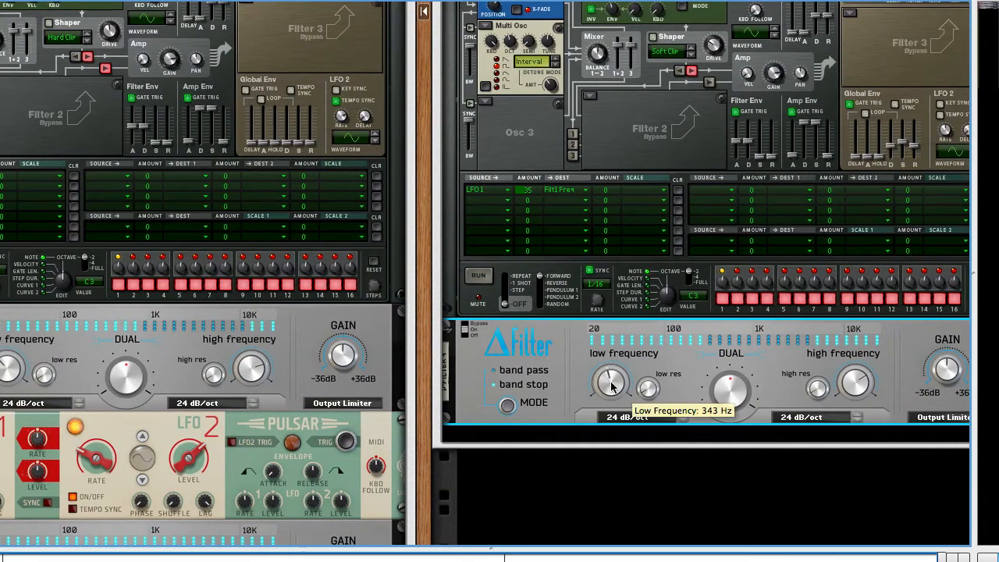
pyautogui.moveTo(608, 388); pyautogui.dragTo(615, 407)
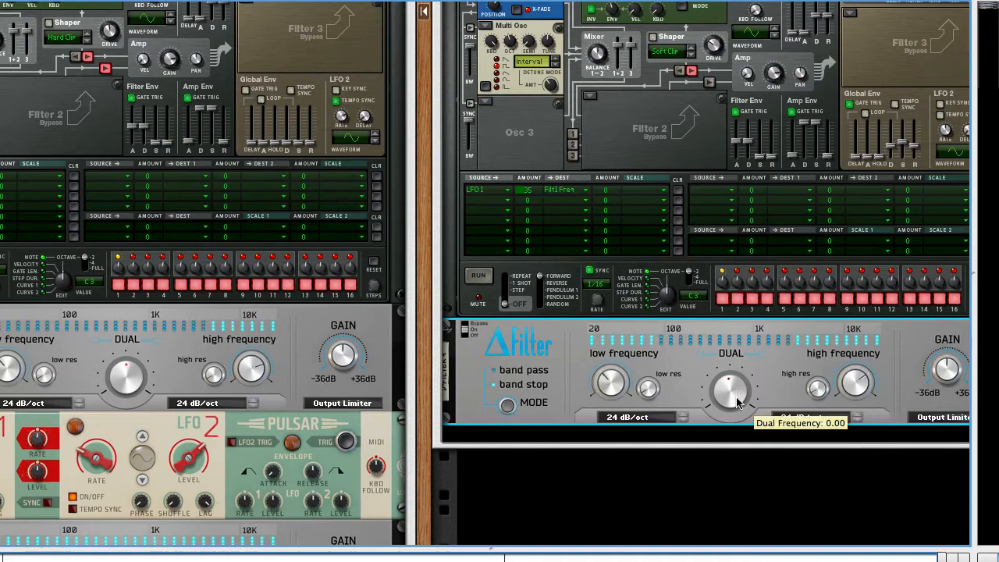
pyautogui.moveTo(738, 395); pyautogui.dragTo(740, 387)
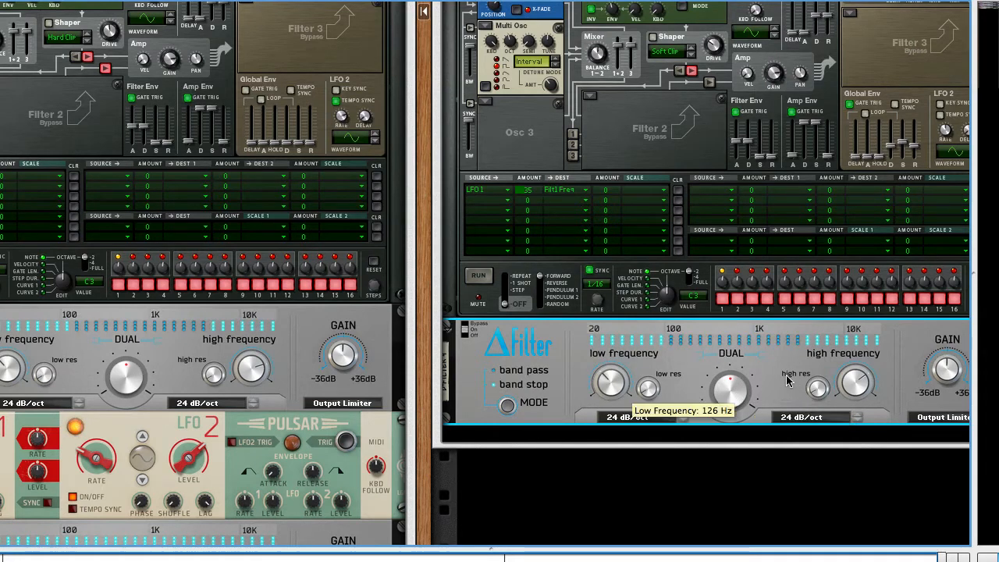
# Step: Add a Pulsar Dual LFO below the ΔFilter inside Combinator 3
pyautogui.scroll(-5, 817, 382)
pyautogui.rightClick(647, 320)
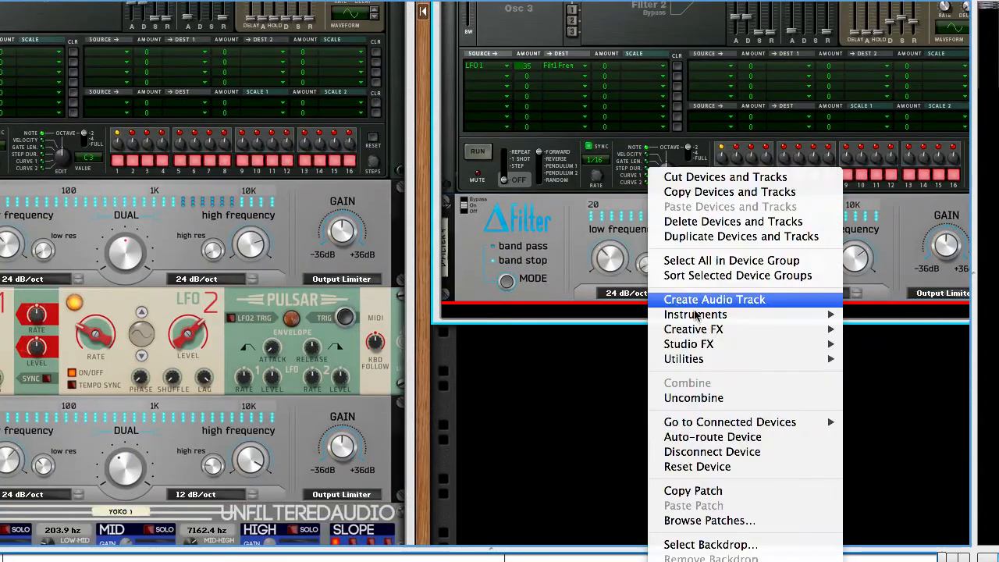
pyautogui.moveTo(718, 329)
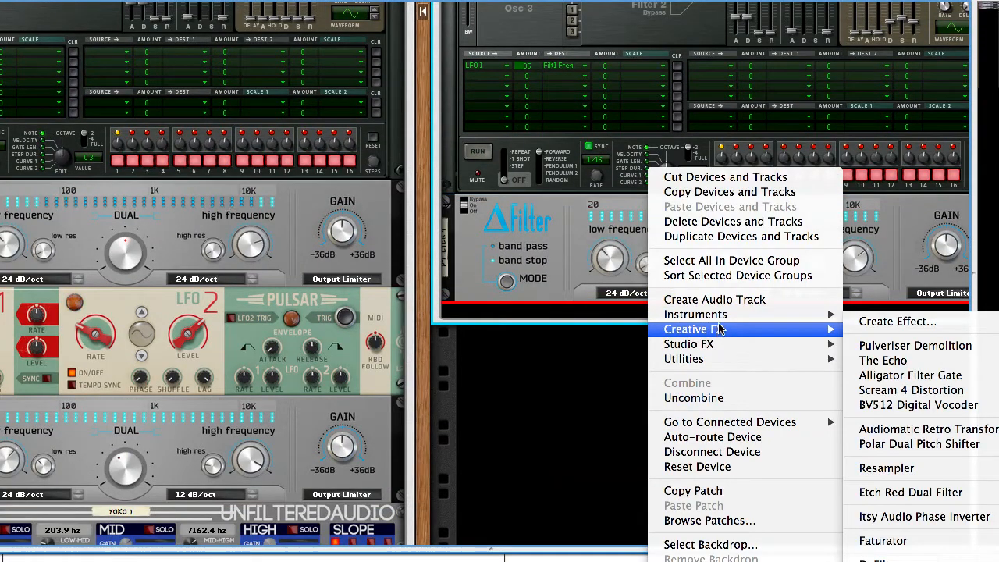
pyautogui.moveTo(721, 348)
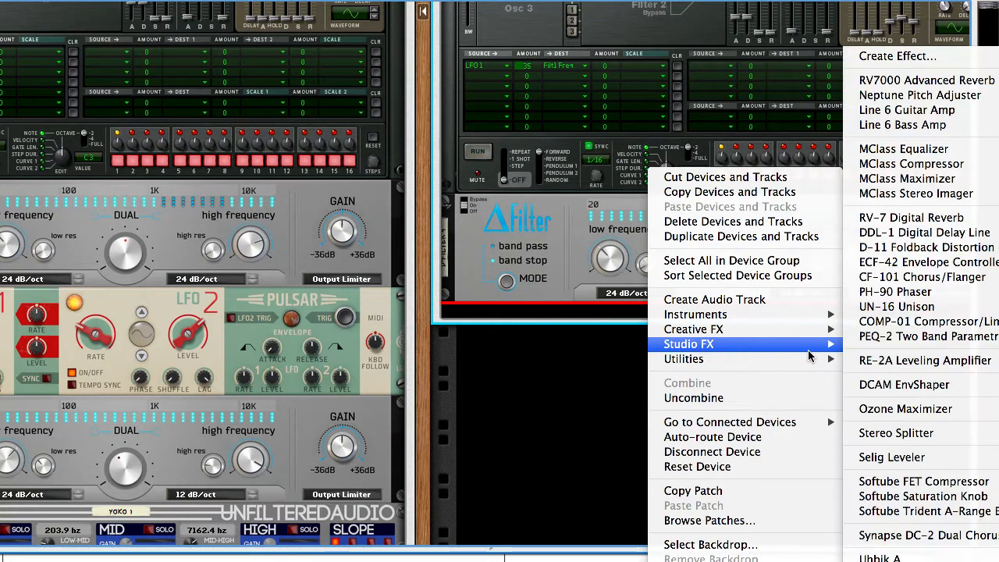
pyautogui.moveTo(821, 361)
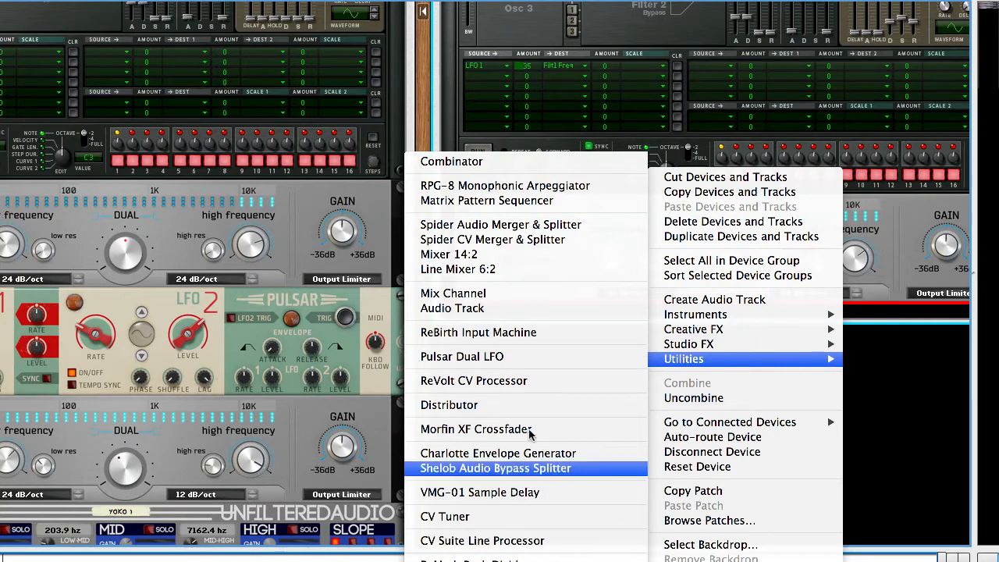
pyautogui.click(508, 359)
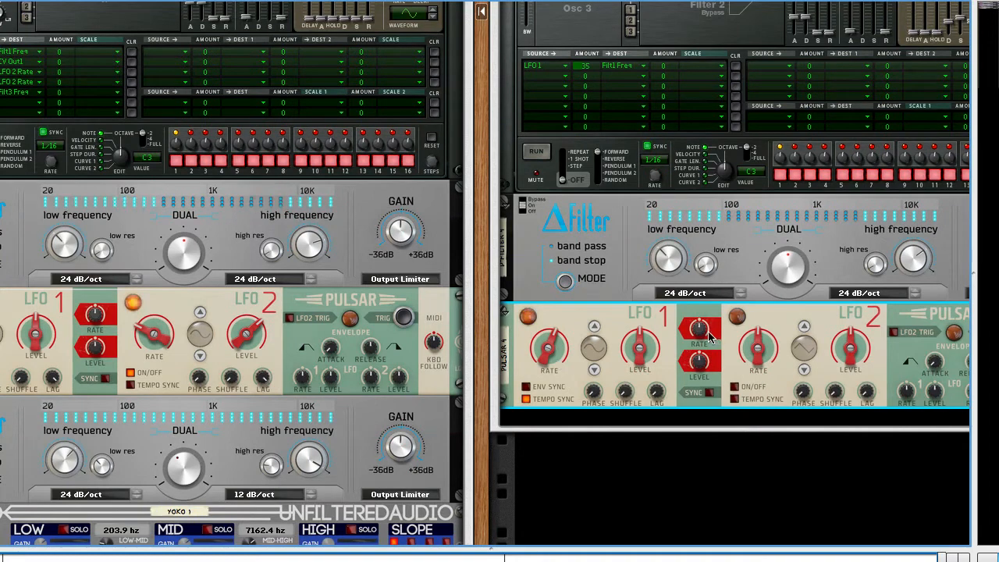
pyautogui.scroll(1, 614, 360)
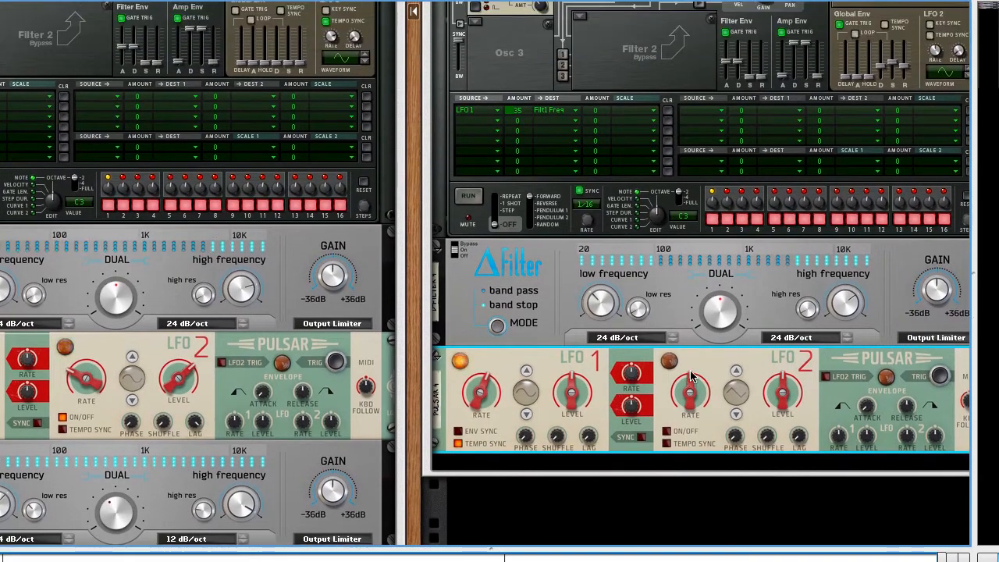
pyautogui.click(498, 121)
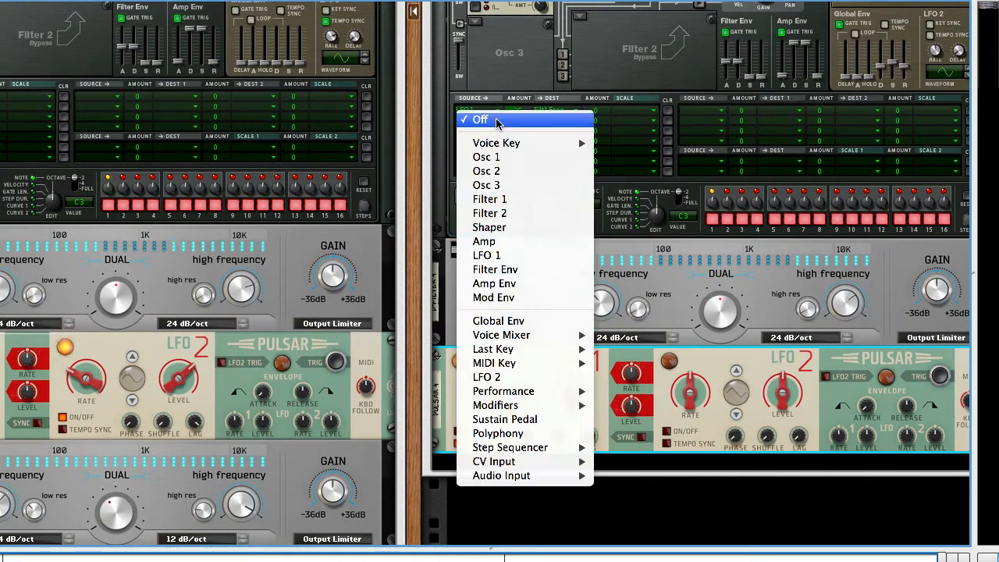
pyautogui.click(515, 256)
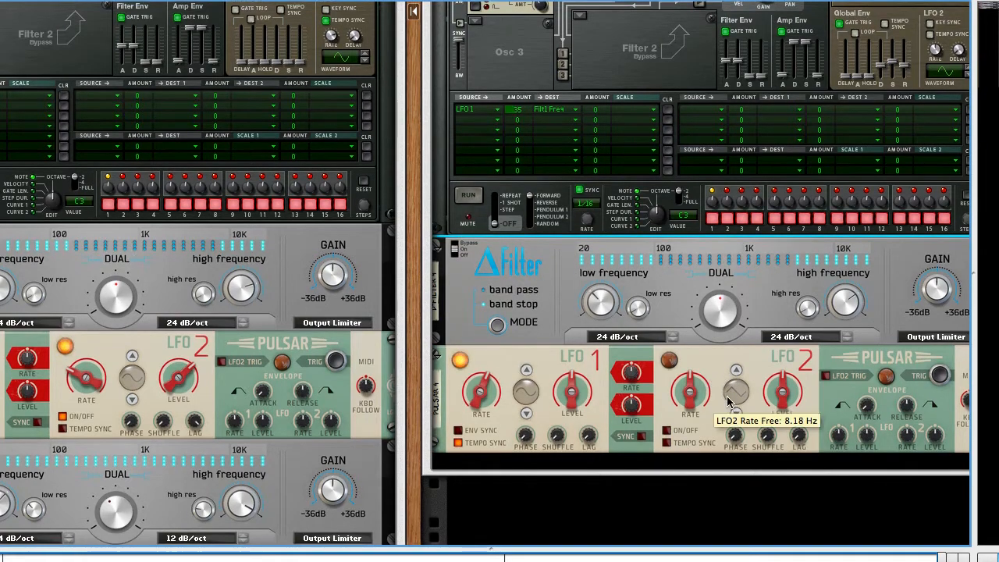
# Step: Raise the tempo-synced rate of LFO 1 on the new Pulsar and increase its lag
pyautogui.moveTo(763, 403)
pyautogui.hscroll(2, 763, 402)
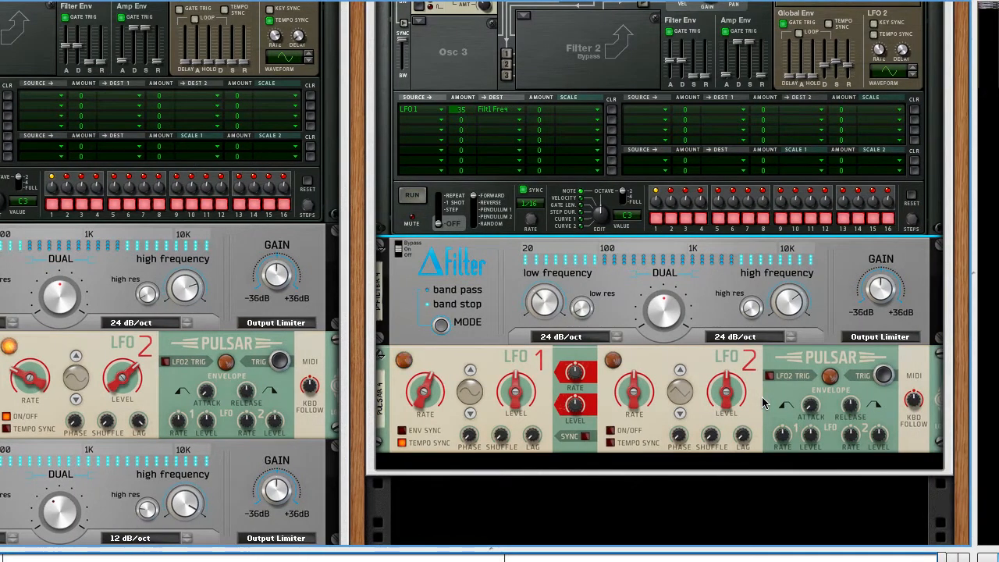
pyautogui.hscroll(-4, 764, 402)
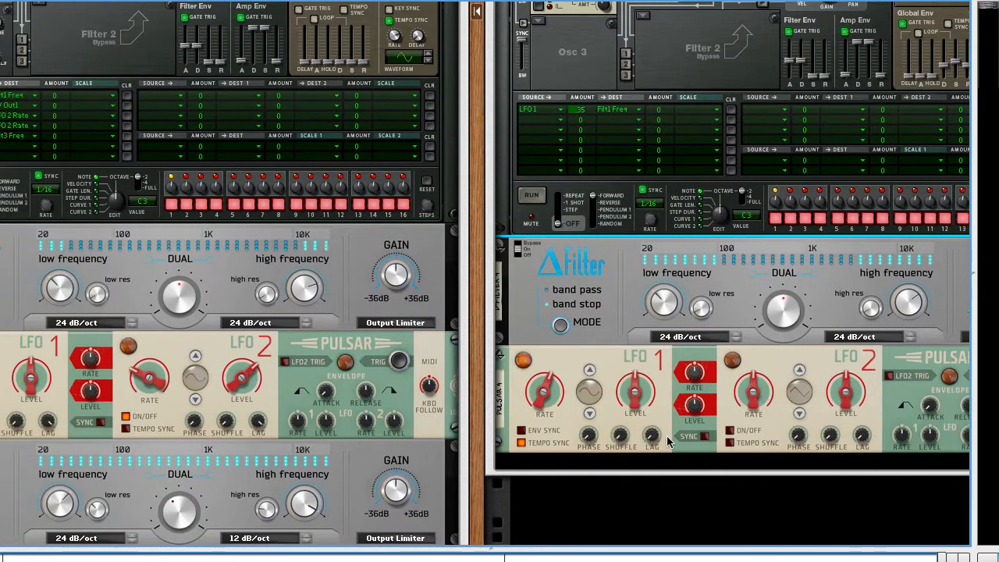
pyautogui.click(544, 397)
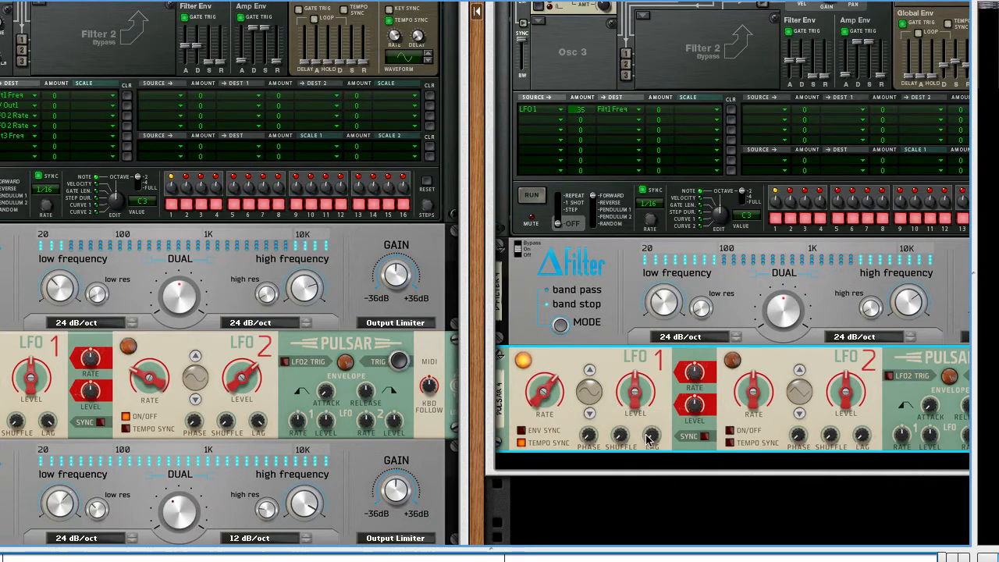
pyautogui.moveTo(656, 438); pyautogui.dragTo(654, 380)
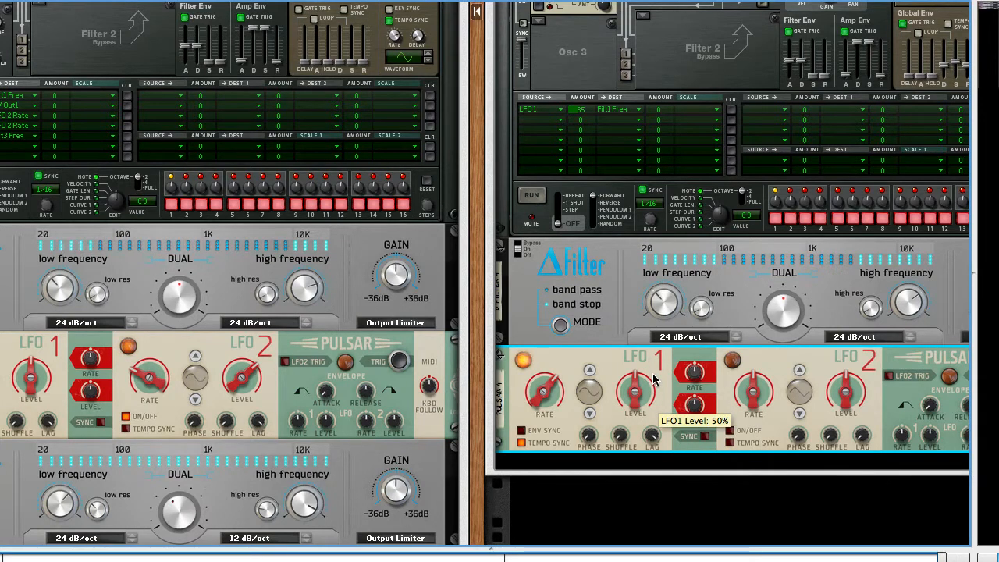
# Step: Turn on LFO 2 on the new Pulsar, lower its rate, and raise its level and lag
pyautogui.click(730, 430)
pyautogui.moveTo(753, 389); pyautogui.dragTo(754, 431)
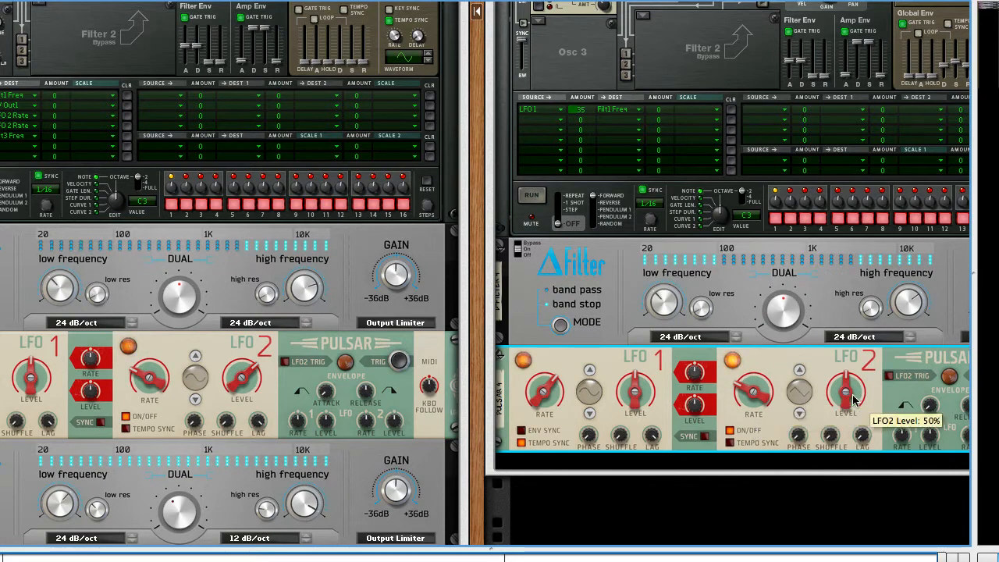
pyautogui.moveTo(852, 397); pyautogui.dragTo(845, 369)
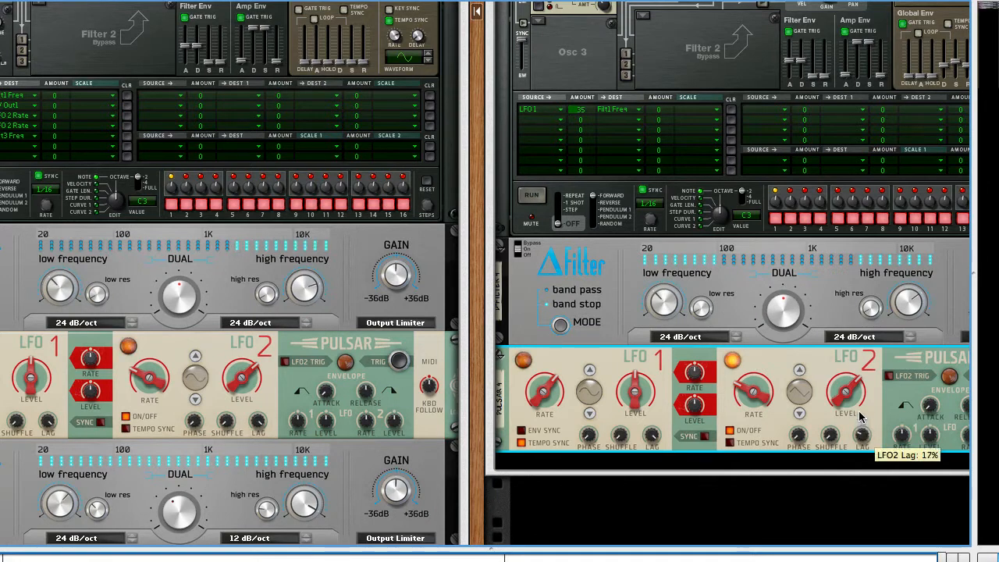
pyautogui.moveTo(861, 418); pyautogui.dragTo(859, 388)
pyautogui.moveTo(859, 350); pyautogui.dragTo(841, 312)
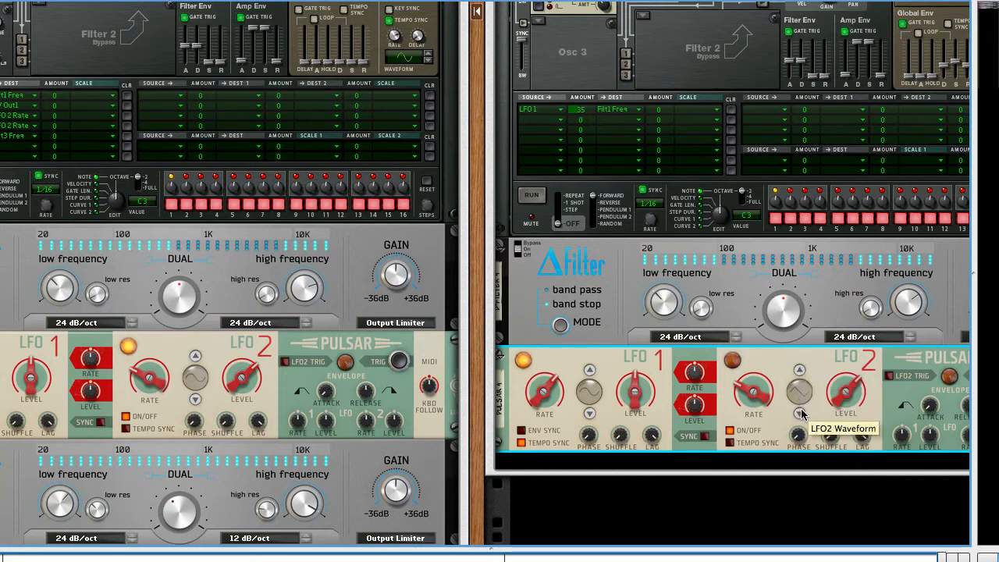
pyautogui.click(800, 413)
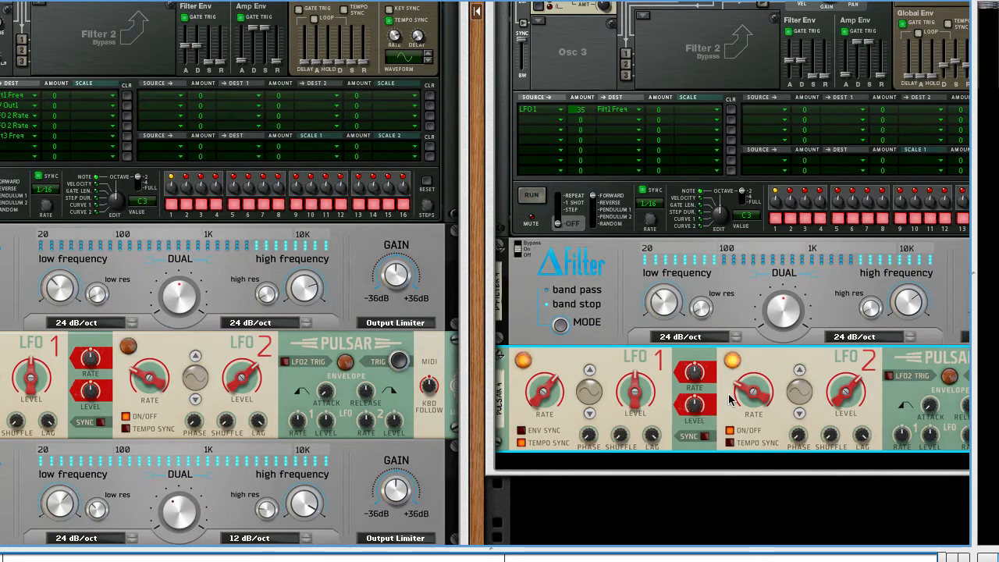
# Step: Cable the new Pulsar's LFO 1 CV output to the ΔFilter's Dual input and the LFO 2 CV output to its low frequency input
pyautogui.click(786, 315)
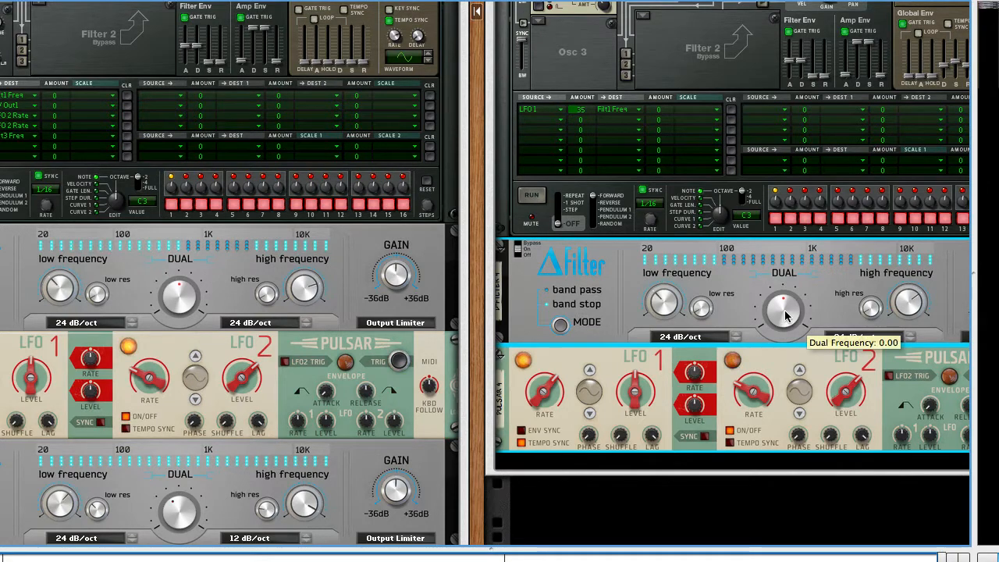
pyautogui.press('Tab')
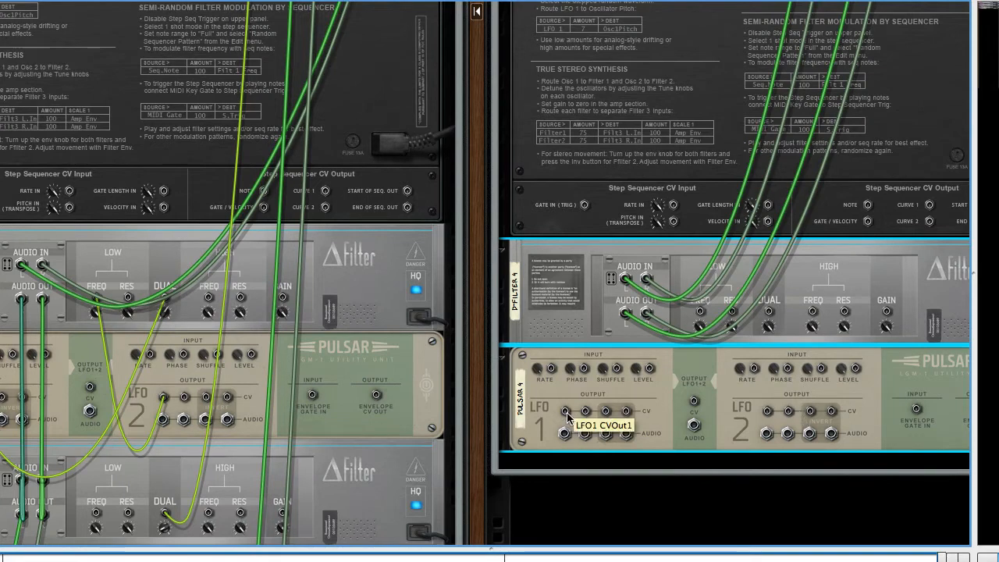
pyautogui.moveTo(568, 416); pyautogui.dragTo(770, 315)
pyautogui.press('Tab')
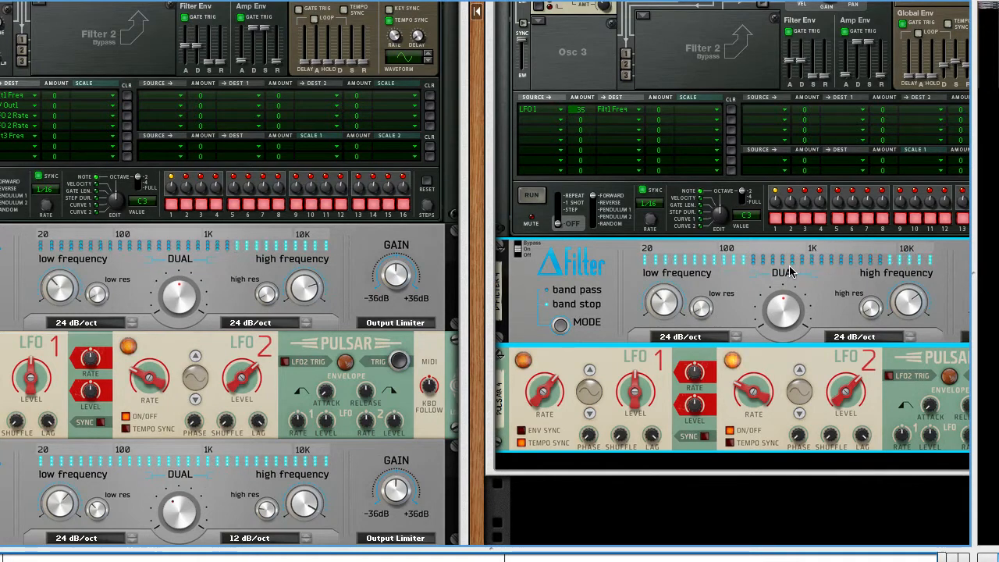
pyautogui.press('Tab')
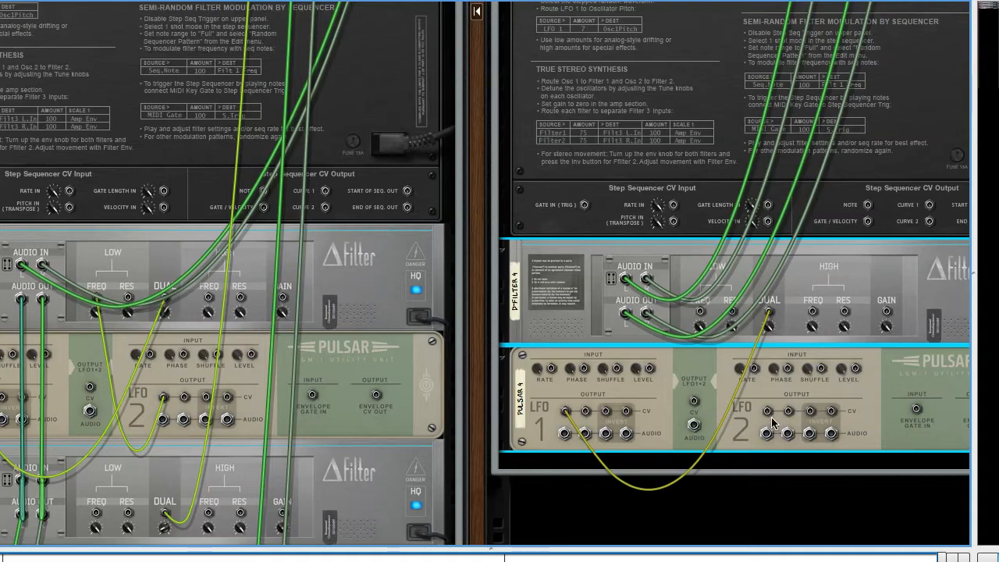
pyautogui.moveTo(768, 412); pyautogui.dragTo(700, 296)
pyautogui.press('Tab')
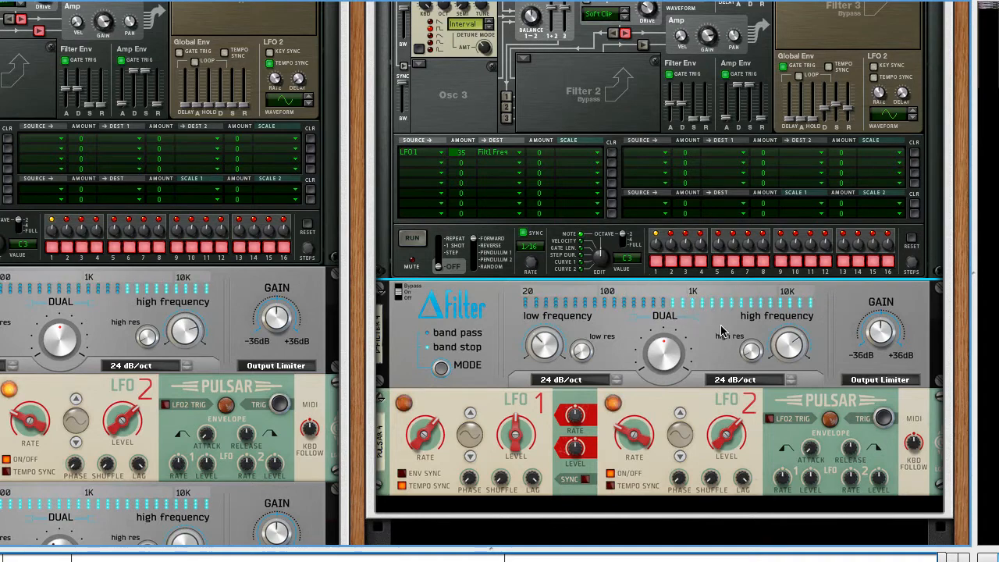
# Step: Inspect the cabling of the original patch's second ΔFilter on the rack's rear, and fold that device
pyautogui.scroll(-1, 707, 341)
pyautogui.scroll(-5, 706, 341)
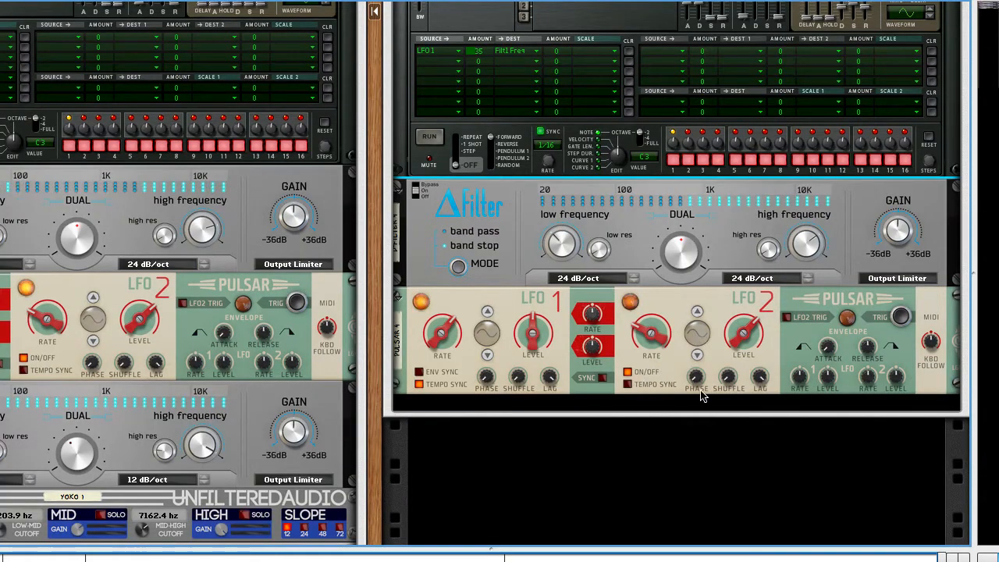
pyautogui.hscroll(-3, 646, 405)
pyautogui.hscroll(-2, 654, 405)
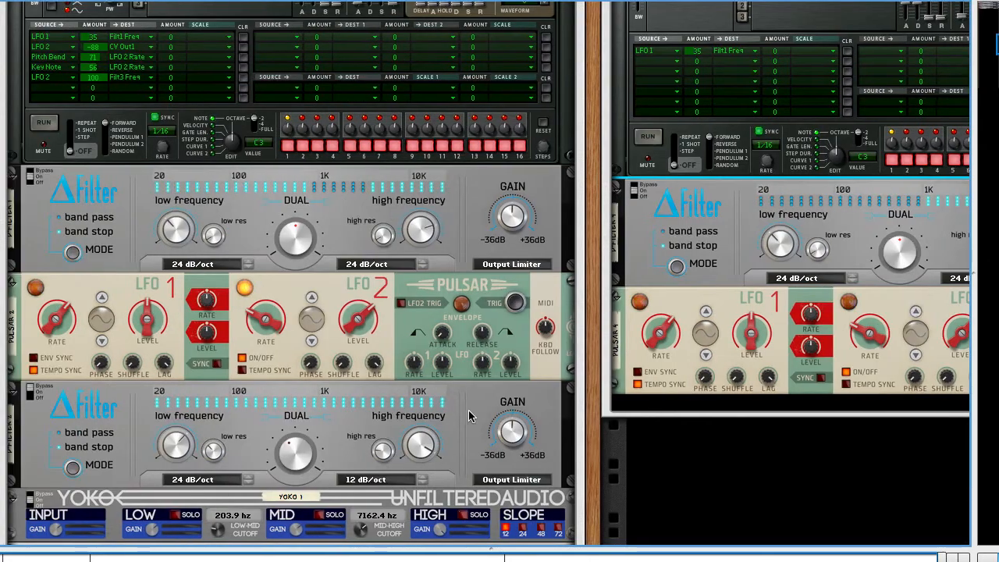
pyautogui.click(28, 397)
pyautogui.press('Tab')
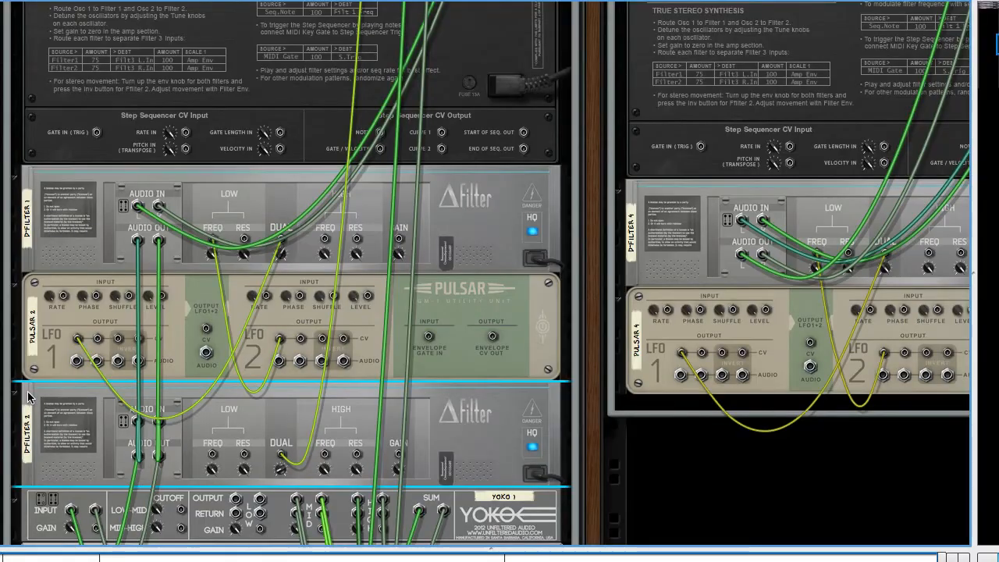
pyautogui.press('Tab')
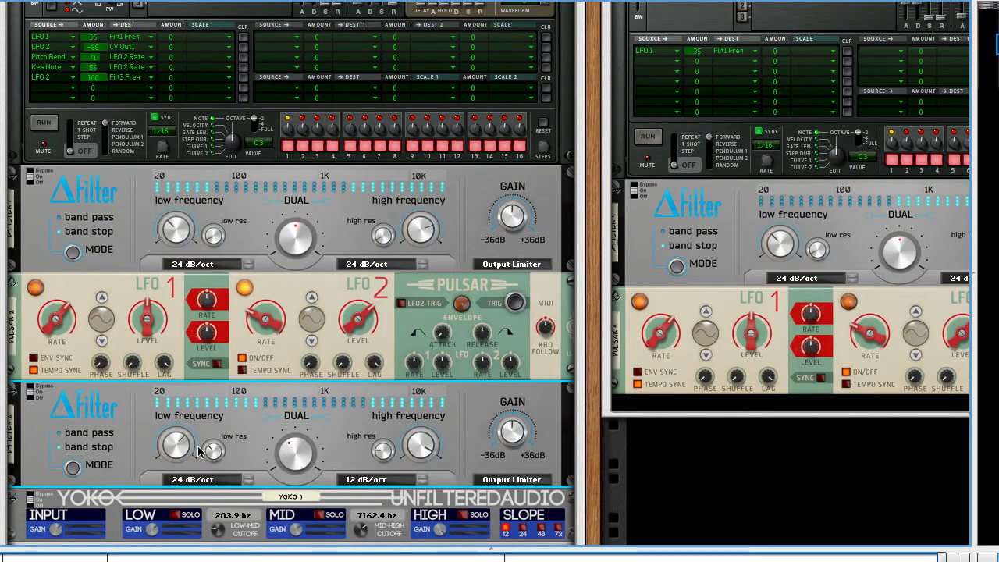
pyautogui.click(13, 388)
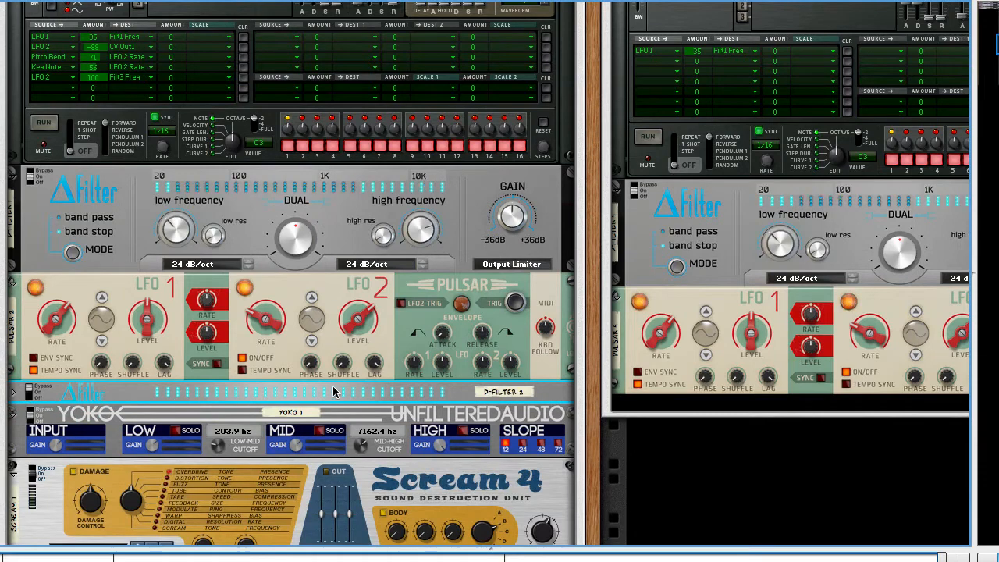
# Step: Add an Unfiltered Audio Yoko band splitter below the new Pulsar and check its automatic cabling on the rack's rear
pyautogui.hscroll(3, 250, 398)
pyautogui.rightClick(469, 404)
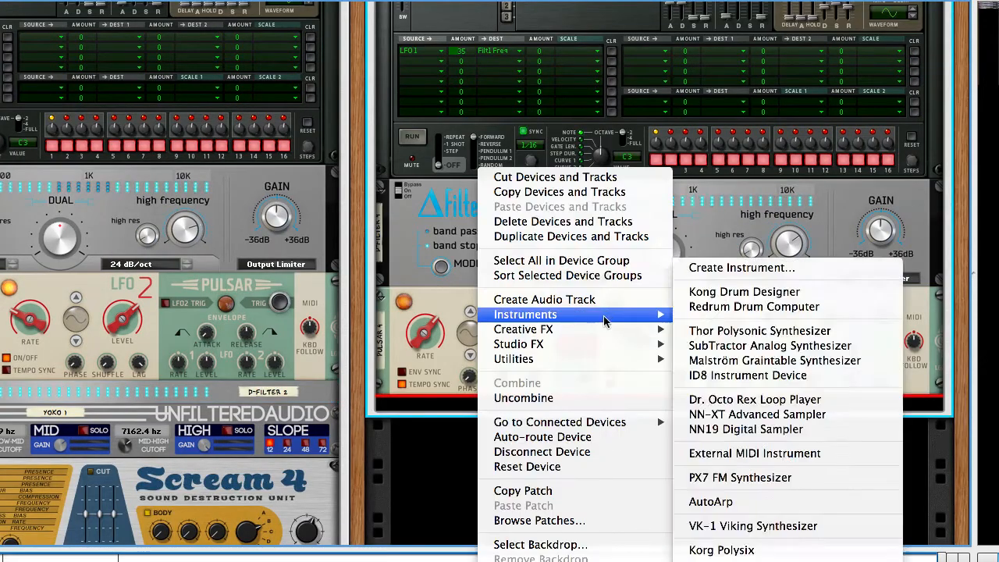
pyautogui.moveTo(598, 345)
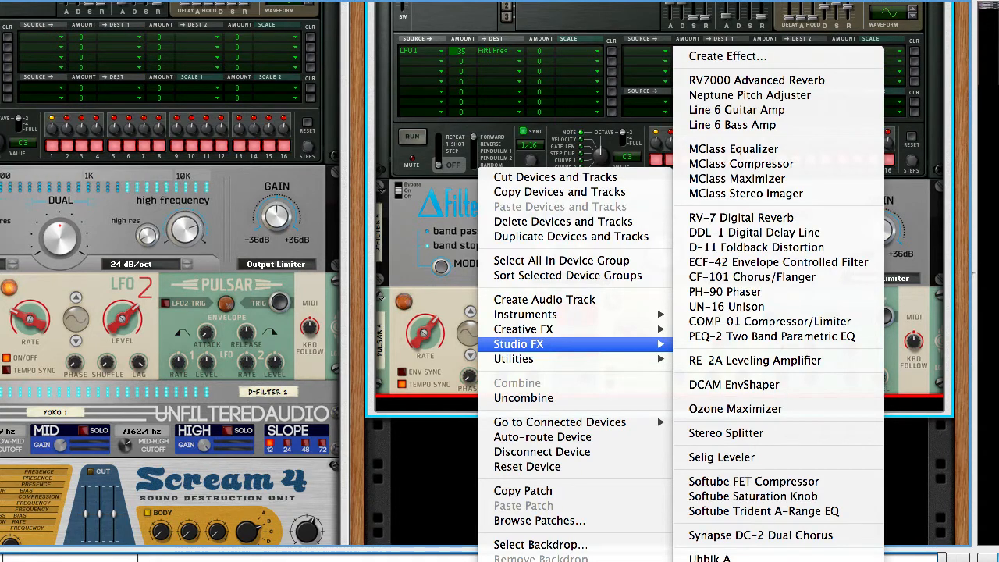
pyautogui.click(754, 559)
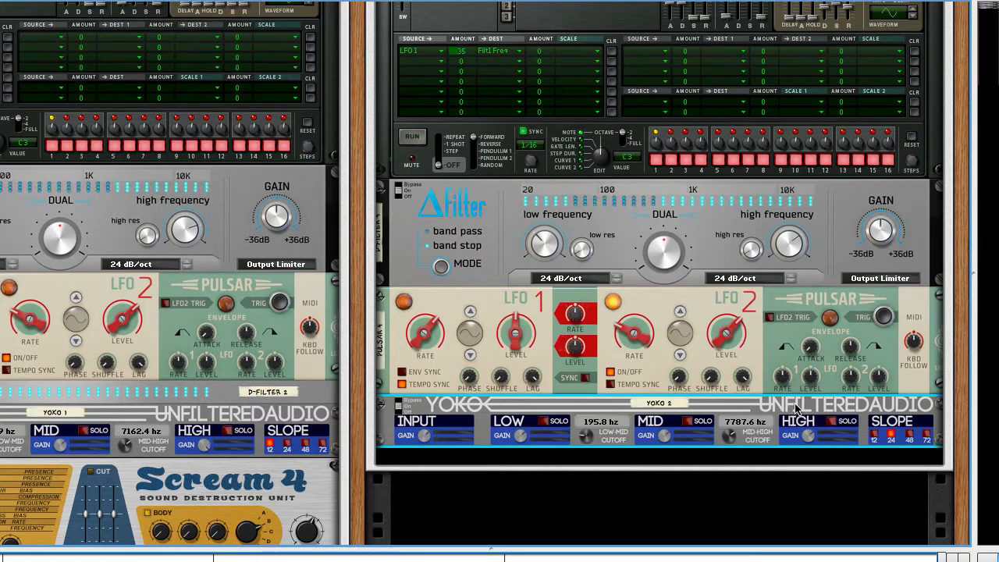
pyautogui.press('Tab')
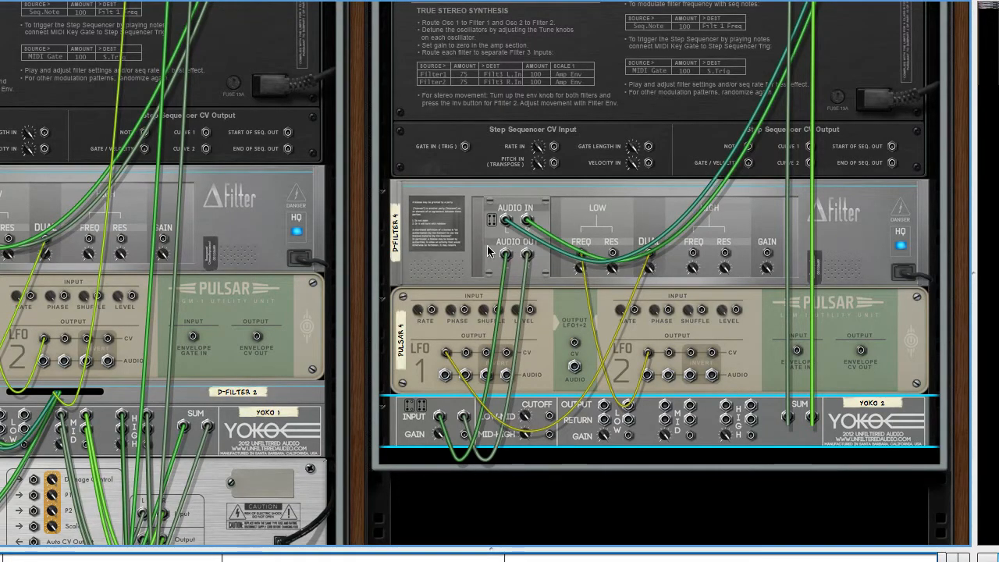
pyautogui.click(505, 269)
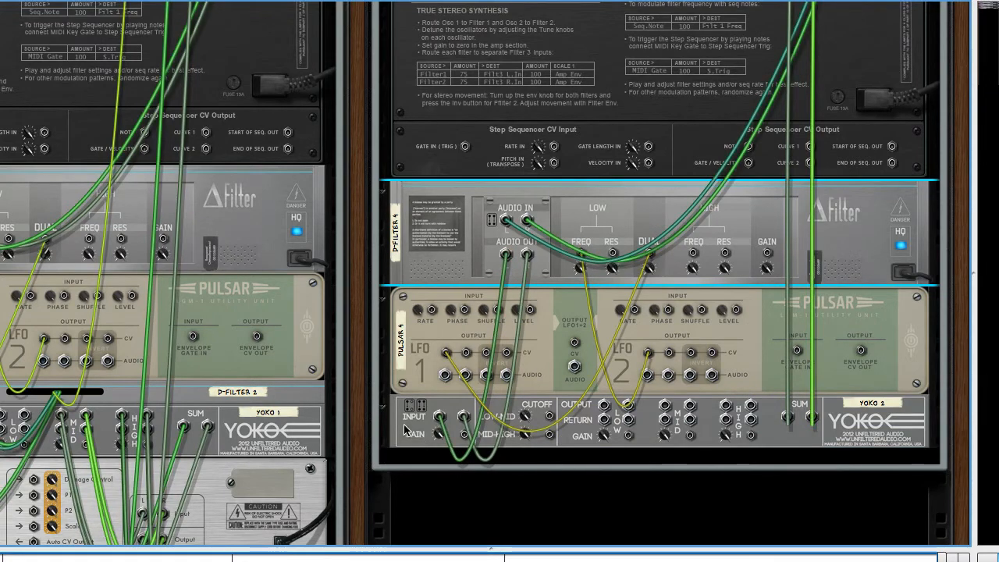
pyautogui.click(405, 428)
pyautogui.press('Tab')
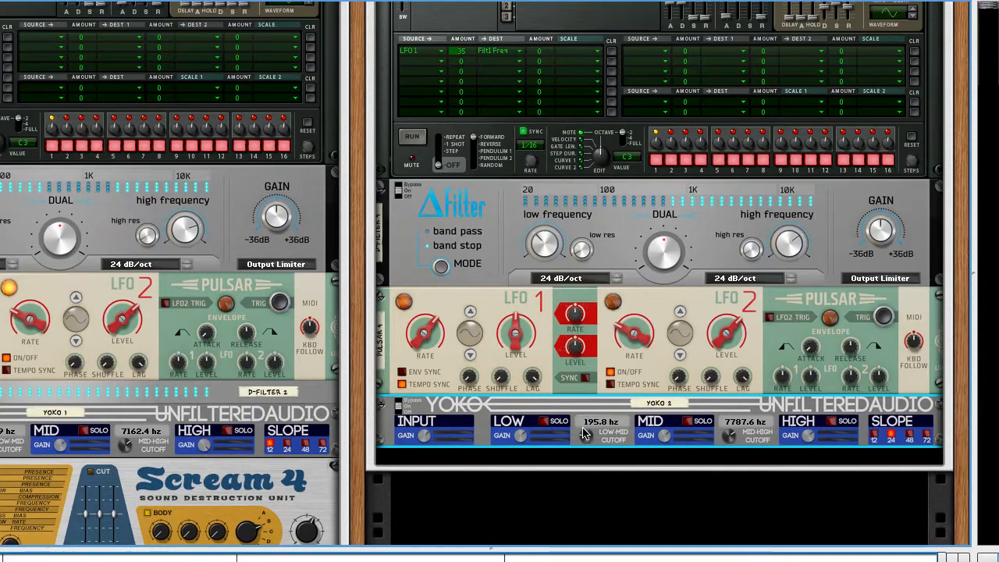
# Step: Set the new Yoko's slope to 12, its low-mid cutoff to 206.3 Hz and its mid-high cutoff to 7162.4 Hz
pyautogui.scroll(-3, 584, 430)
pyautogui.hscroll(-2, 625, 405)
pyautogui.scroll(-5, 625, 407)
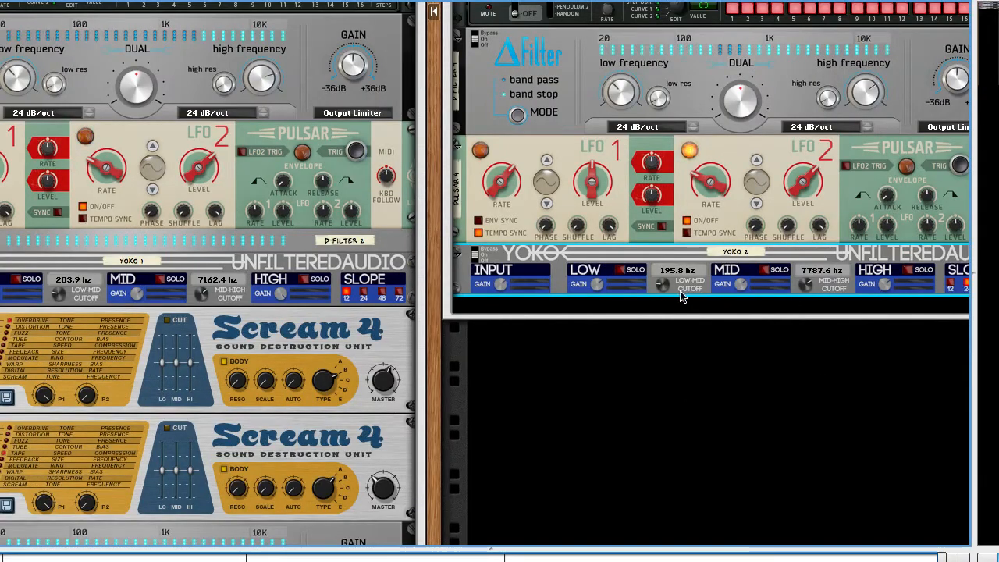
pyautogui.hscroll(2, 763, 286)
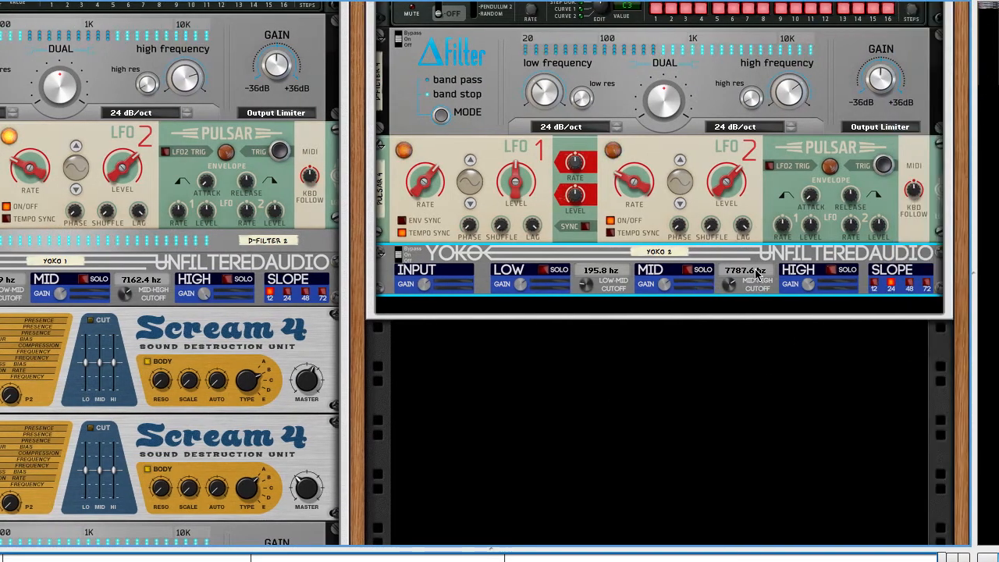
pyautogui.click(874, 283)
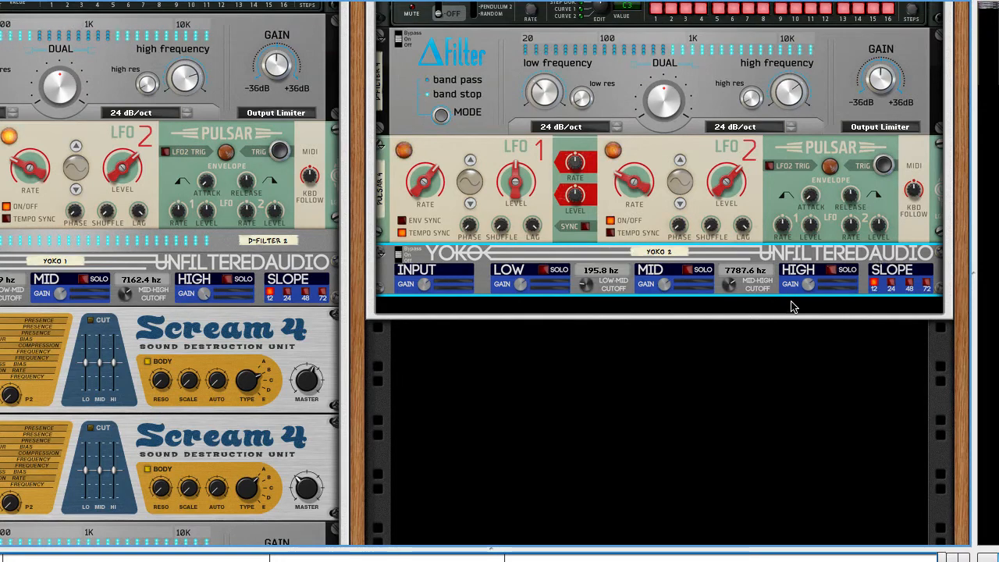
pyautogui.hscroll(-3, 793, 303)
pyautogui.hscroll(1, 809, 303)
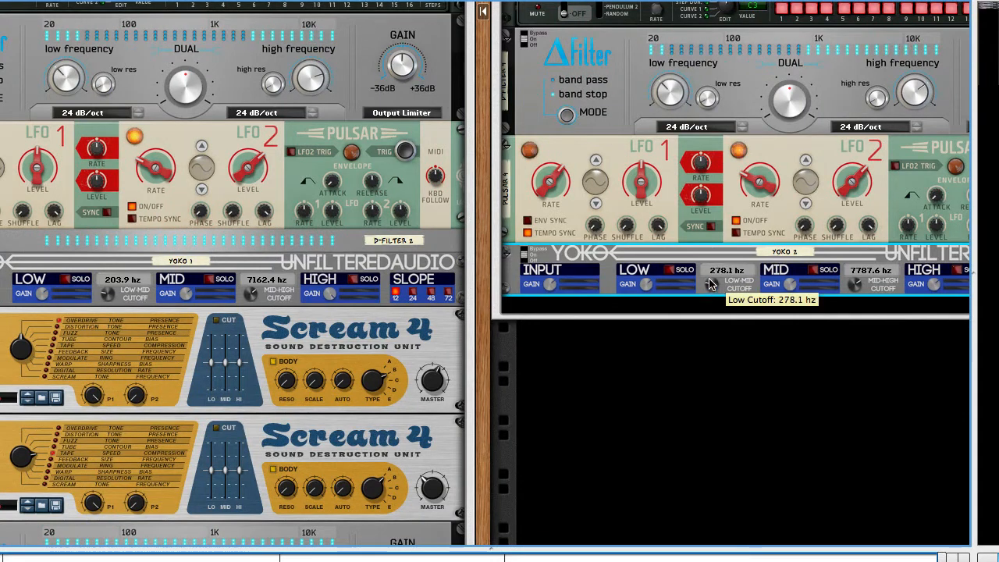
pyautogui.moveTo(710, 284); pyautogui.dragTo(711, 292)
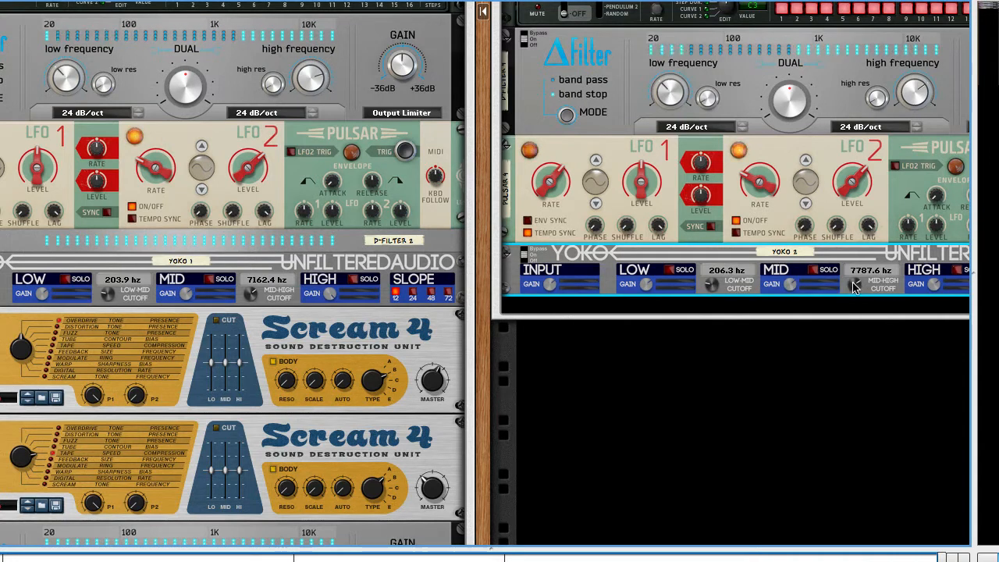
pyautogui.moveTo(855, 287); pyautogui.dragTo(855, 290)
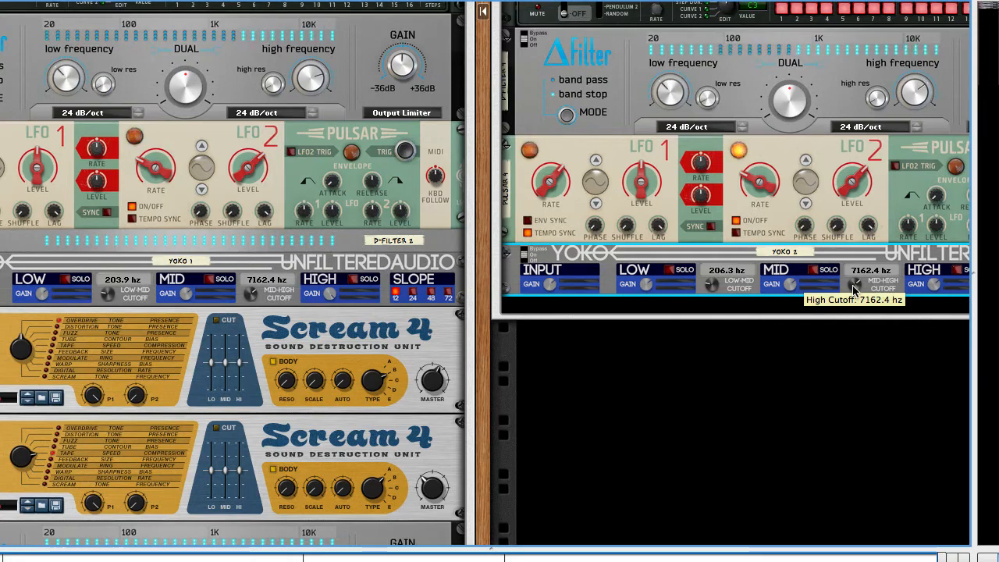
# Step: Add a Scream 4 distortion below the new Yoko without automatic cabling and duplicate it
pyautogui.rightClick(800, 307)
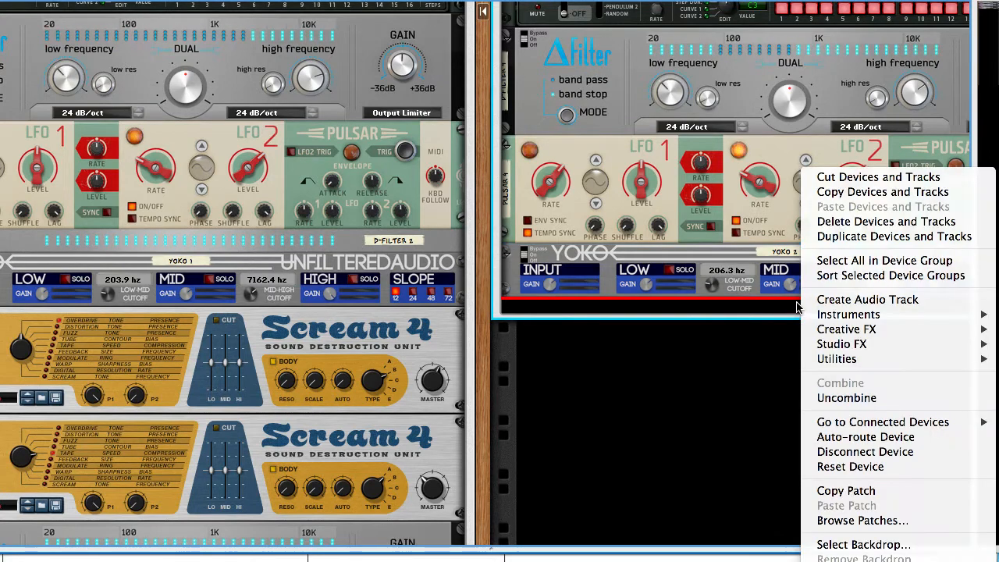
pyautogui.moveTo(829, 329)
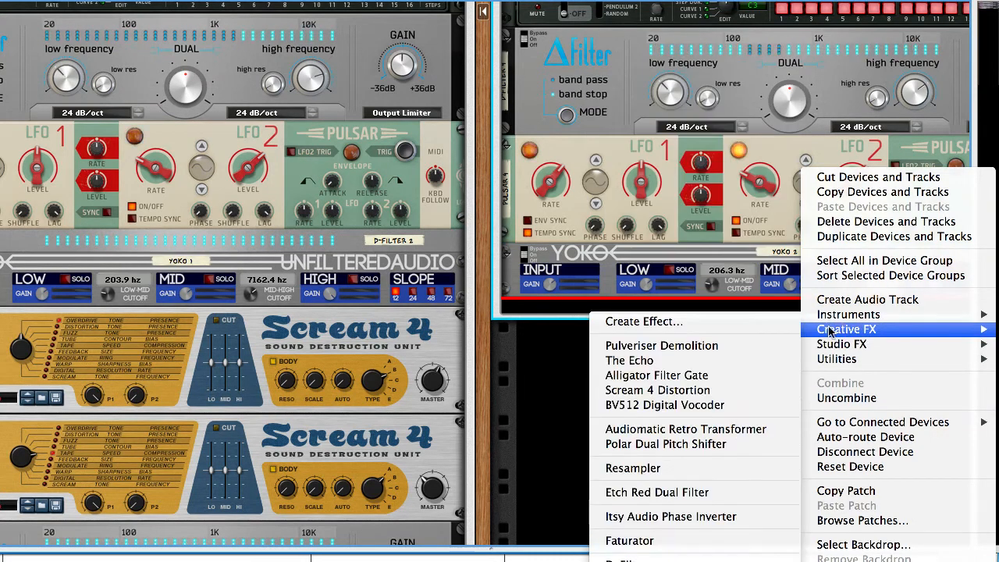
pyautogui.click(707, 395)
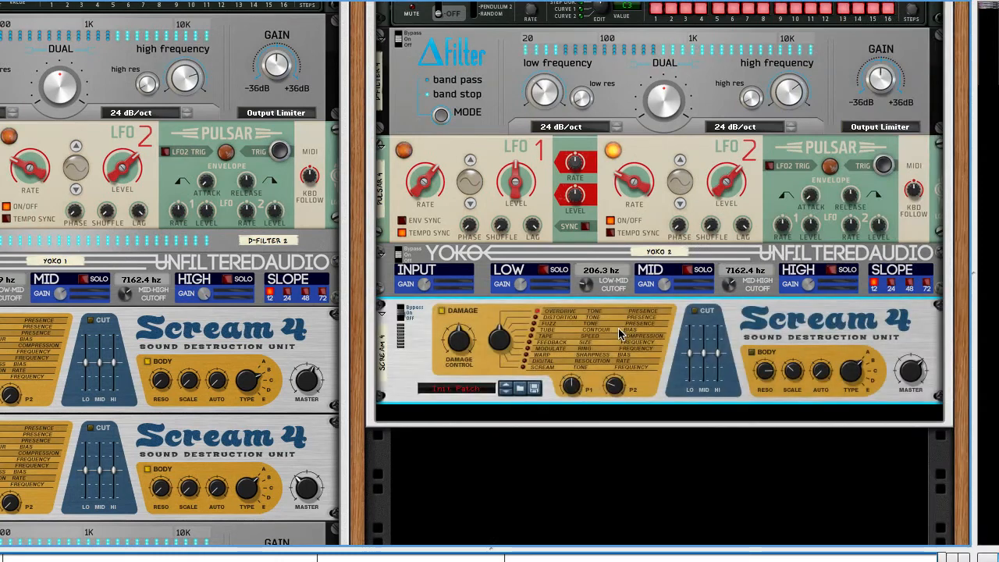
pyautogui.hotkey('ctrl', 'd')
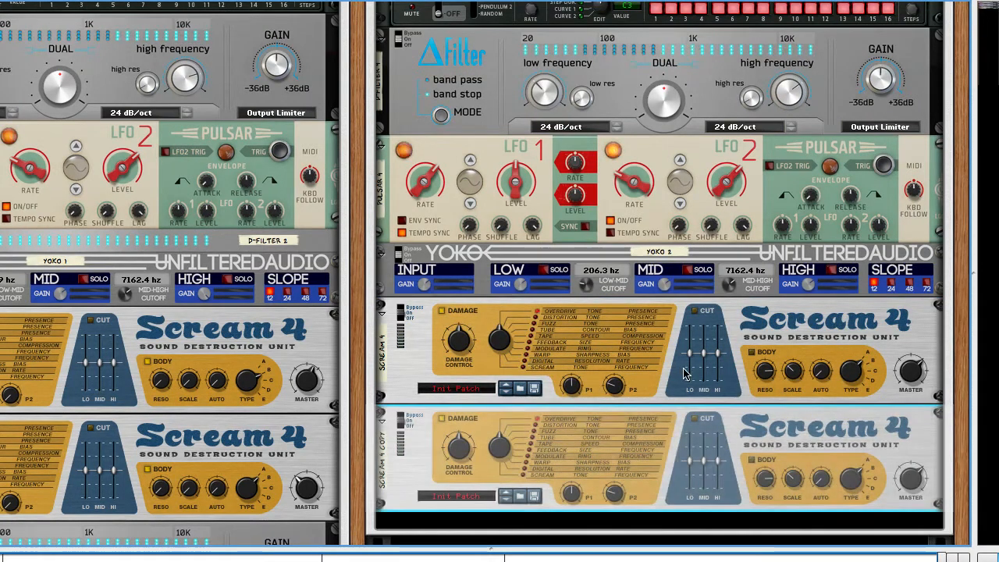
# Step: On the first new Scream 4, raise Parameter 1 to maximum and set Parameter 2 to 0
pyautogui.hscroll(-3, 684, 374)
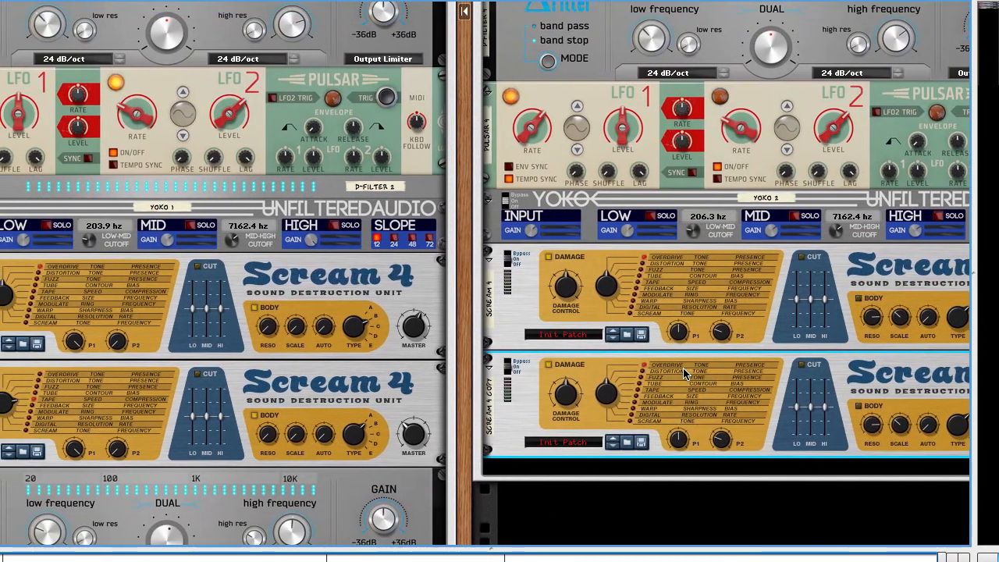
pyautogui.hscroll(-1, 684, 373)
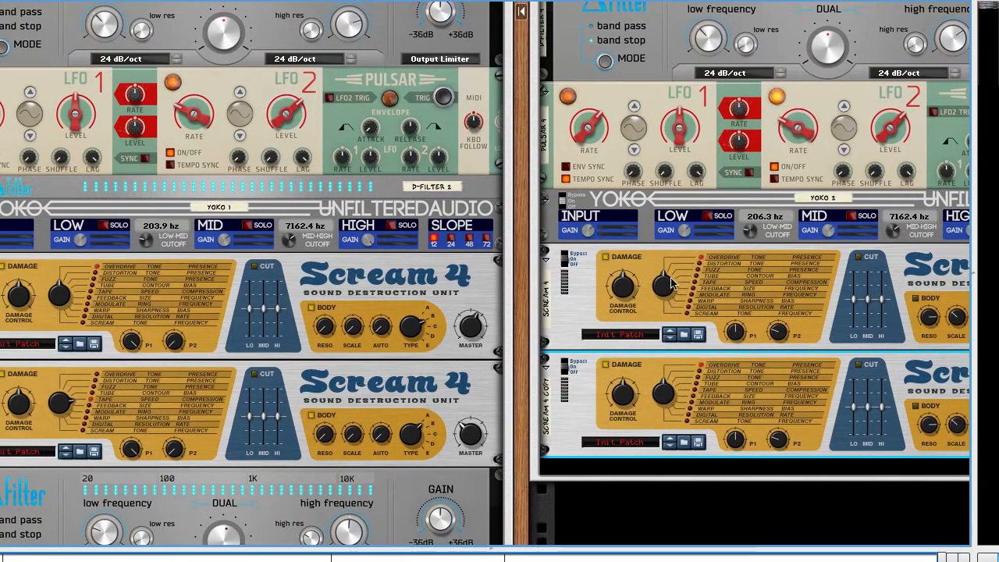
pyautogui.click(730, 297)
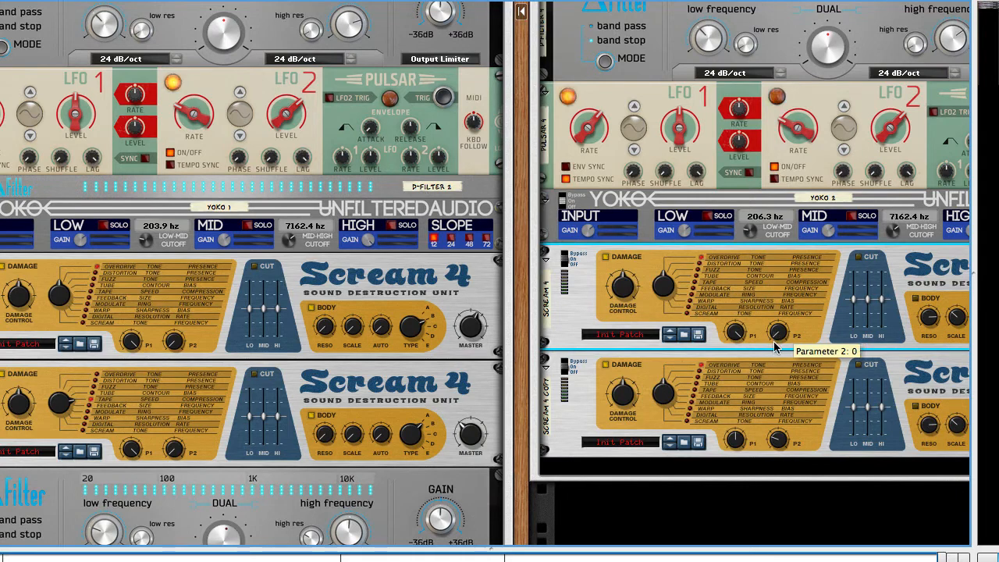
# Step: Set the duplicated Scream 4 to Tape damage, with Parameter 1 at 127 and Parameter 2 at 0
pyautogui.click(659, 373)
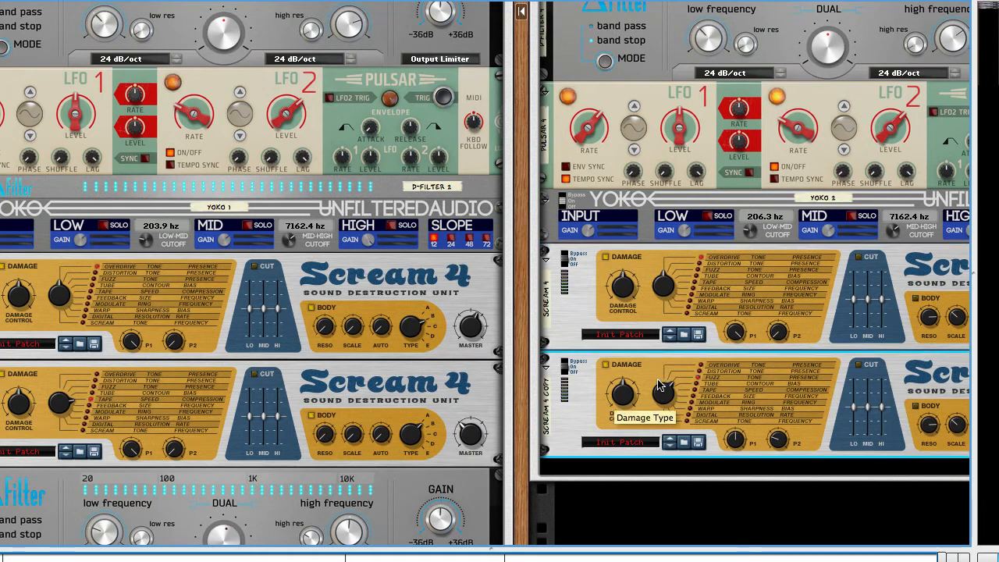
pyautogui.moveTo(736, 439); pyautogui.dragTo(735, 408)
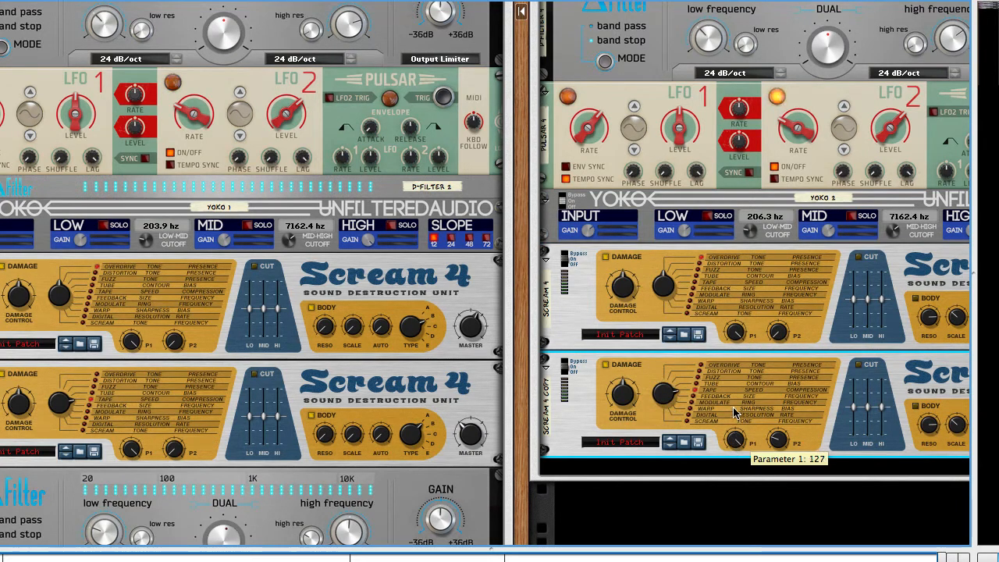
pyautogui.moveTo(773, 441); pyautogui.dragTo(772, 477)
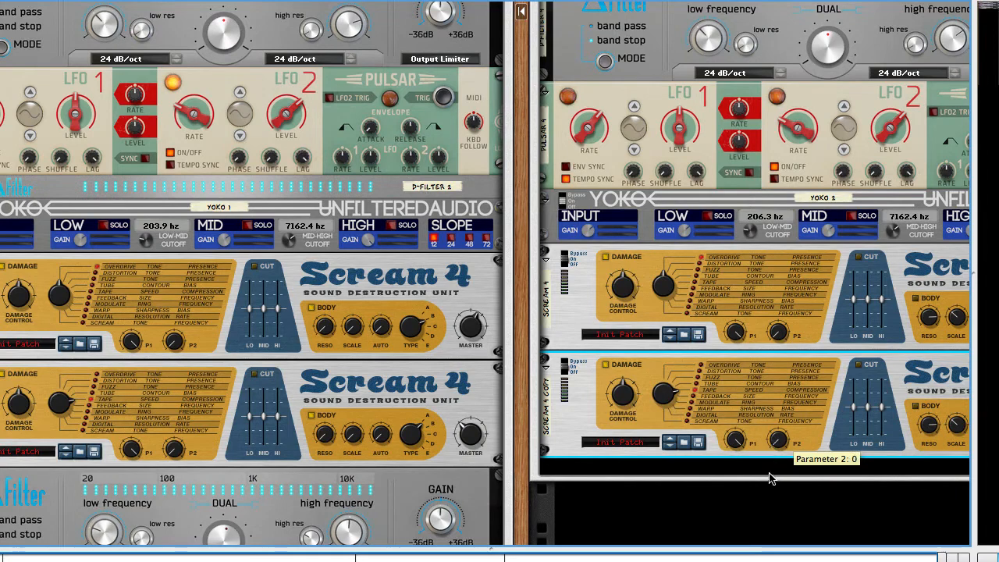
# Step: Turn on the Body section of both new Scream 4 units and match their Body knobs to the original units
pyautogui.hscroll(3, 757, 296)
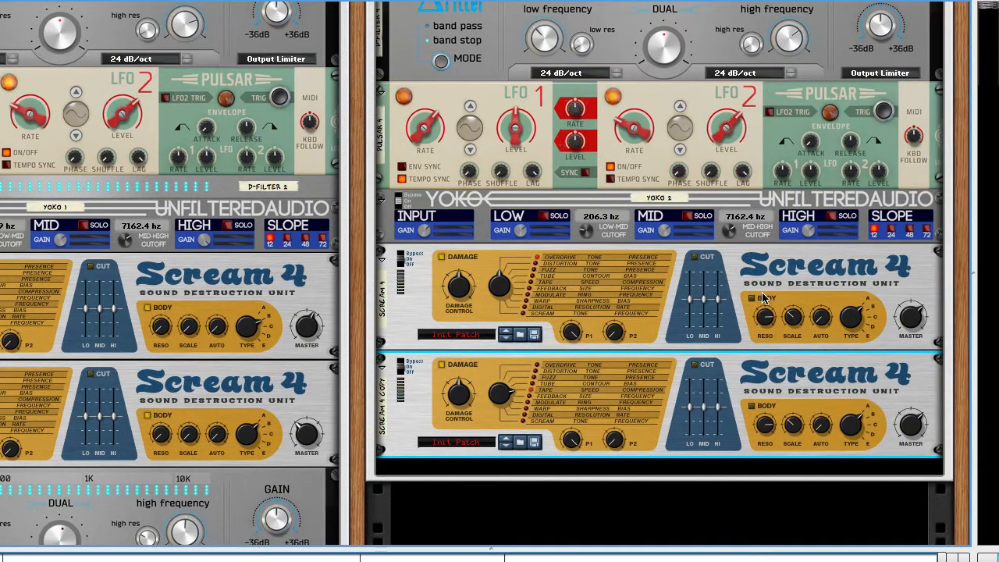
pyautogui.click(754, 298)
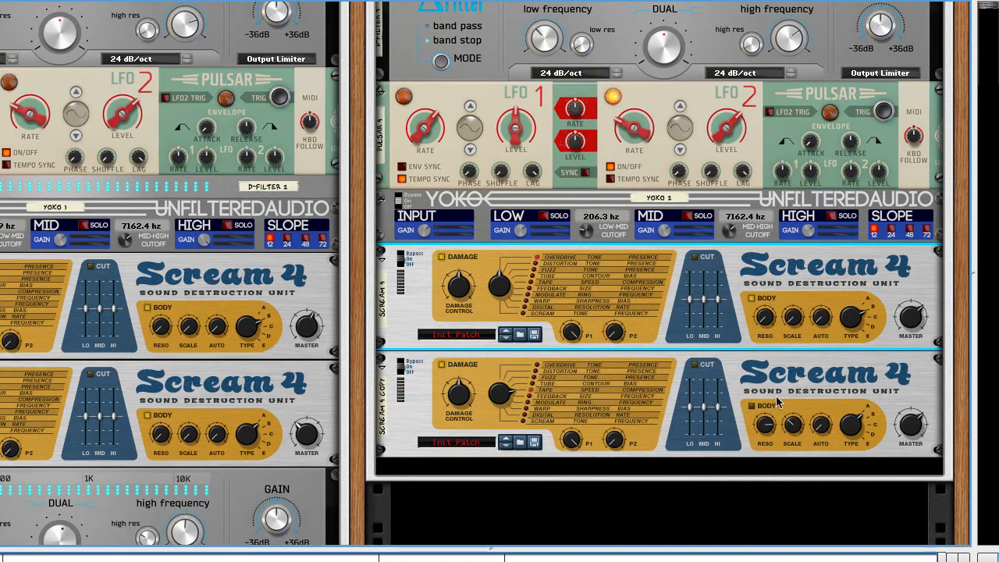
pyautogui.click(751, 409)
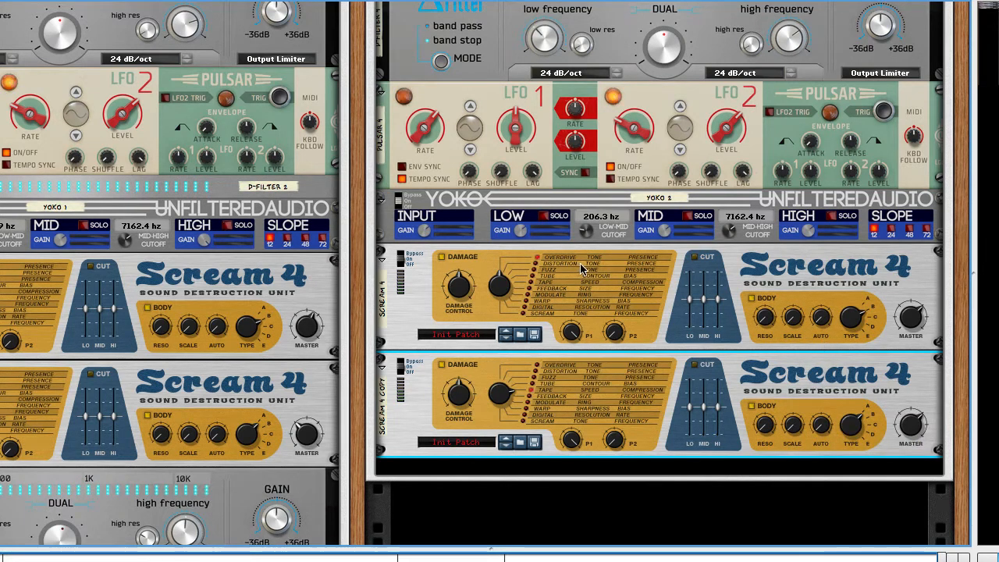
pyautogui.press('Tab')
pyautogui.press('Tab')
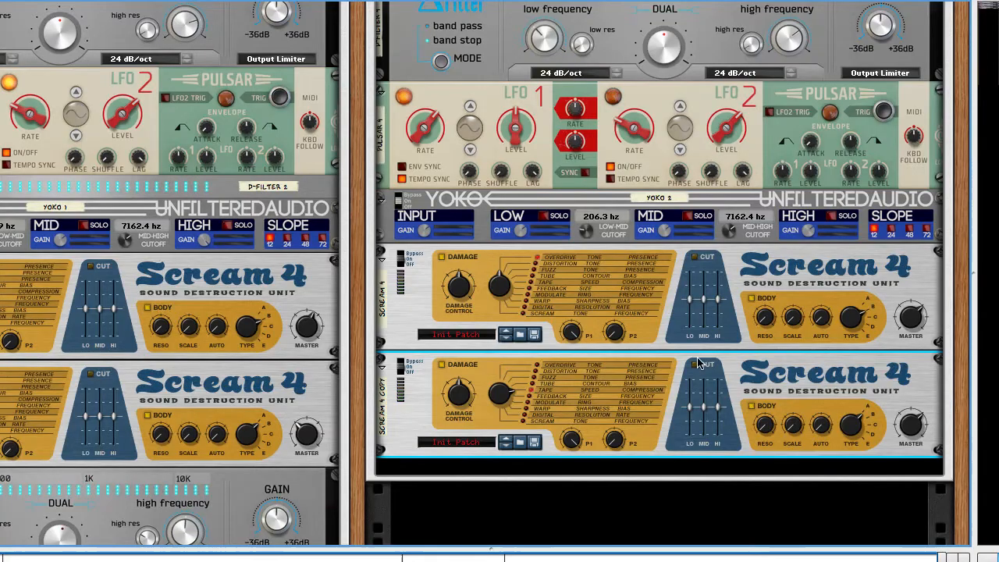
# Step: Set the first new Scream 4's master level to 75 and lower the duplicate's master level to match the original
pyautogui.click(302, 277)
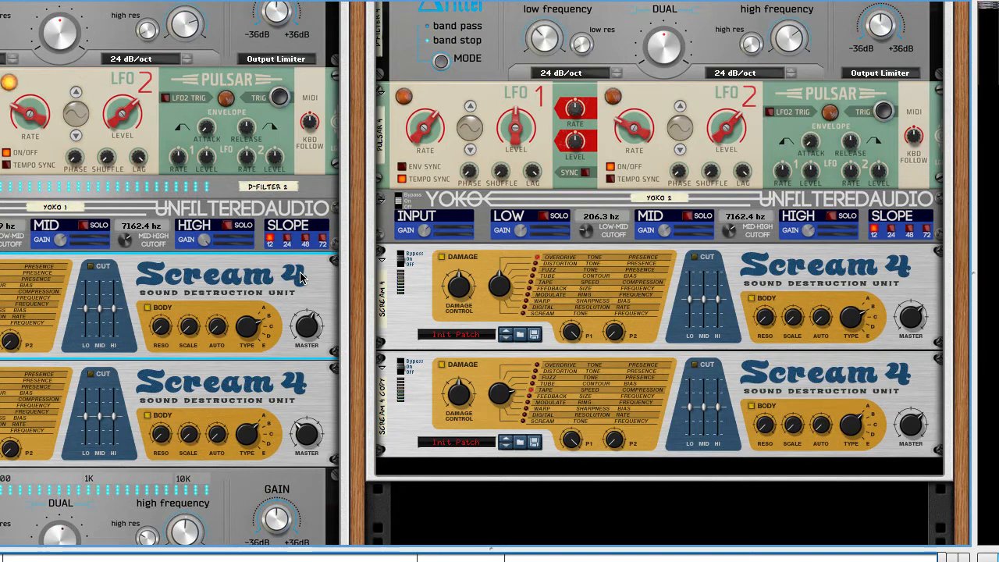
pyautogui.moveTo(307, 328)
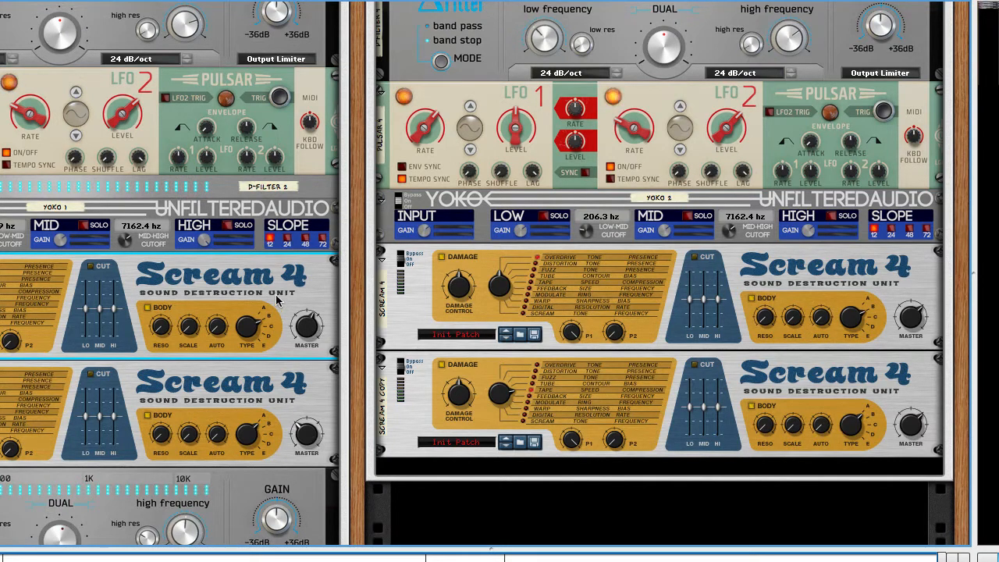
pyautogui.rightClick(299, 277)
pyautogui.click(365, 268)
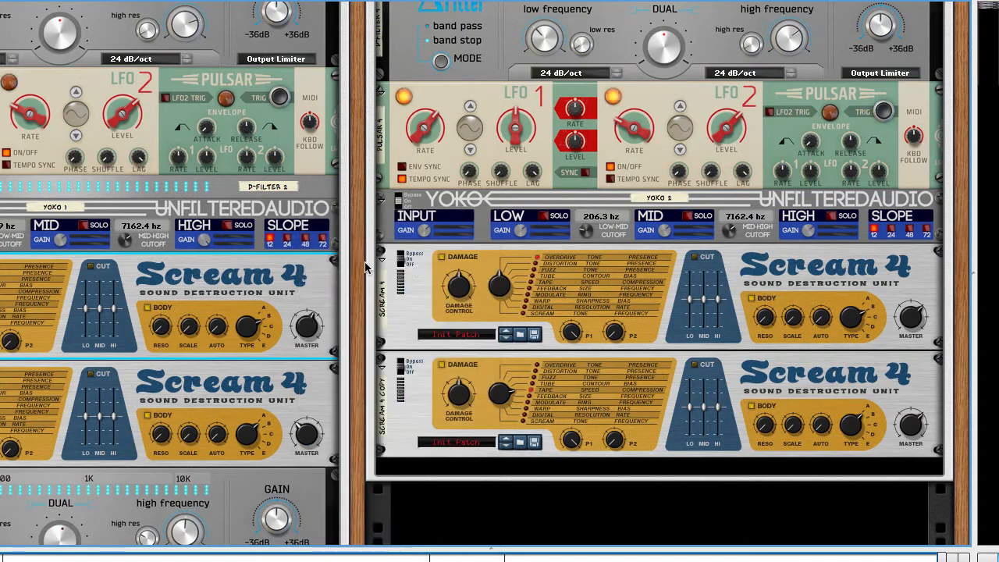
pyautogui.click(404, 302)
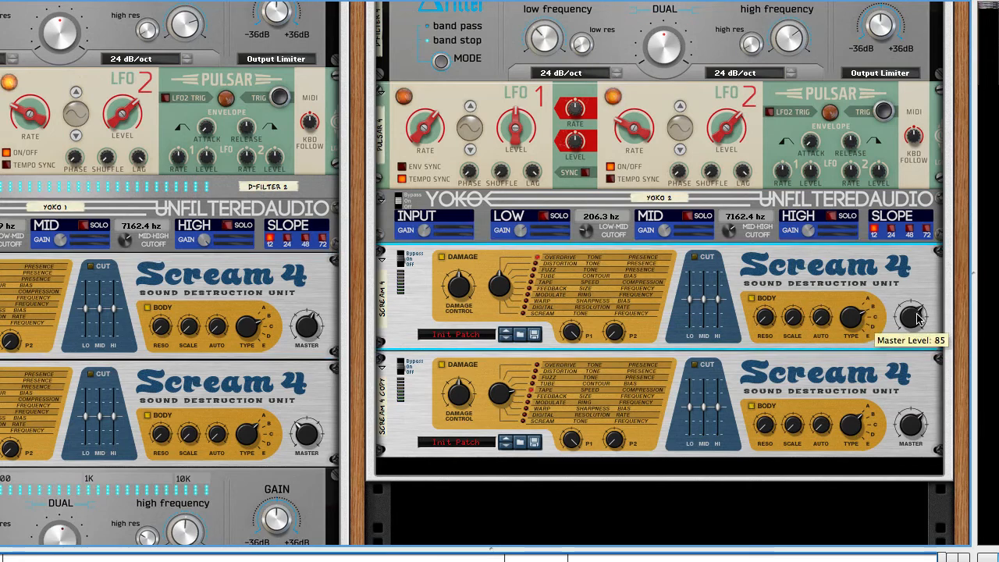
pyautogui.moveTo(918, 316); pyautogui.dragTo(913, 337)
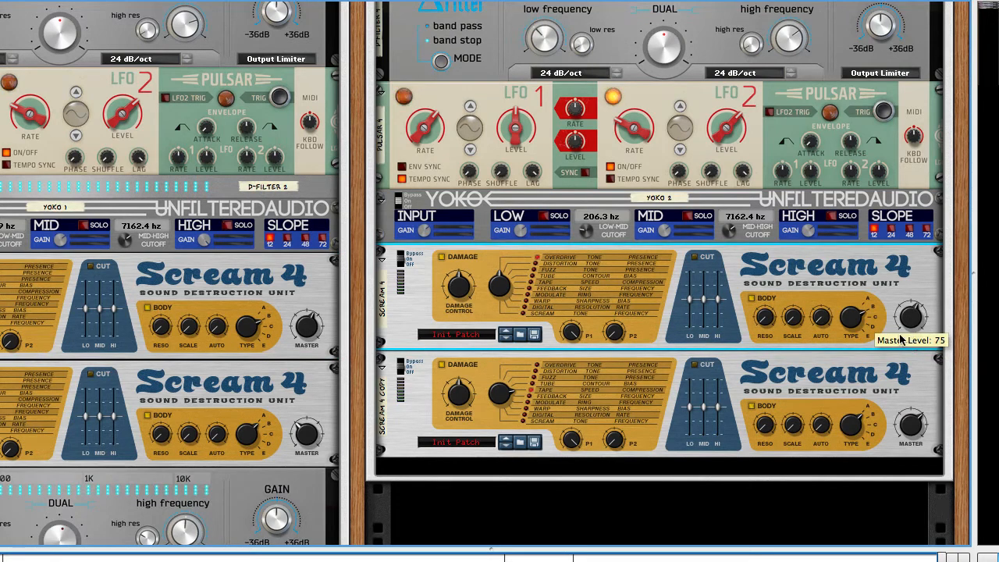
pyautogui.click(316, 437)
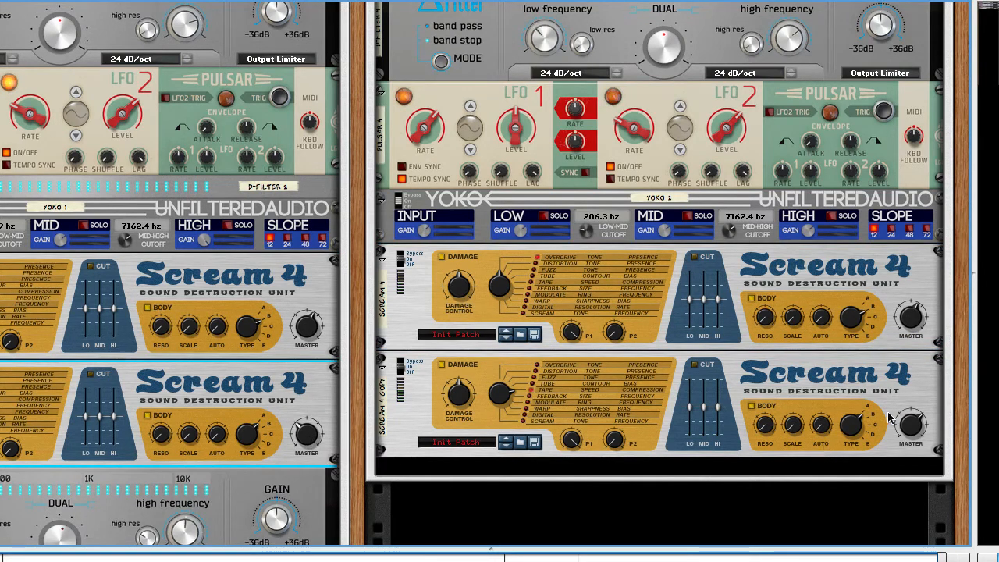
pyautogui.moveTo(911, 422); pyautogui.dragTo(914, 489)
# Step: Route Yoko 2's MID band output through the first new Scream 4 and back into the MID return
pyautogui.click(873, 339)
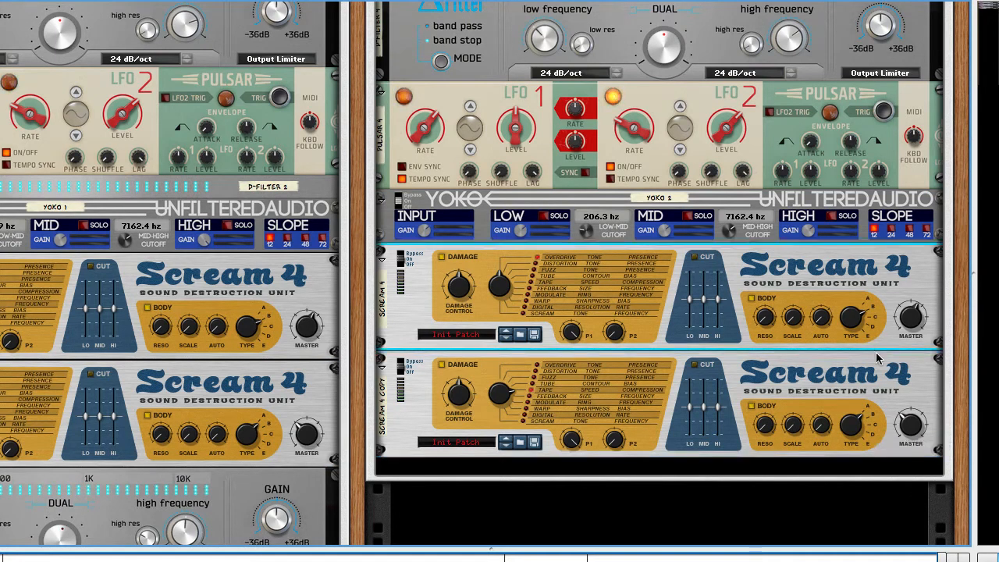
pyautogui.click(875, 373)
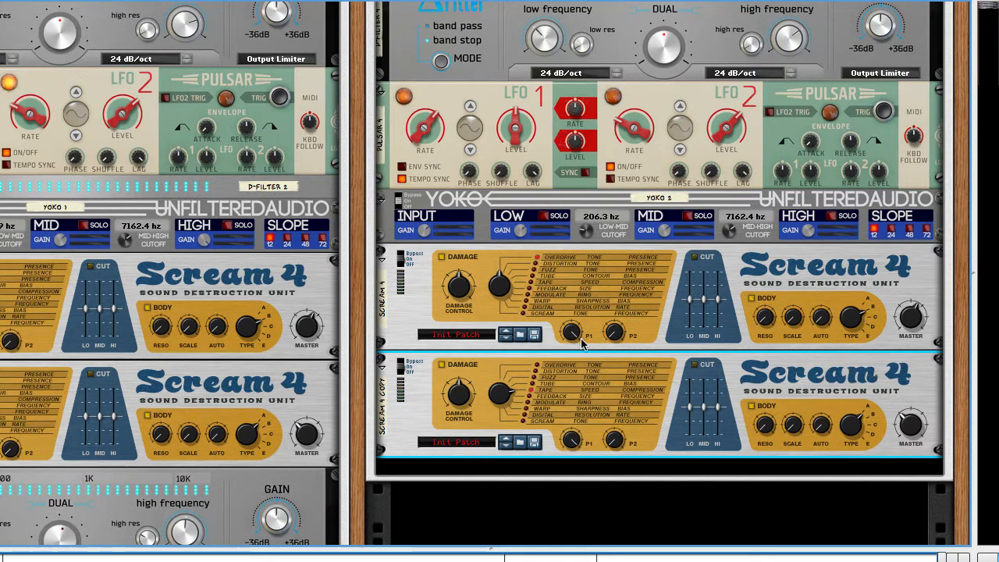
pyautogui.click(872, 254)
pyautogui.press('Tab')
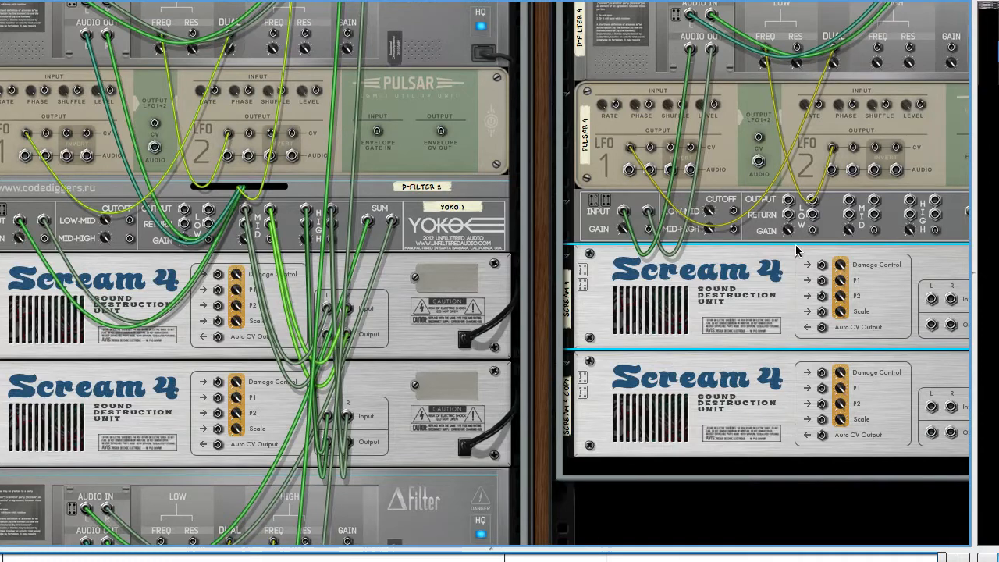
pyautogui.hscroll(2, 798, 250)
pyautogui.click(161, 211)
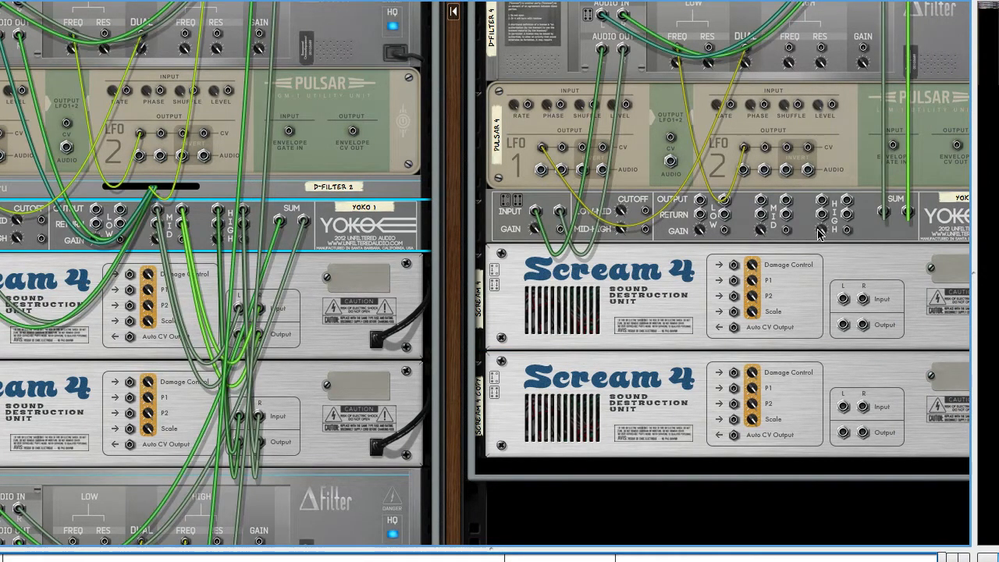
pyautogui.hscroll(2, 820, 235)
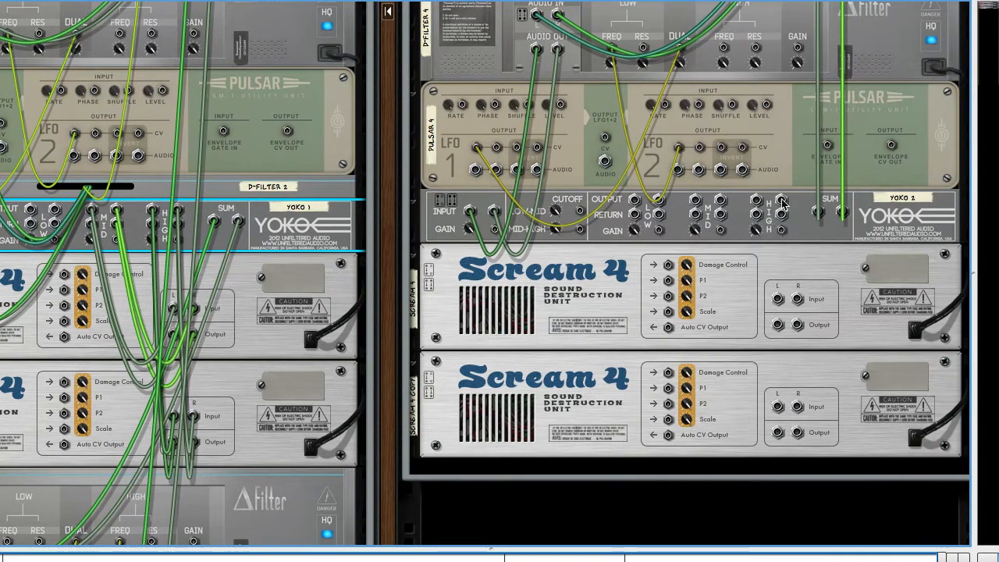
pyautogui.moveTo(694, 203)
pyautogui.mouseDown()
pyautogui.moveTo(733, 328)
pyautogui.moveTo(617, 97)
pyautogui.moveTo(871, 300)
pyautogui.moveTo(773, 283)
pyautogui.moveTo(778, 300)
pyautogui.moveTo(623, 397)
pyautogui.moveTo(864, 129)
pyautogui.moveTo(898, 390)
pyautogui.moveTo(725, 258)
pyautogui.moveTo(697, 217)
pyautogui.mouseUp()
pyautogui.press('Tab')
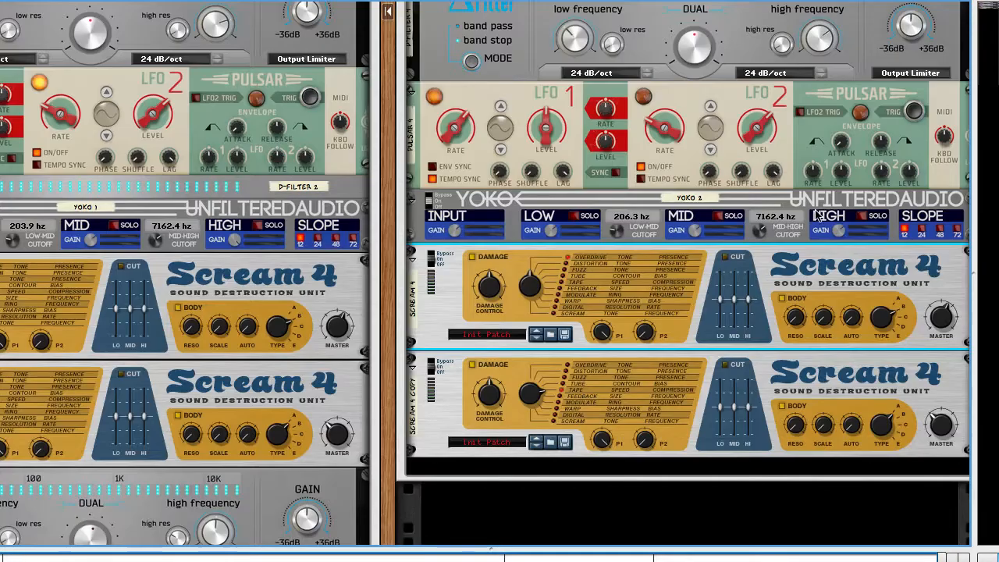
# Step: Route Yoko 2's HIGH band through the duplicated Scream 4 and back to its return, and hide the cables
pyautogui.press('Tab')
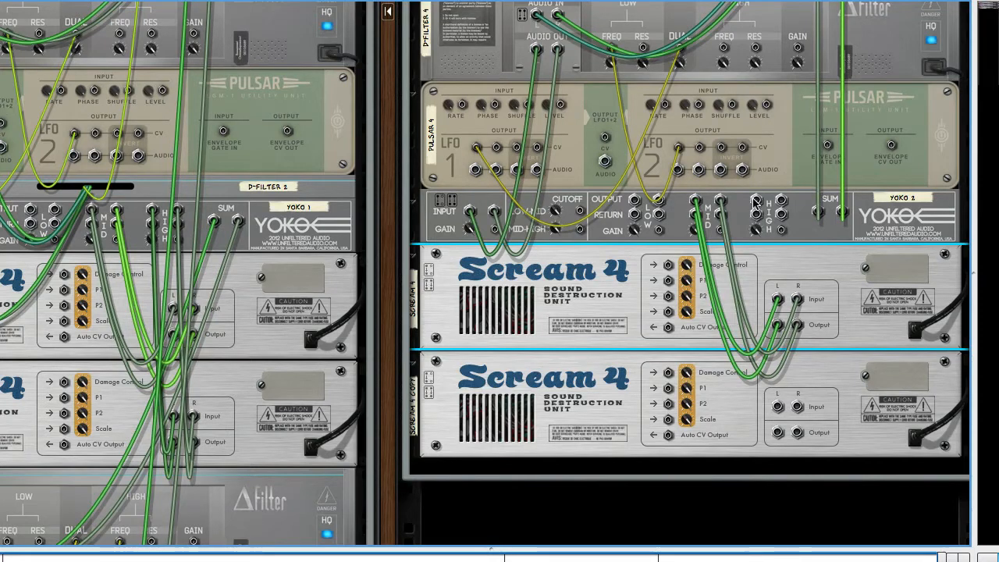
pyautogui.moveTo(755, 201)
pyautogui.mouseDown()
pyautogui.moveTo(745, 474)
pyautogui.moveTo(776, 408)
pyautogui.moveTo(779, 434)
pyautogui.moveTo(718, 236)
pyautogui.moveTo(758, 219)
pyautogui.mouseUp()
pyautogui.press('l')
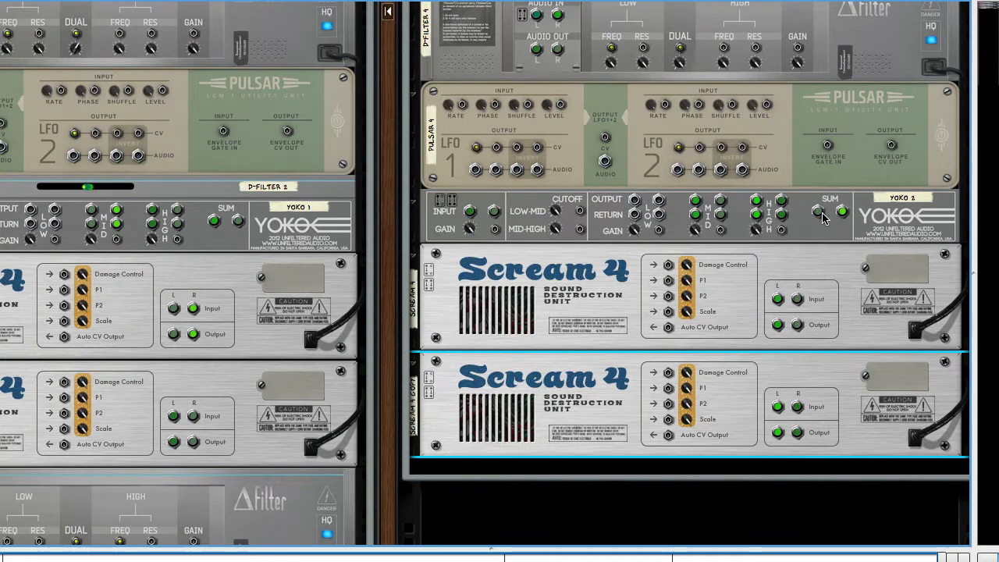
pyautogui.moveTo(820, 211)
pyautogui.mouseDown()
pyautogui.moveTo(785, 234)
pyautogui.moveTo(821, 213)
pyautogui.mouseUp()
pyautogui.press('Tab')
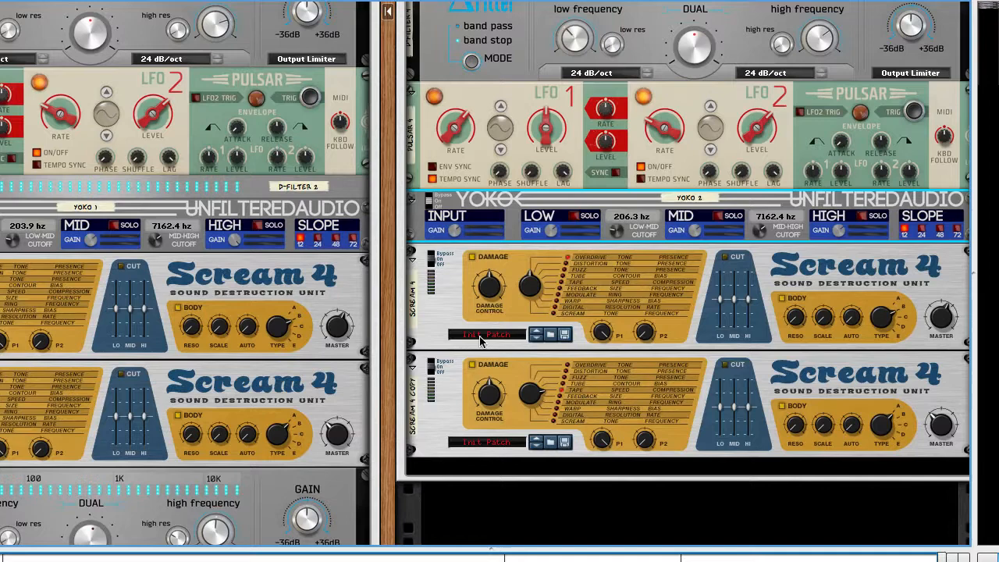
# Step: Collapse both new Scream 4 units and set the insertion point beneath them in the combinator
pyautogui.click(411, 253)
pyautogui.click(382, 278)
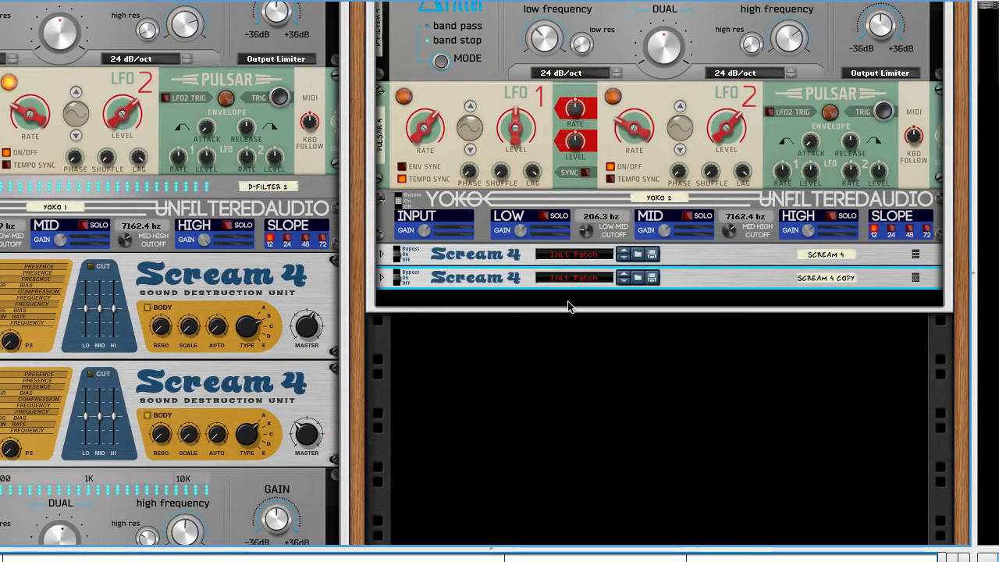
pyautogui.click(581, 306)
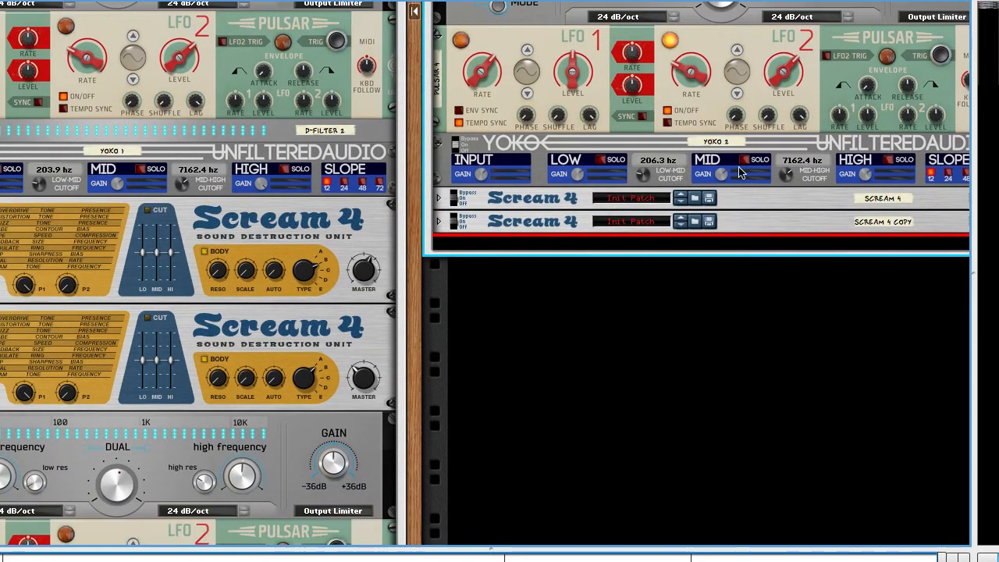
# Step: Collapse the original patch's D-Filter 3 and Pulsar 1 units
pyautogui.press('Tab')
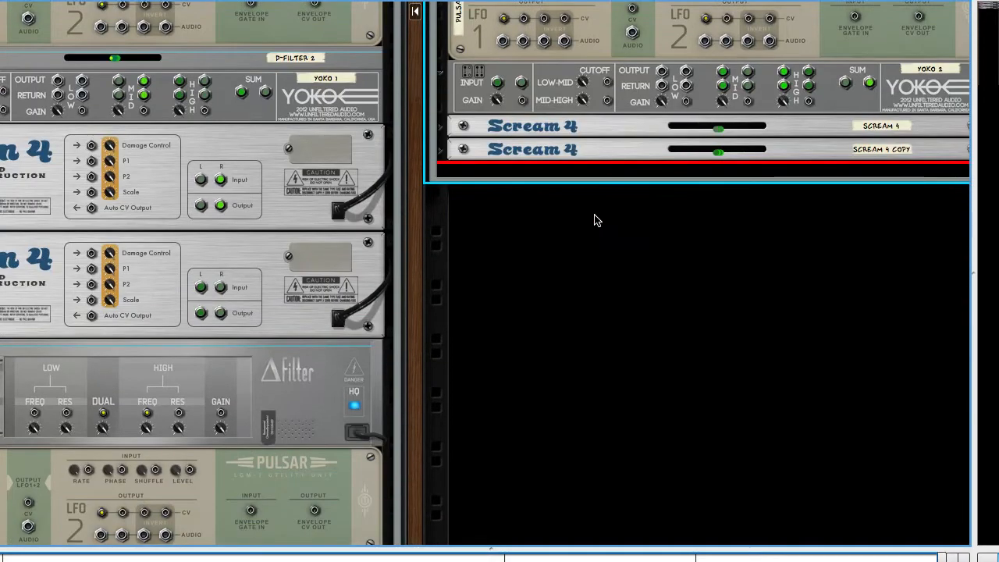
pyautogui.press('Tab')
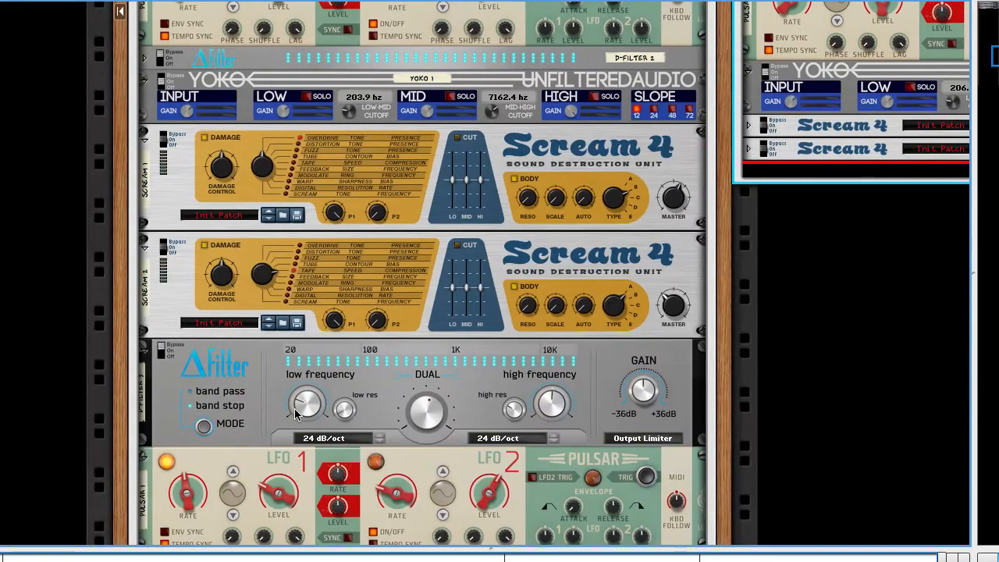
pyautogui.click(145, 351)
pyautogui.click(145, 377)
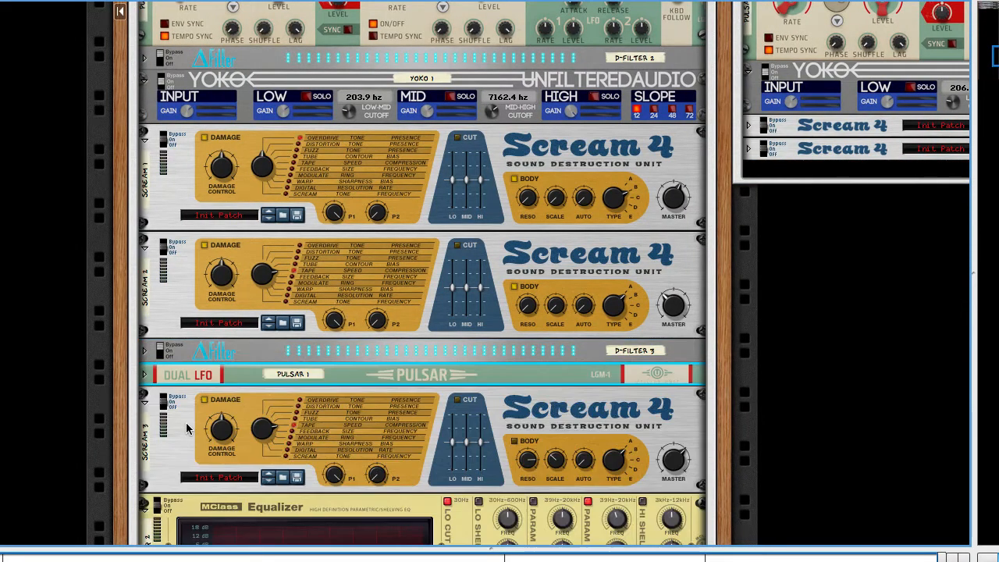
# Step: Check the rear connections of Scream 3 in the original patch and collapse that unit
pyautogui.scroll(-3, 421, 312)
pyautogui.press('Tab')
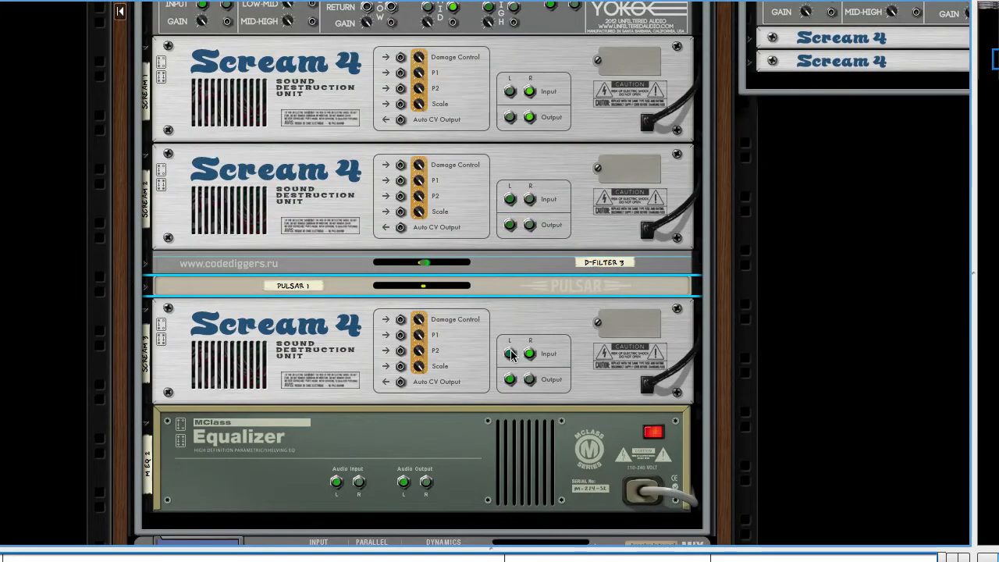
pyautogui.moveTo(512, 355)
pyautogui.mouseDown()
pyautogui.moveTo(499, 361)
pyautogui.moveTo(508, 356)
pyautogui.mouseUp()
pyautogui.click(199, 419)
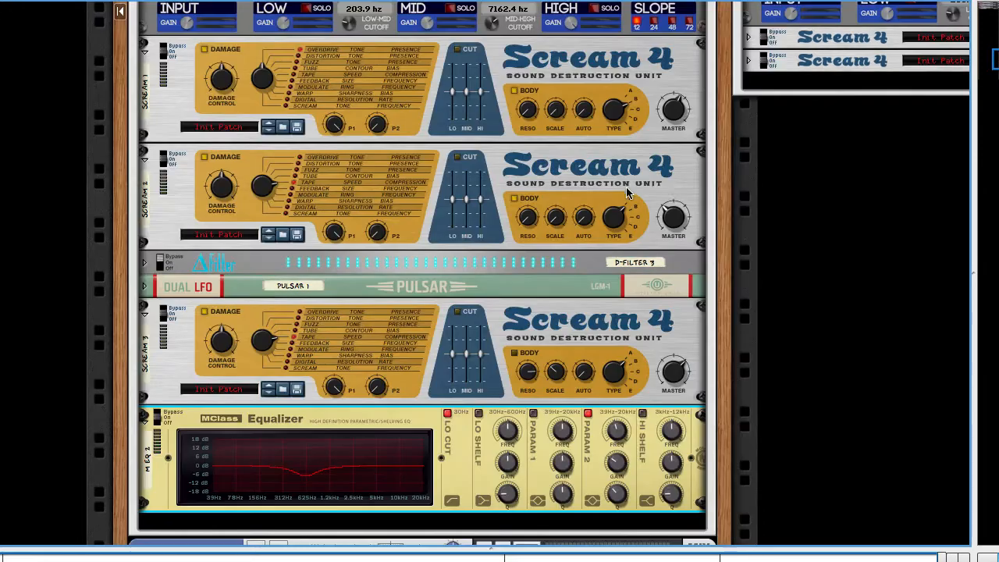
pyautogui.press('Tab')
pyautogui.click(222, 254)
pyautogui.click(204, 289)
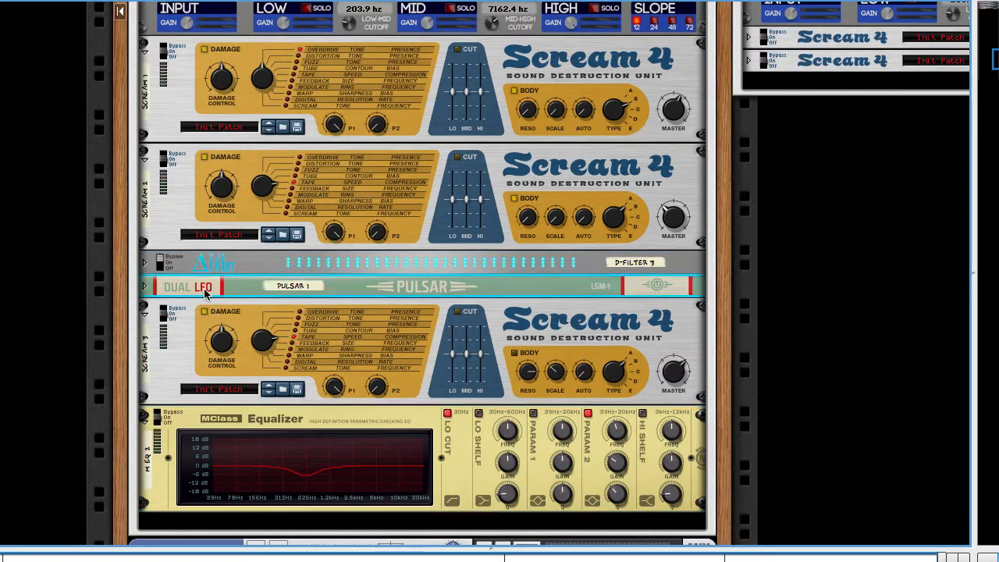
pyautogui.click(185, 322)
pyautogui.click(143, 314)
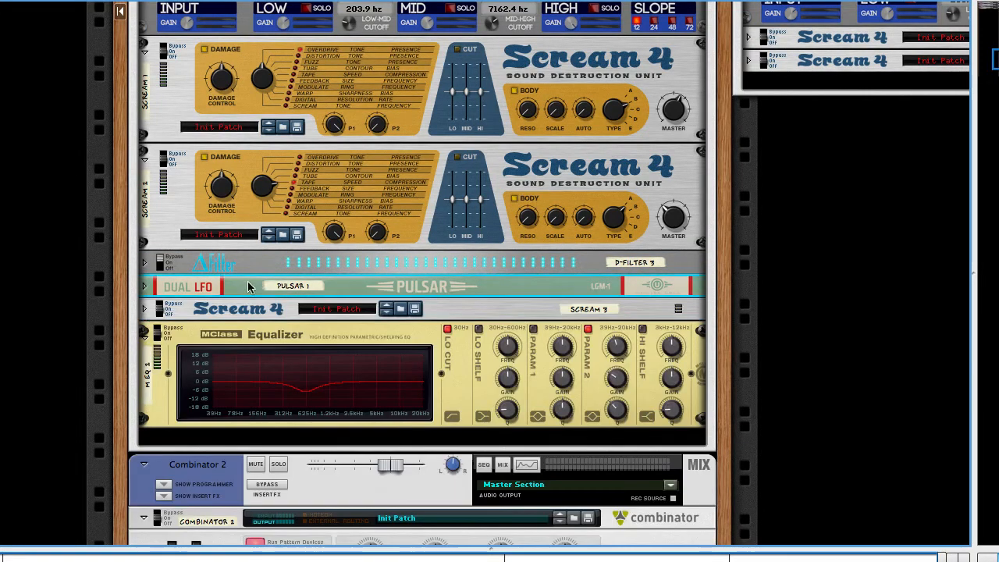
# Step: Add an MClass Equalizer below the duplicated Scream 4 in the new combinator
pyautogui.hscroll(3, 422, 317)
pyautogui.scroll(1, 516, 232)
pyautogui.rightClick(575, 164)
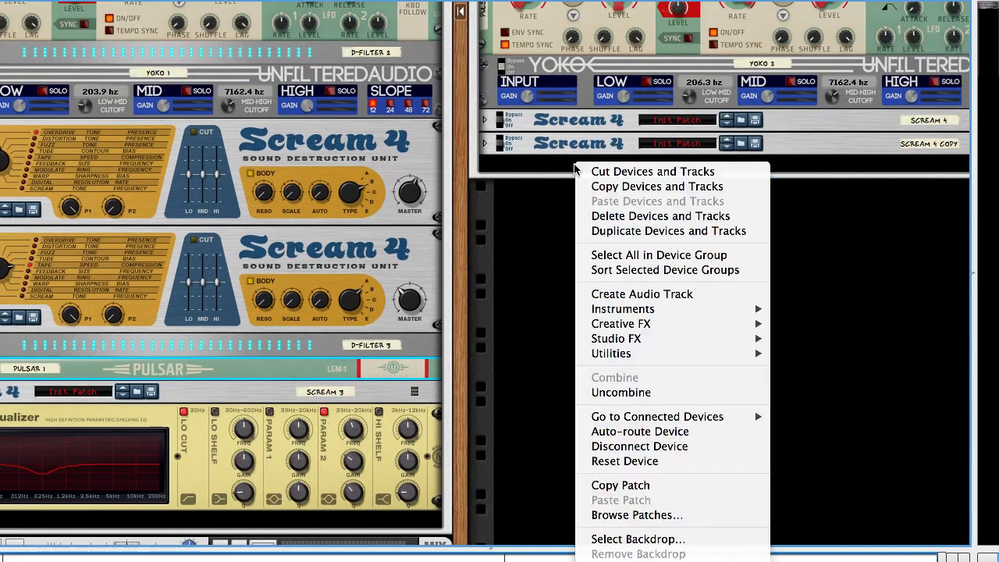
pyautogui.moveTo(593, 338)
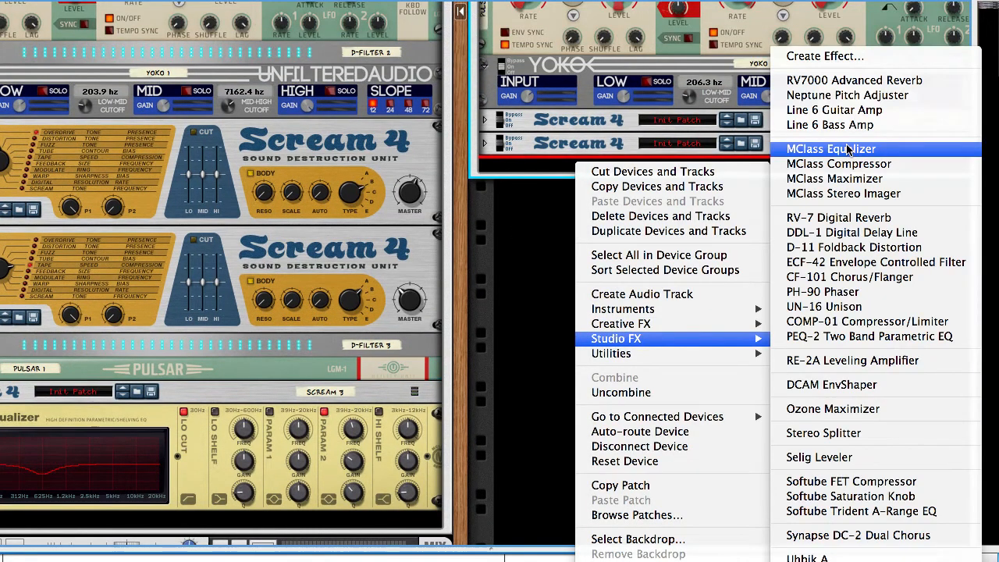
pyautogui.click(850, 152)
# Step: Patch Yoko 2's SUM output into the new equalizer's audio input and connect the equalizer's audio output onward
pyautogui.press('Tab')
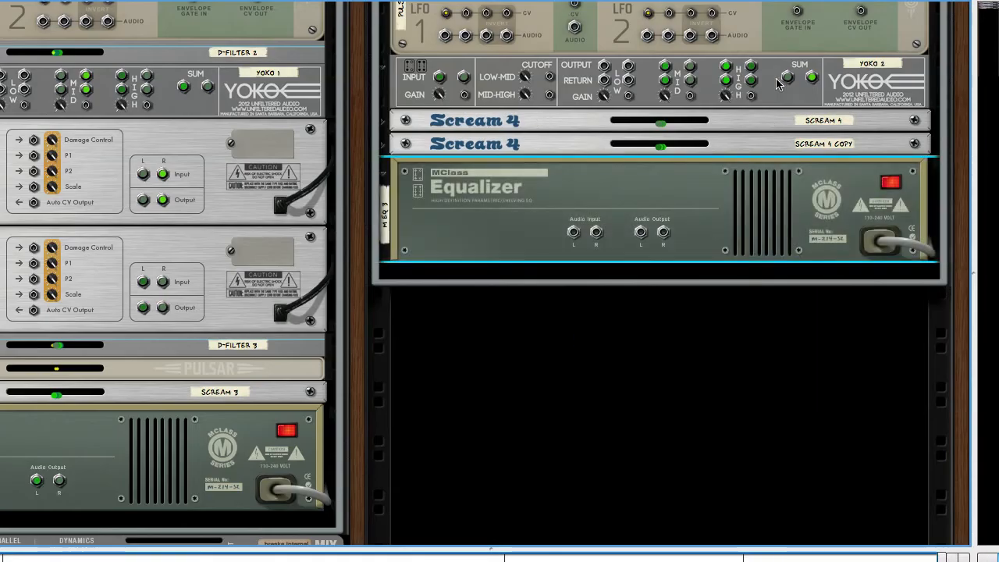
pyautogui.moveTo(787, 77); pyautogui.dragTo(574, 232)
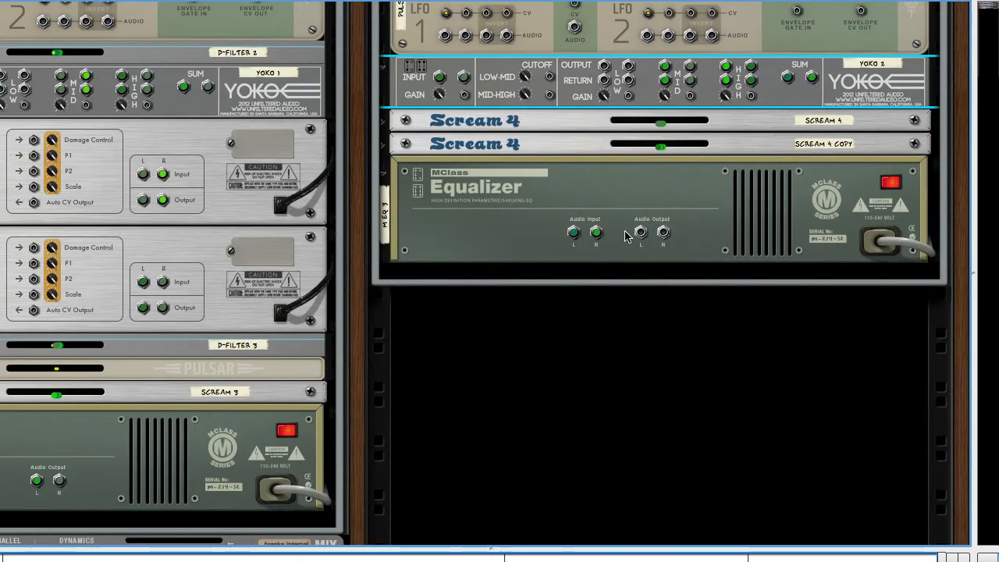
pyautogui.moveTo(641, 232); pyautogui.dragTo(789, 41)
pyautogui.scroll(-10, 685, 156)
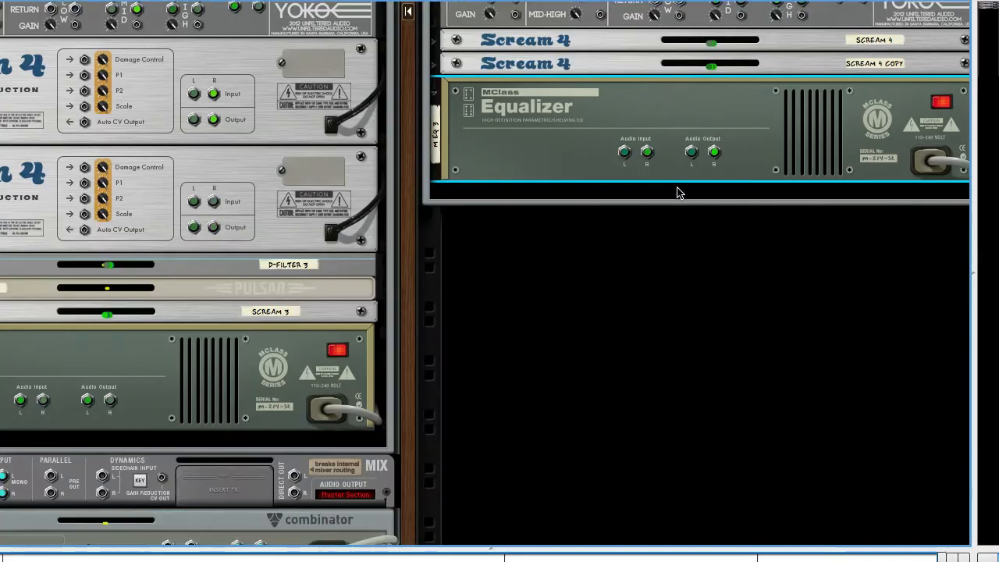
# Step: Lower the new equalizer's Parametric 2 frequency to match the original equalizer's 604.1 Hz
pyautogui.press('Tab')
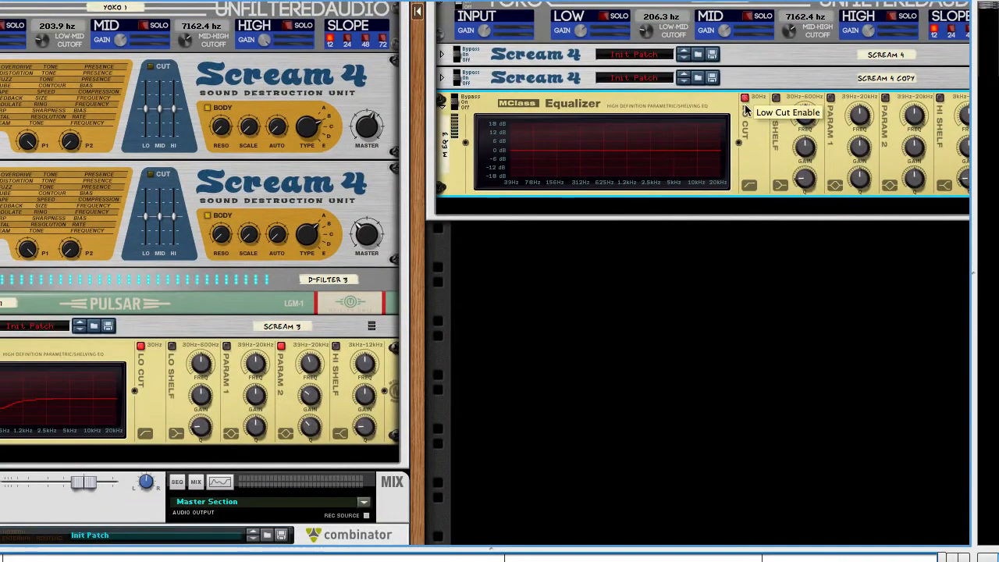
pyautogui.hscroll(1, 753, 142)
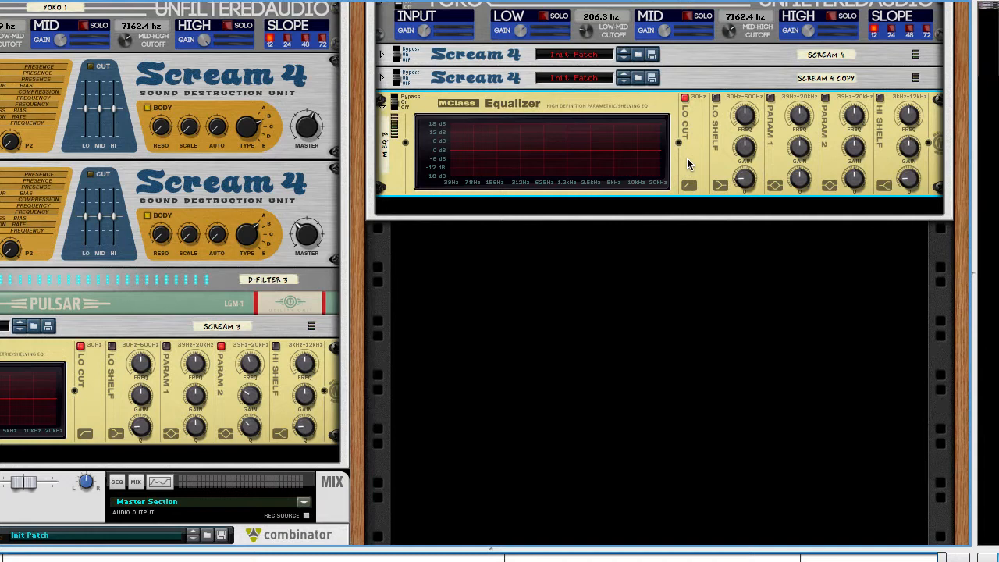
pyautogui.hscroll(-3, 833, 152)
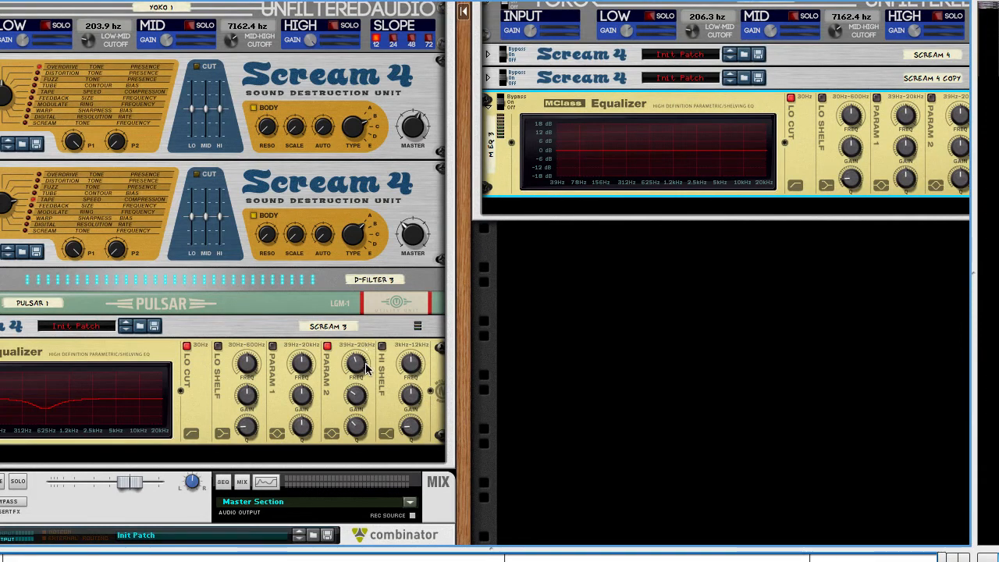
pyautogui.moveTo(365, 369)
pyautogui.hscroll(3, 730, 205)
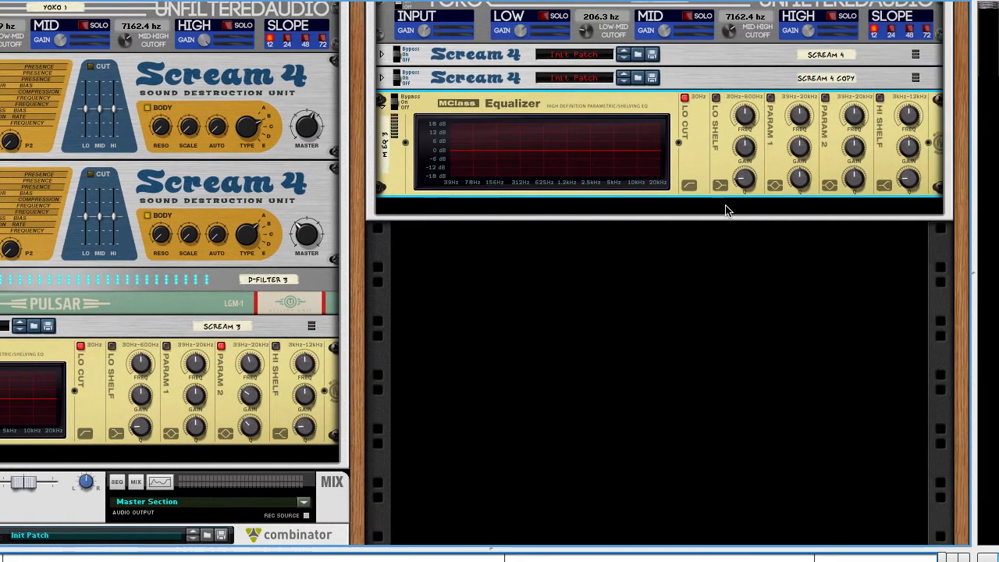
pyautogui.moveTo(857, 116)
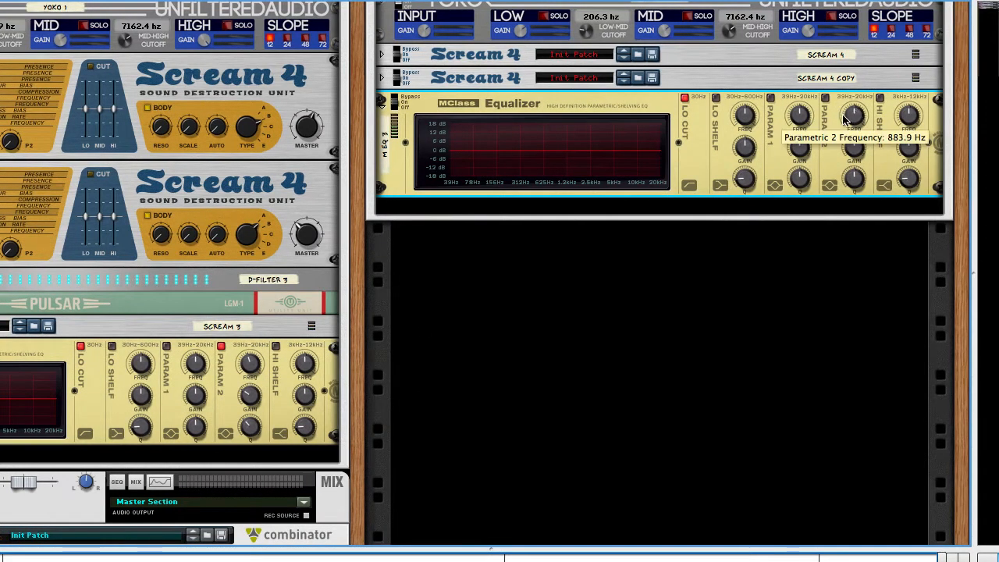
pyautogui.moveTo(845, 117); pyautogui.dragTo(857, 160)
pyautogui.click(254, 361)
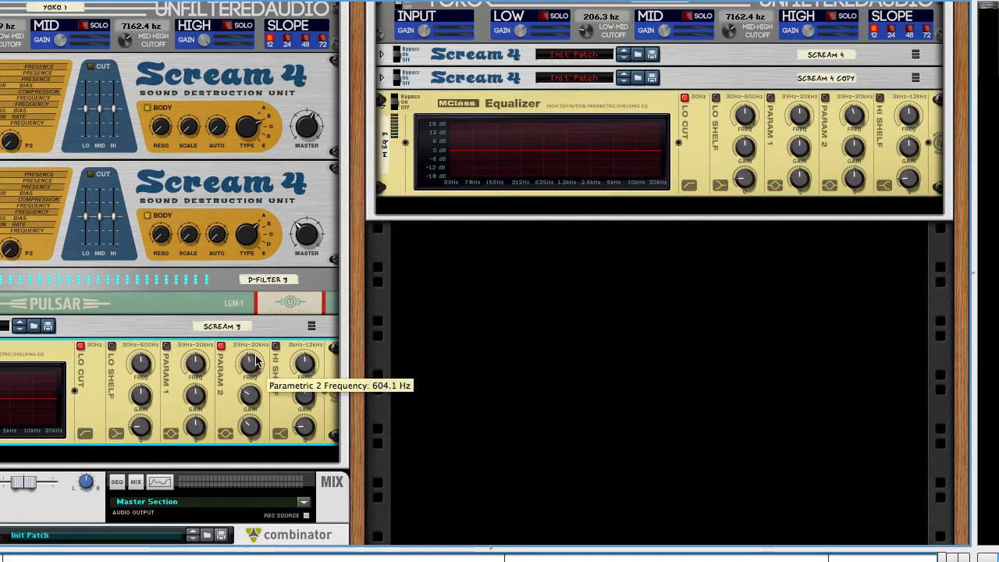
# Step: Set the new equalizer's Parametric 2 gain to -6.9 dB and Q to 3.1, and enable the band
pyautogui.moveTo(853, 156); pyautogui.dragTo(853, 178)
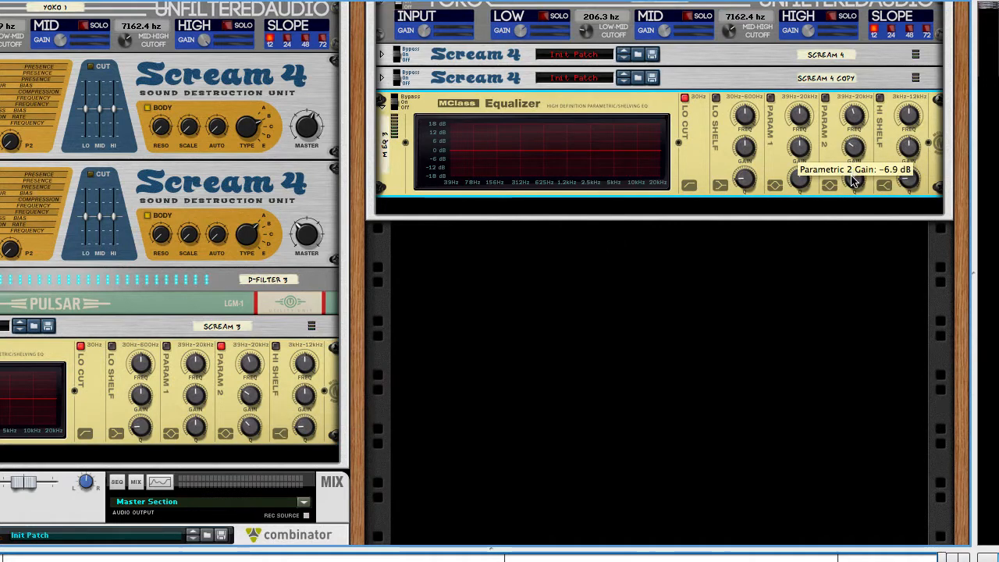
pyautogui.click(250, 427)
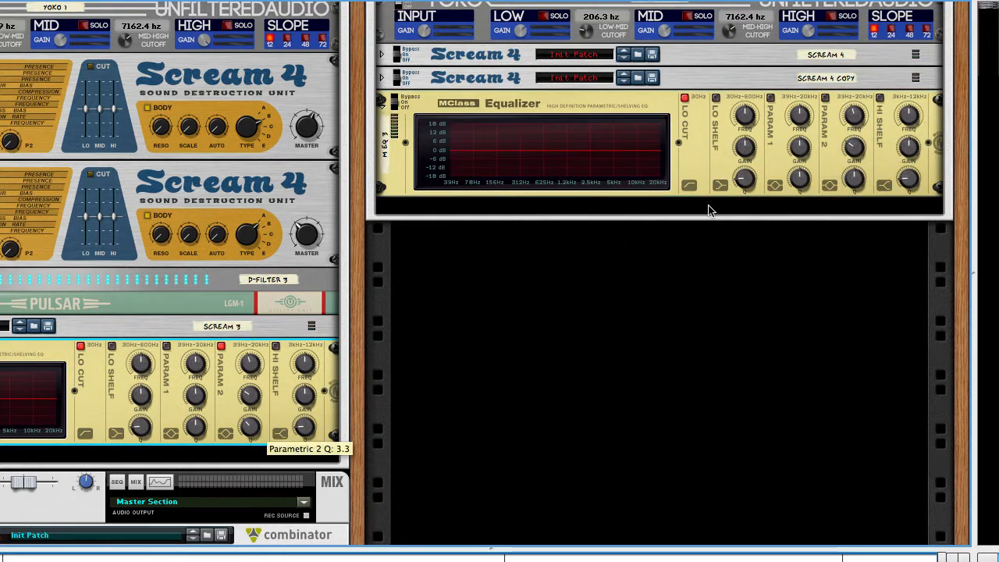
pyautogui.click(850, 182)
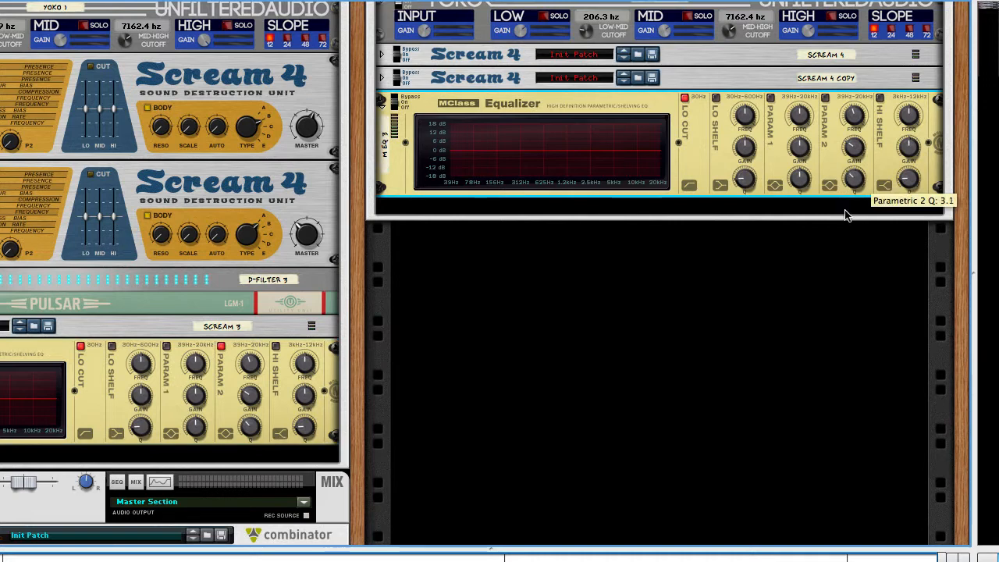
pyautogui.click(825, 99)
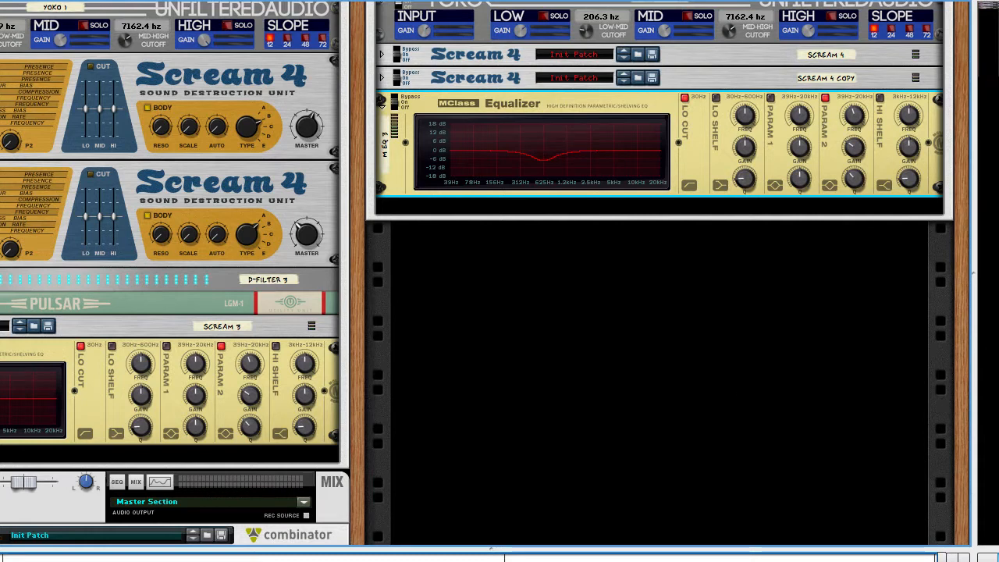
pyautogui.click(694, 212)
pyautogui.click(695, 195)
pyautogui.click(695, 200)
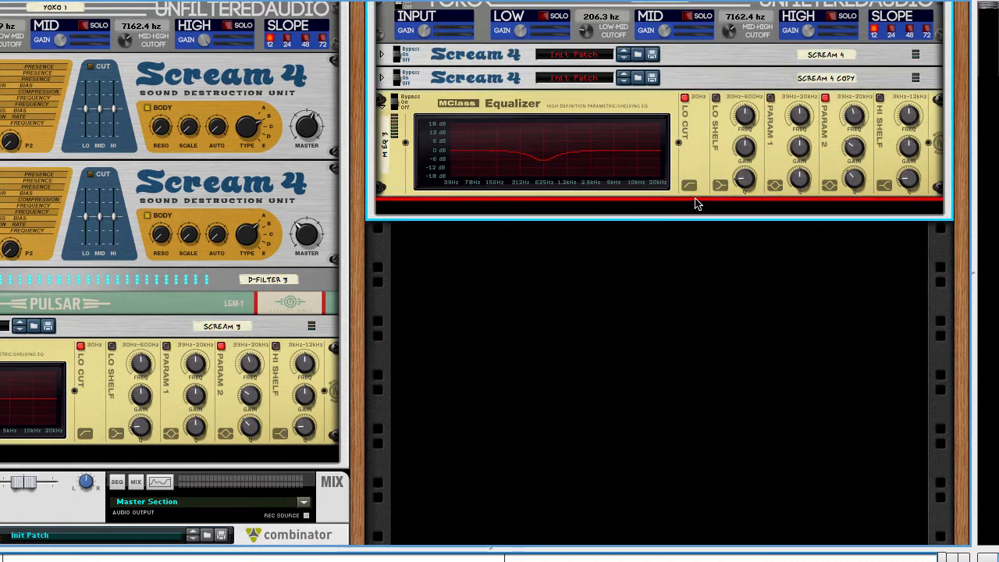
pyautogui.scroll(1, 695, 203)
pyautogui.click(694, 219)
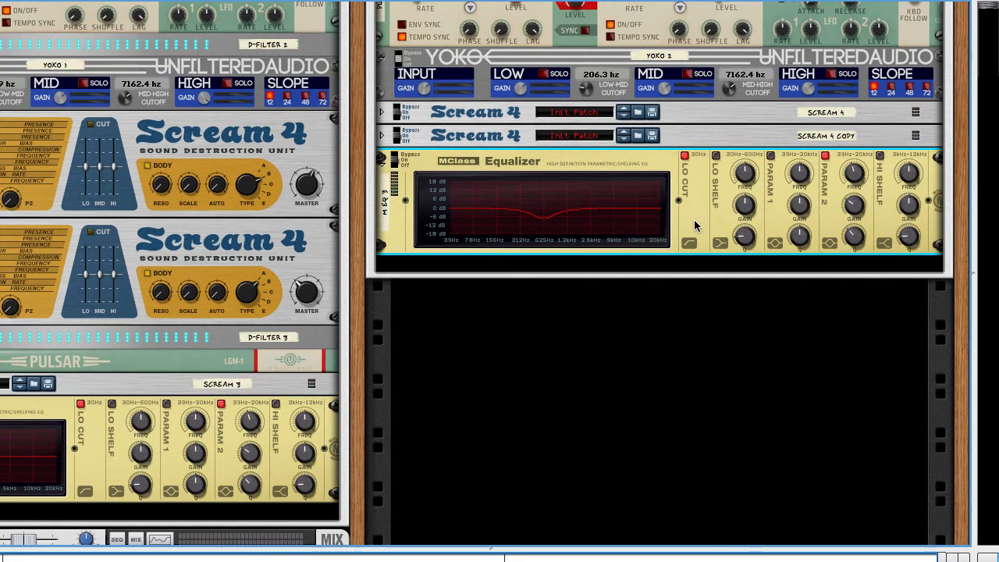
# Step: Add another Scream 4 Distortion between the duplicated Scream 4 and the MClass Equalizer in Combinator 3
pyautogui.scroll(3, 694, 219)
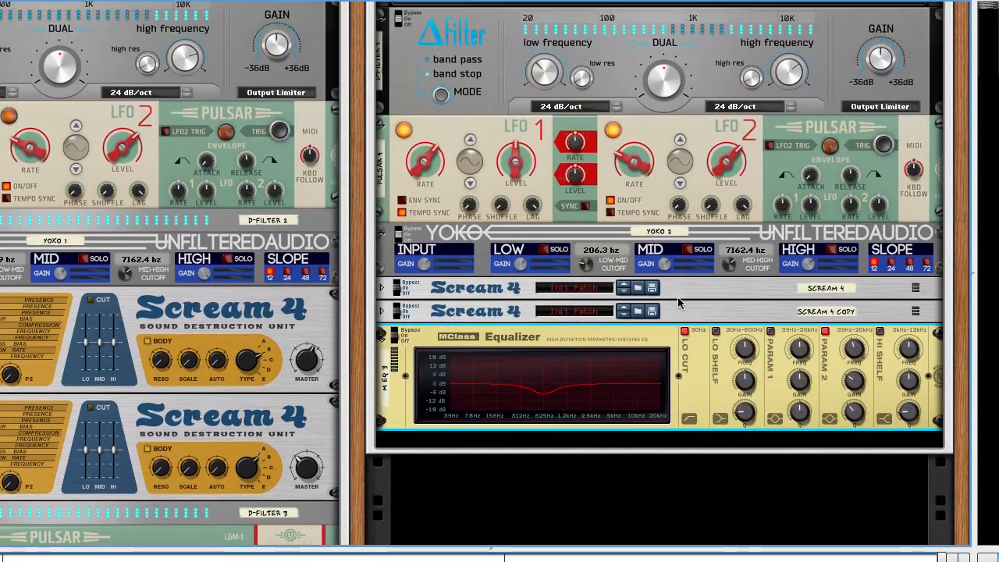
pyautogui.scroll(1, 550, 451)
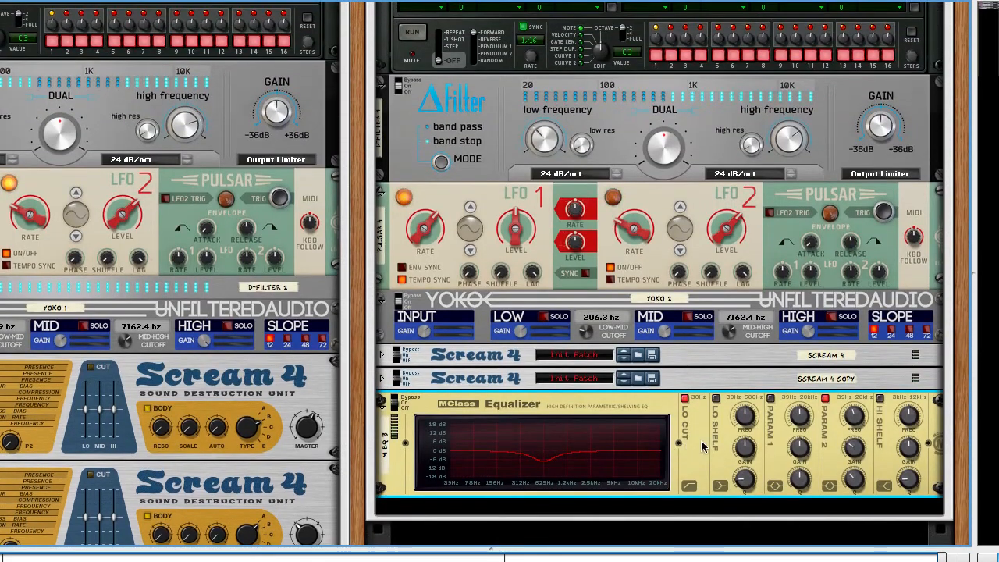
pyautogui.scroll(-2, 701, 447)
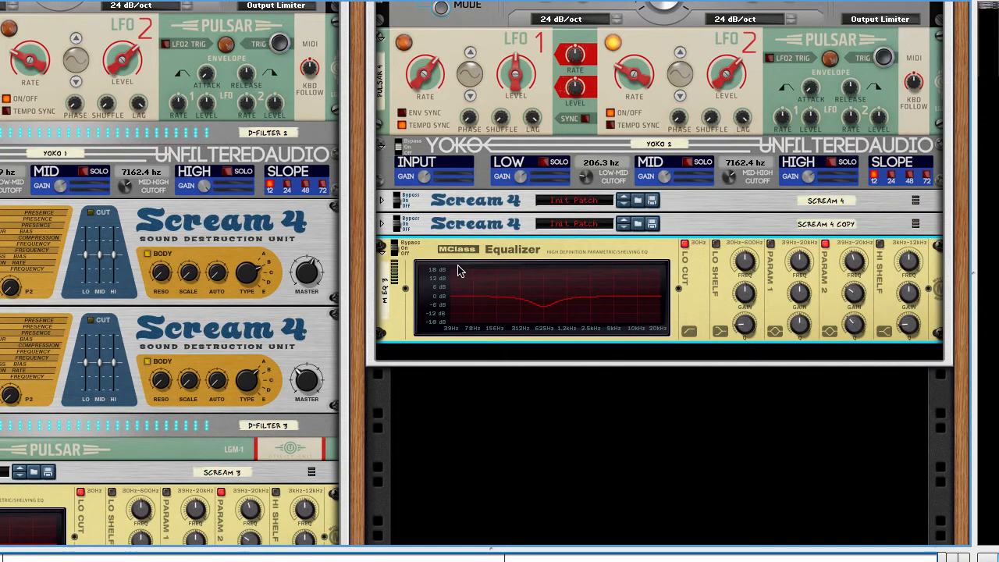
pyautogui.scroll(3, 461, 270)
pyautogui.rightClick(692, 328)
pyautogui.moveTo(733, 304)
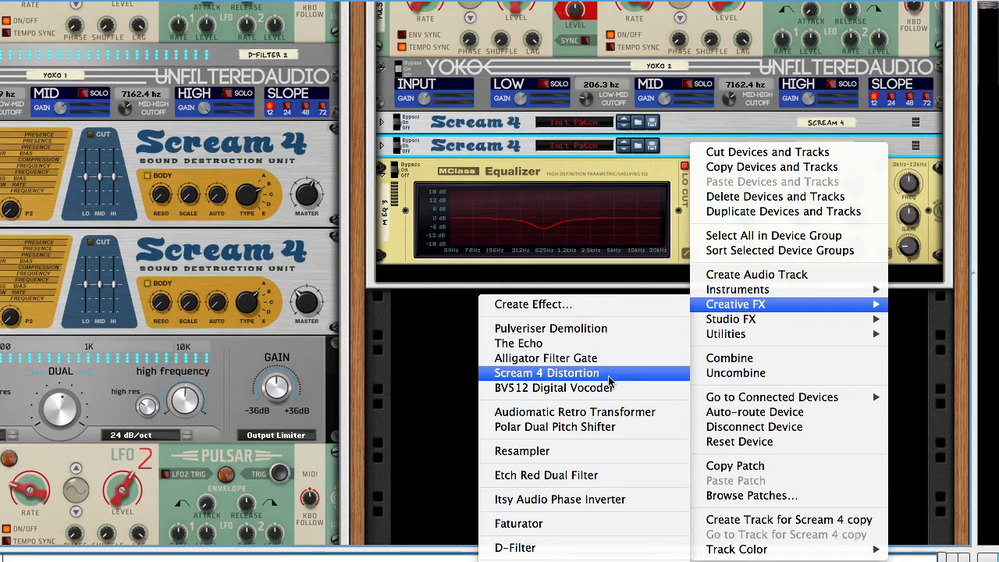
pyautogui.click(608, 377)
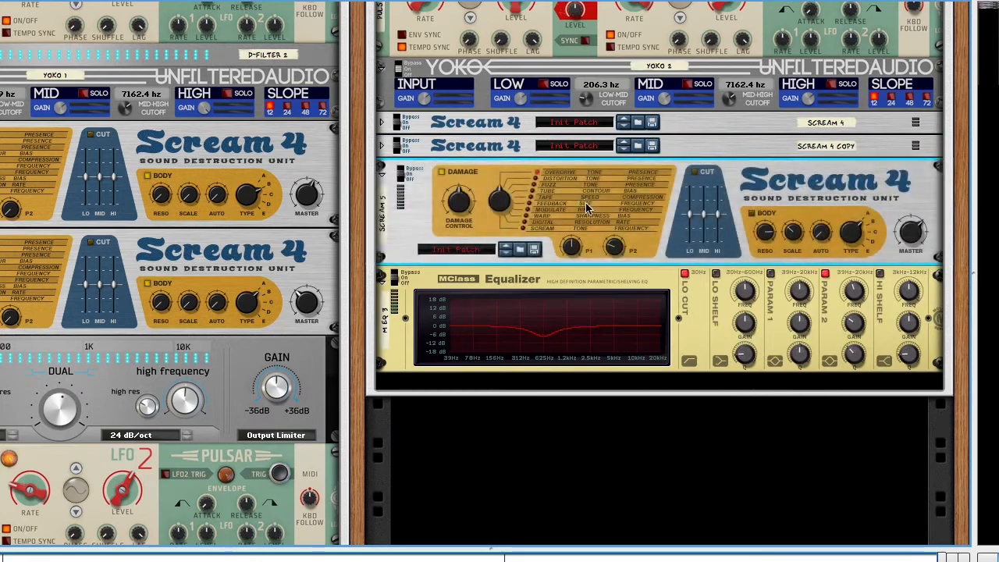
# Step: Route Yoko 2's SUM output through the new Scream 4 into the MClass Equalizer, and set the distortion to Tape with Parameter 2 at 0
pyautogui.press('Tab')
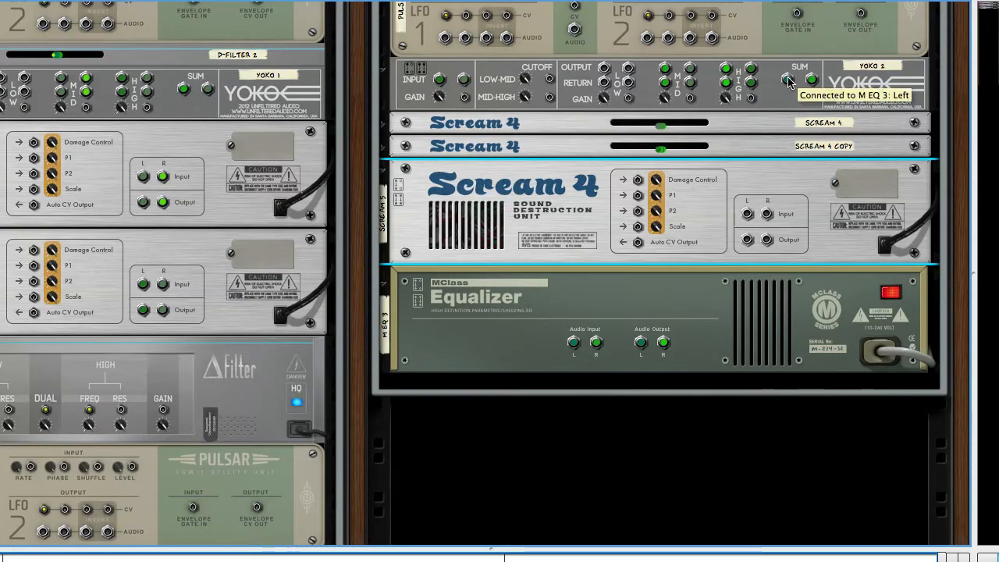
pyautogui.moveTo(788, 82); pyautogui.dragTo(747, 216)
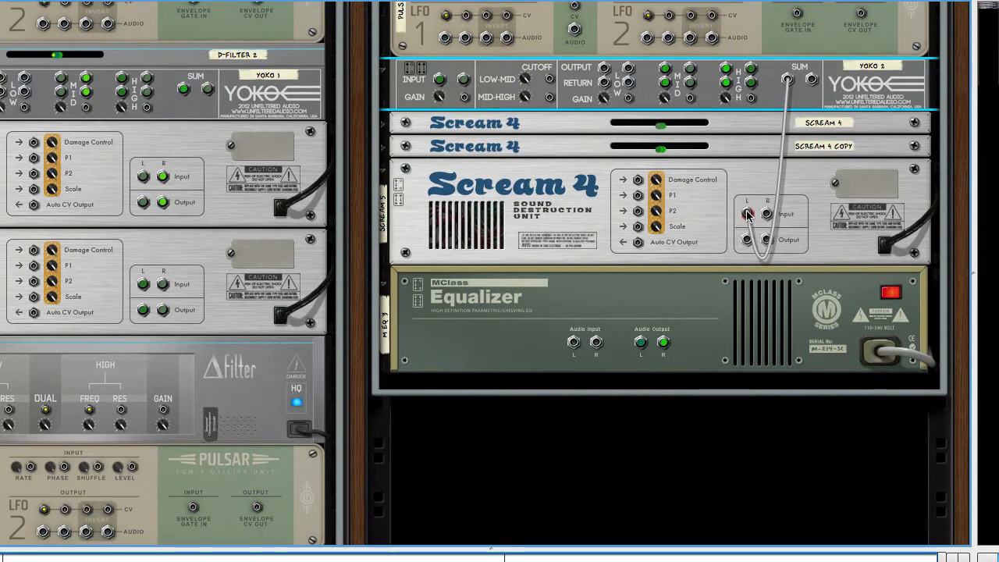
pyautogui.moveTo(748, 214); pyautogui.dragTo(573, 342)
pyautogui.press('Tab')
# Step: Audition Combinator 1 against Combinator 3 by selecting their sequencer tracks in turn, and check the signal flow through Combinator 3's effects
pyautogui.hscroll(5, 779, 313)
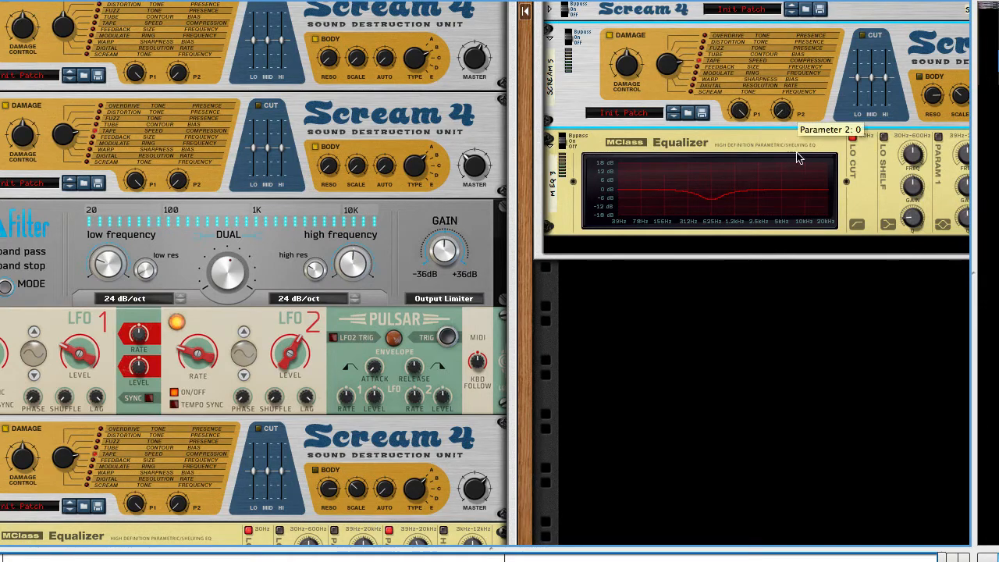
pyautogui.hscroll(2, 784, 54)
pyautogui.hscroll(3, 785, 55)
pyautogui.scroll(2, 790, 66)
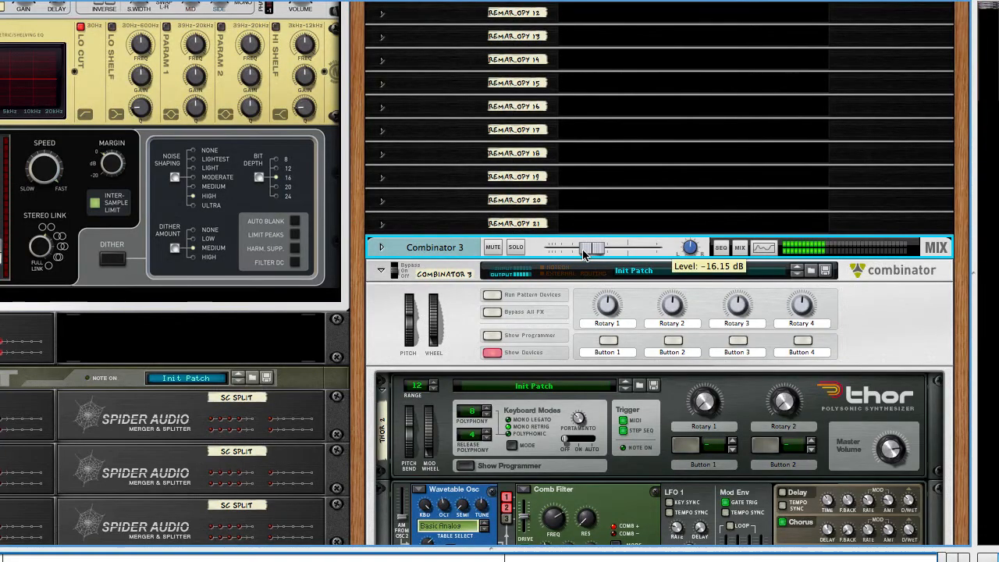
pyautogui.press('F7')
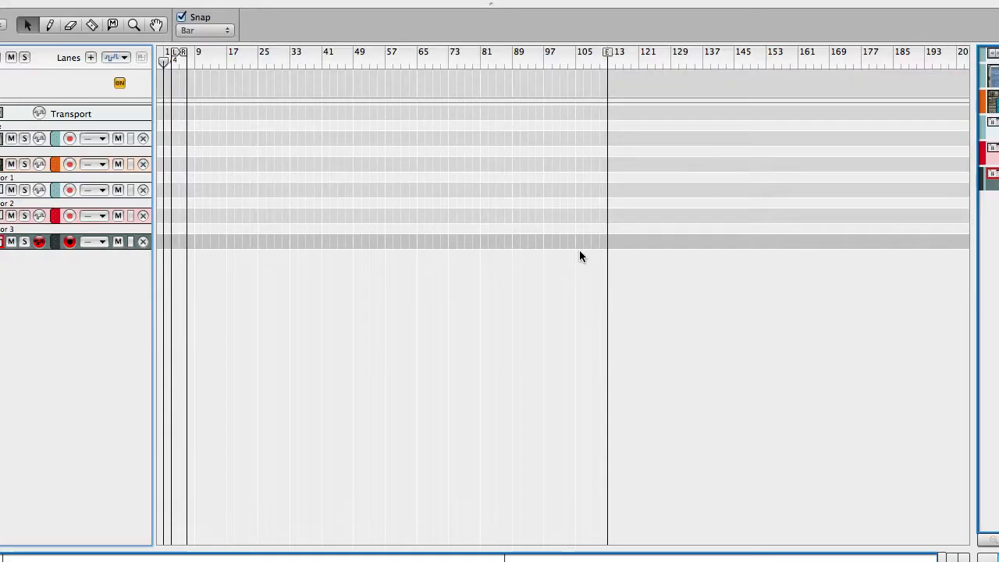
pyautogui.click(1, 191)
pyautogui.click(1, 242)
pyautogui.press('F6')
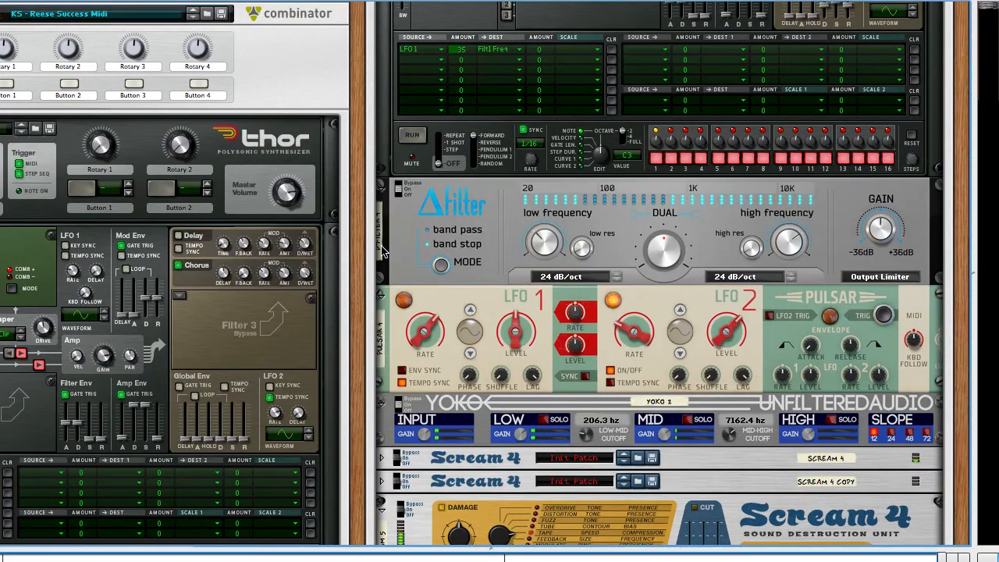
pyautogui.scroll(-6, 529, 285)
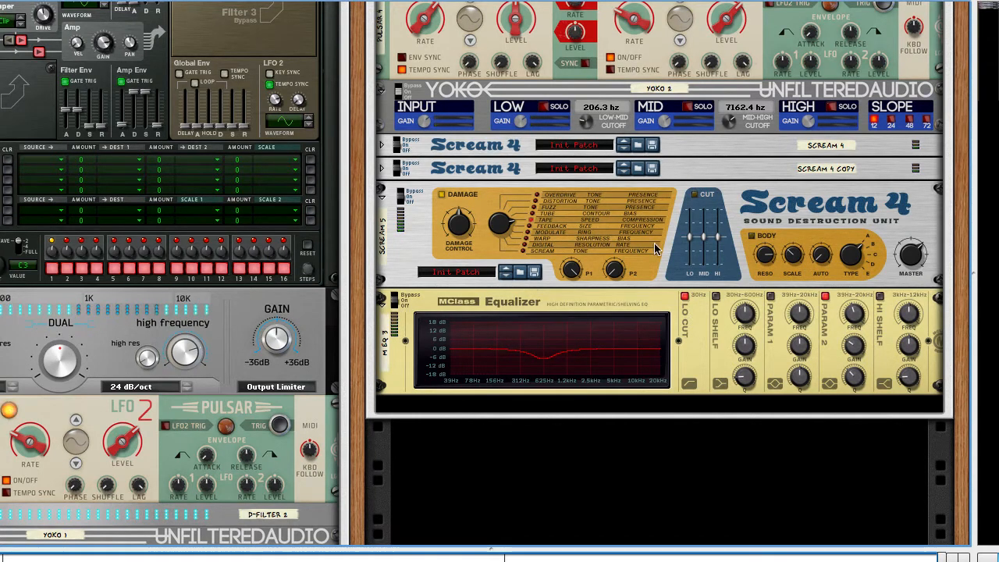
pyautogui.scroll(2, 658, 248)
pyautogui.click(702, 261)
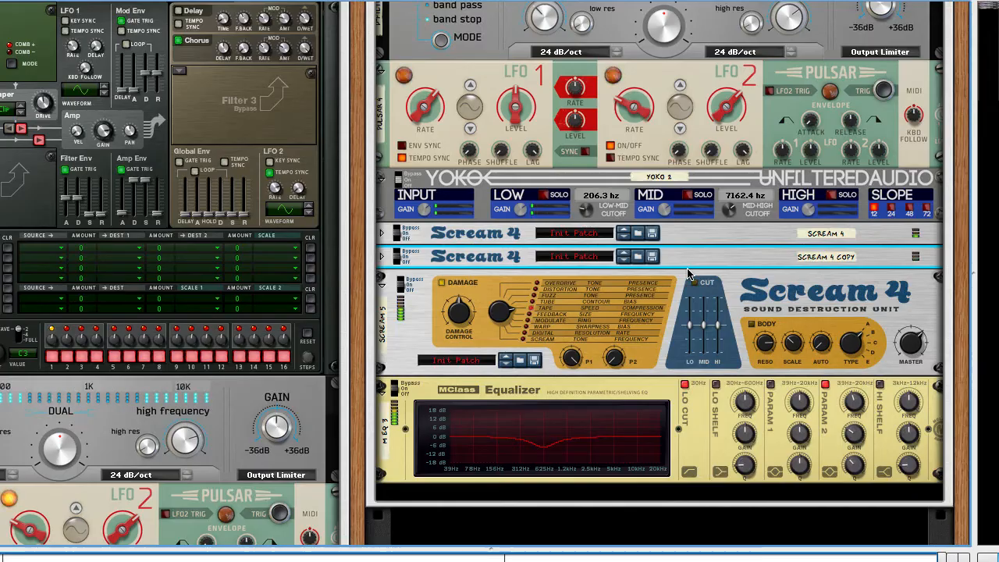
# Step: Create a new Combinator in the empty rack space below Combinator 3 and add an NN19 Digital Sampler inside it
pyautogui.scroll(-5, 618, 351)
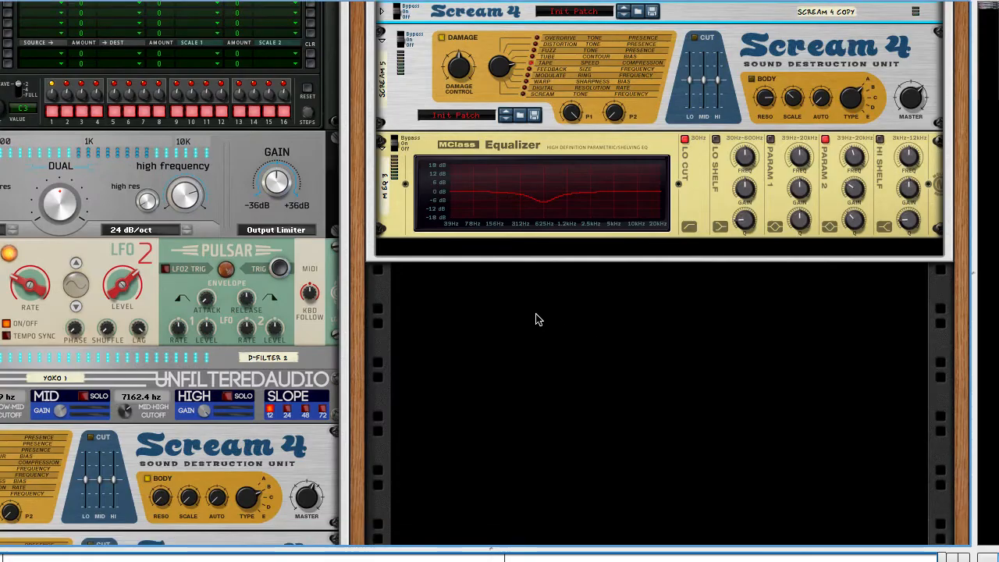
pyautogui.rightClick(478, 288)
pyautogui.moveTo(562, 418)
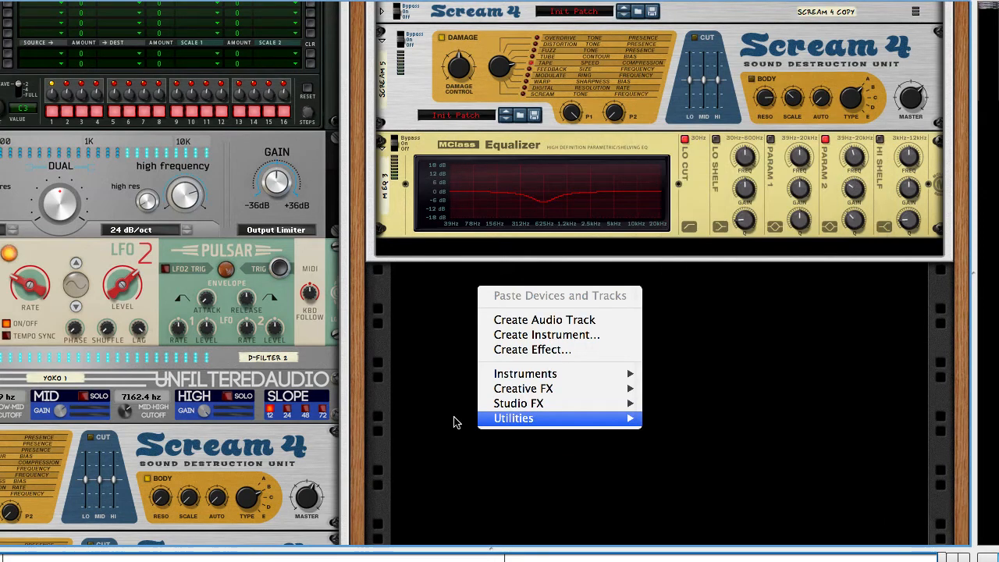
pyautogui.moveTo(517, 419)
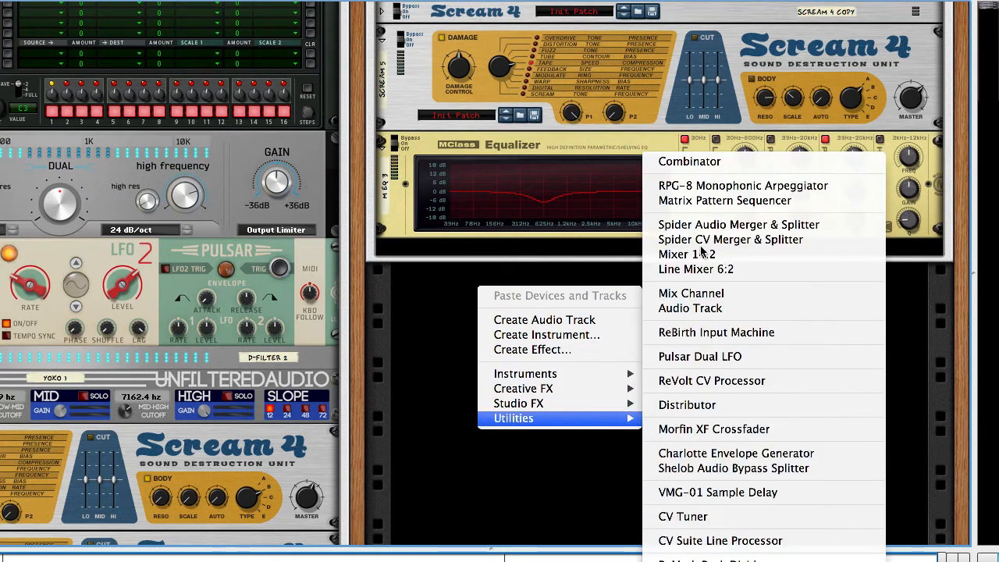
pyautogui.click(705, 164)
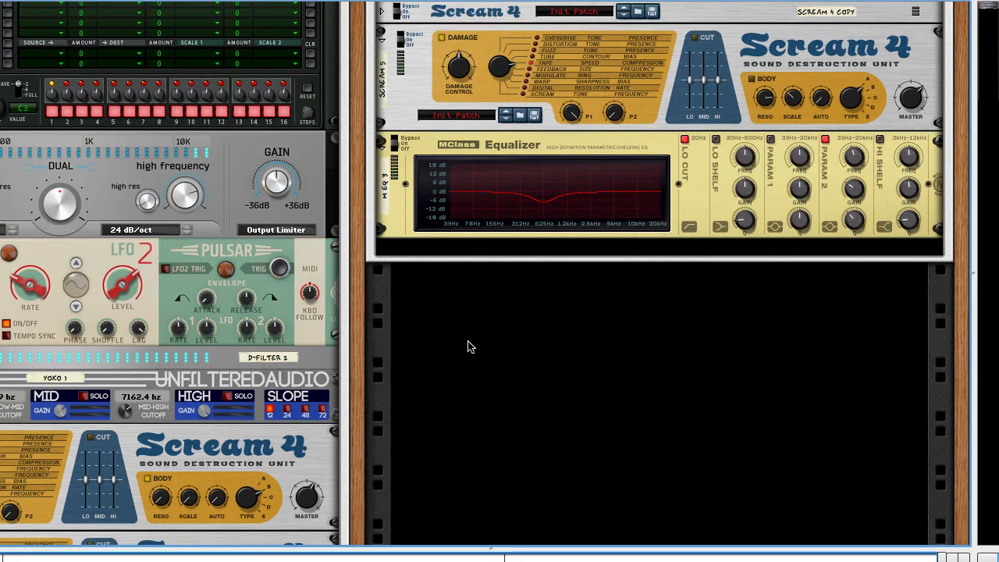
pyautogui.rightClick(565, 407)
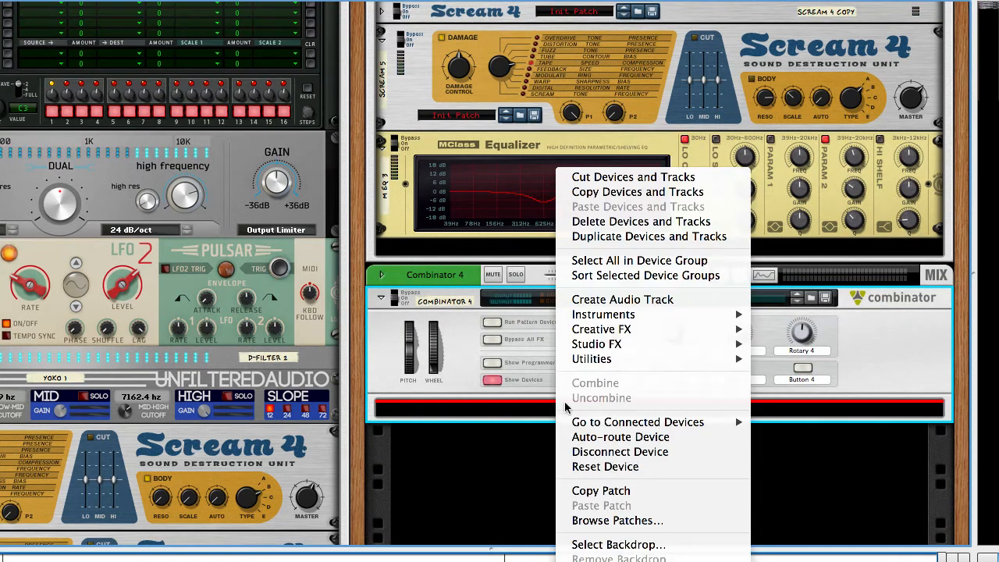
pyautogui.moveTo(621, 320)
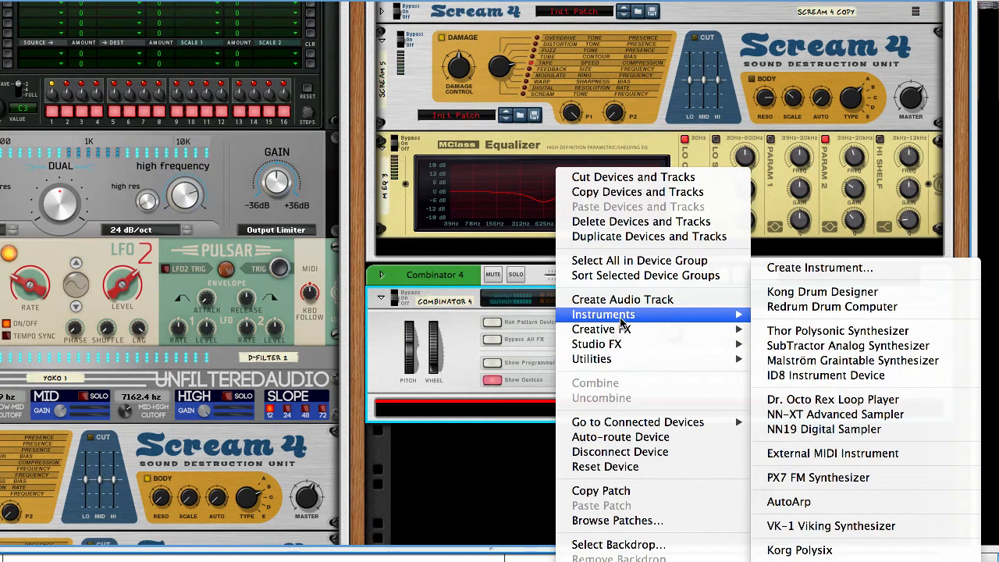
pyautogui.click(824, 428)
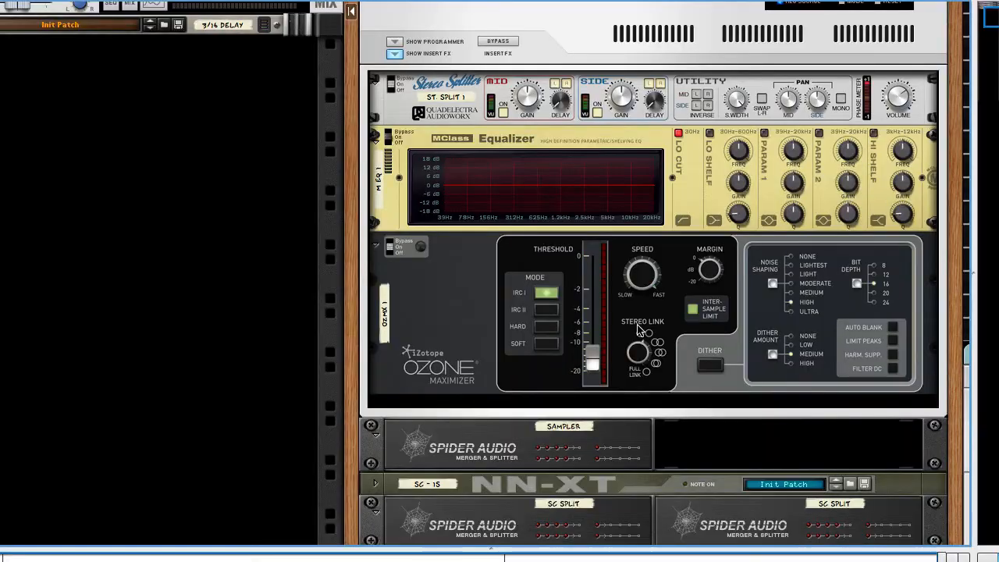
# Step: Hide the Master Section's insert effects at the head of the rack
pyautogui.hscroll(3, 622, 251)
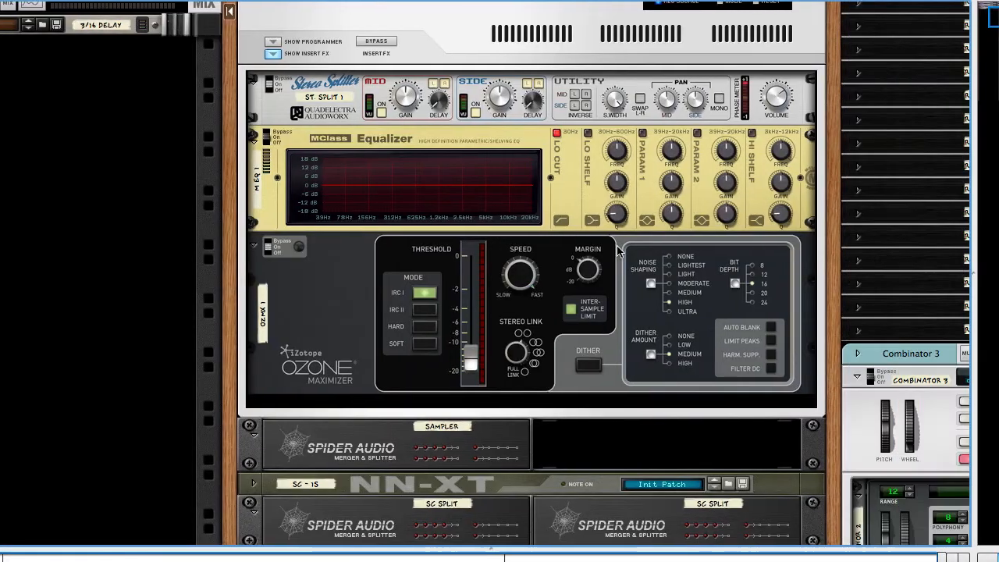
pyautogui.click(272, 53)
pyautogui.scroll(3, 319, 141)
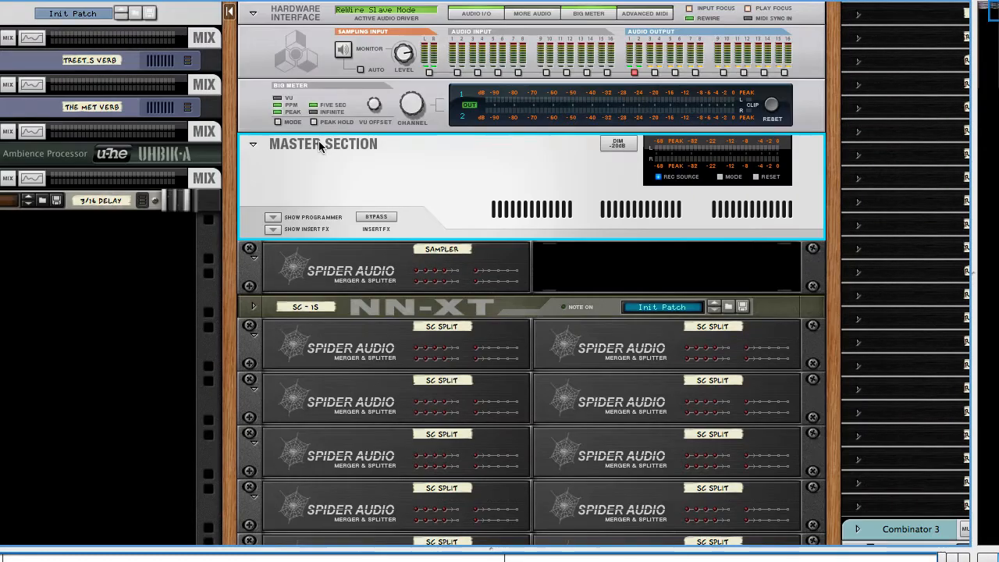
# Step: Examine the rear cabling of the Sampler Spider Audio splitter, tracing its connections to the Master Out, hardware audio outputs and sampling input
pyautogui.click(327, 288)
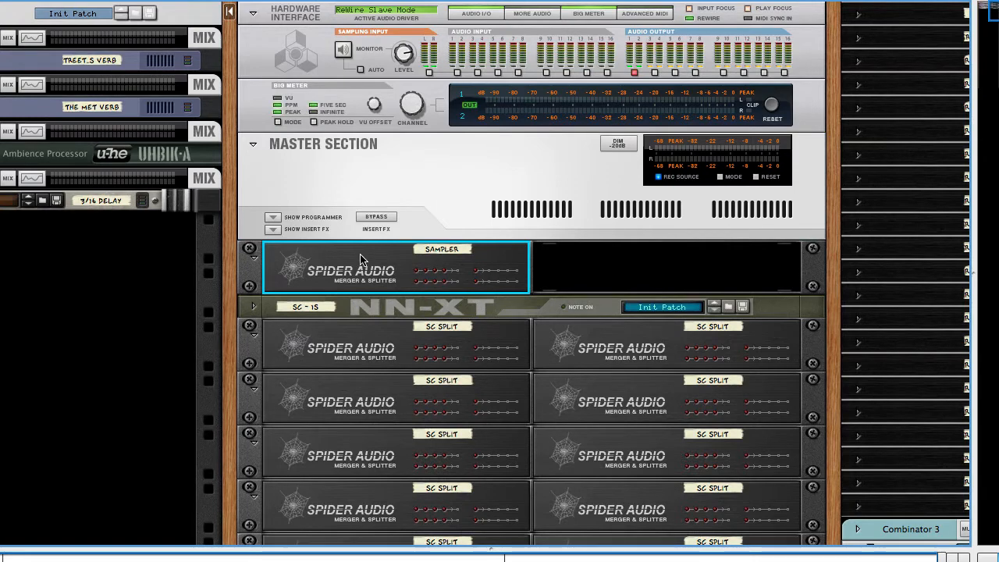
pyautogui.click(461, 217)
pyautogui.click(439, 263)
pyautogui.press('Tab')
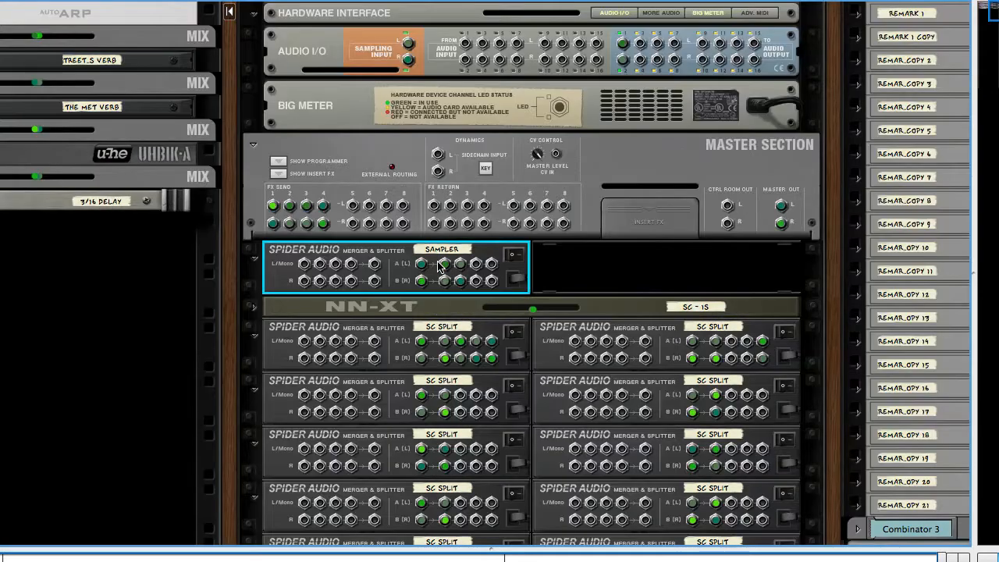
pyautogui.moveTo(780, 205)
pyautogui.mouseDown()
pyautogui.moveTo(755, 184)
pyautogui.moveTo(697, 166)
pyautogui.moveTo(533, 149)
pyautogui.moveTo(783, 206)
pyautogui.mouseUp()
pyautogui.click(427, 269)
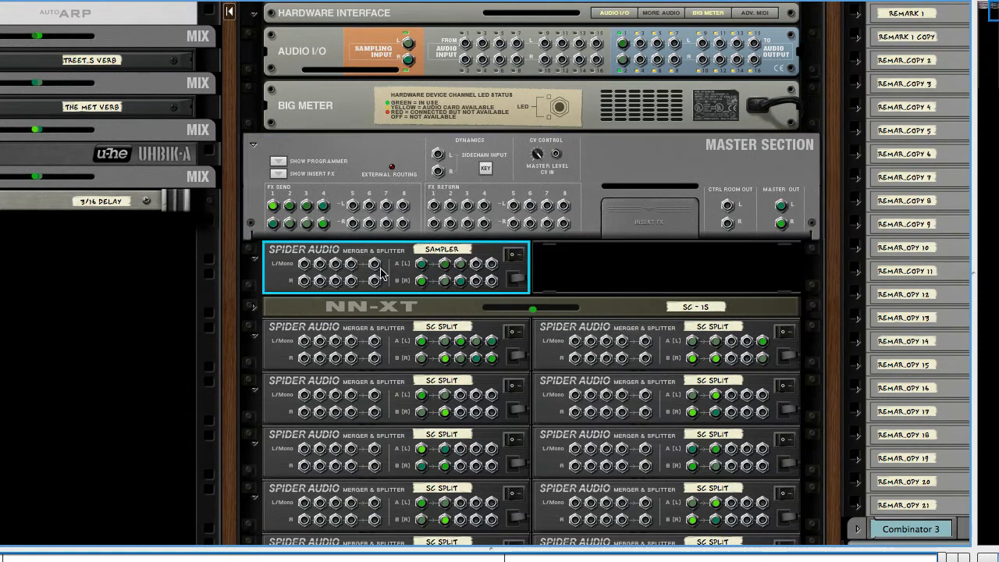
pyautogui.press('Tab')
pyautogui.press('Tab')
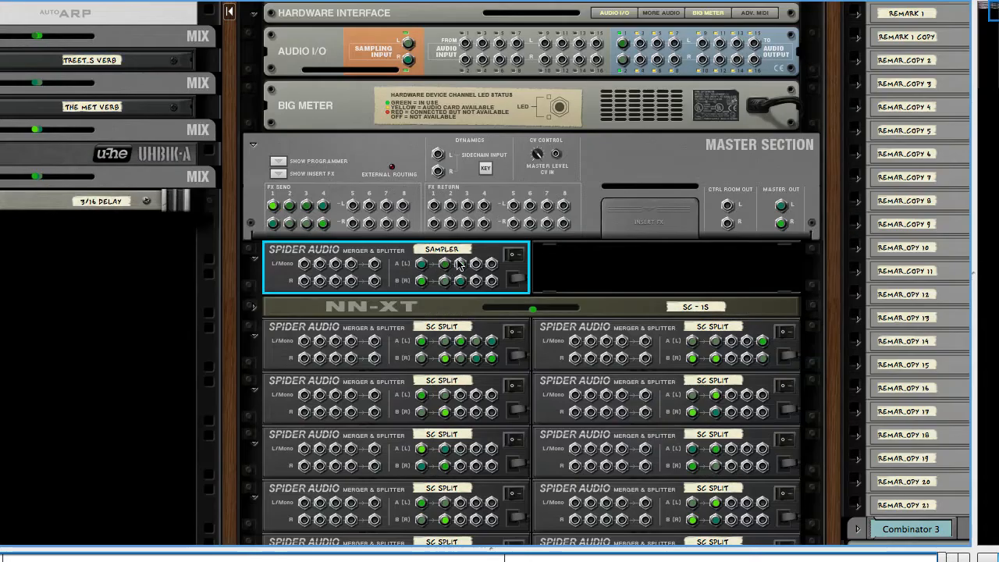
pyautogui.moveTo(642, 60); pyautogui.dragTo(622, 45)
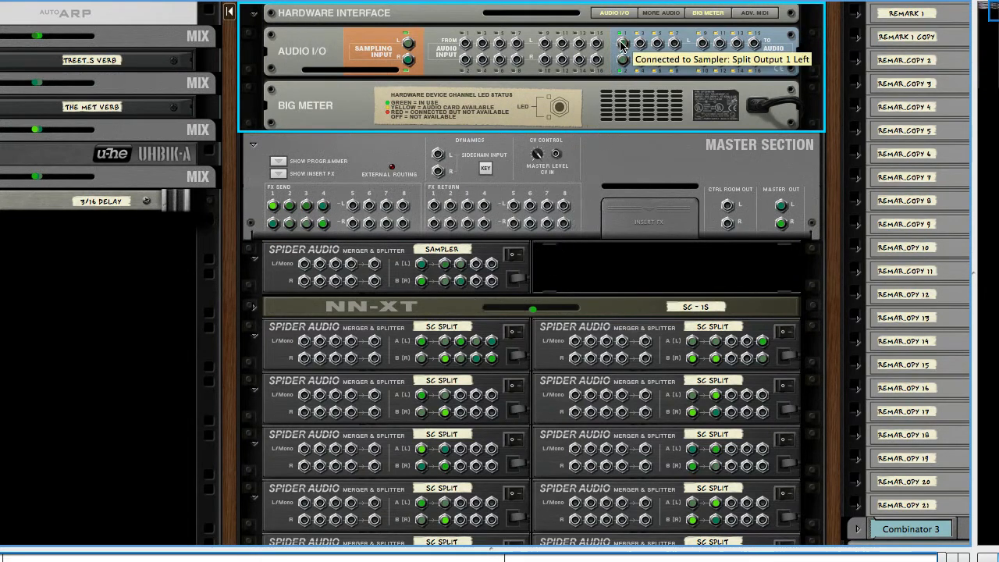
pyautogui.click(443, 250)
pyautogui.moveTo(443, 250); pyautogui.dragTo(466, 268)
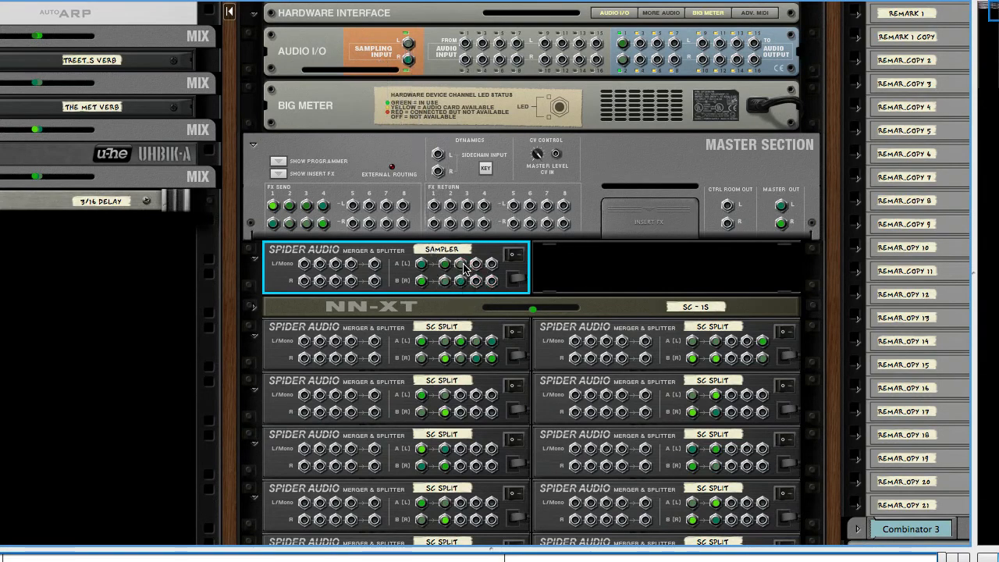
pyautogui.press('Tab')
# Step: Select Combinator 4, move the song position to bar 17 in the sequencer, and return to Combinator 3's devices in the rack
pyautogui.click(477, 220)
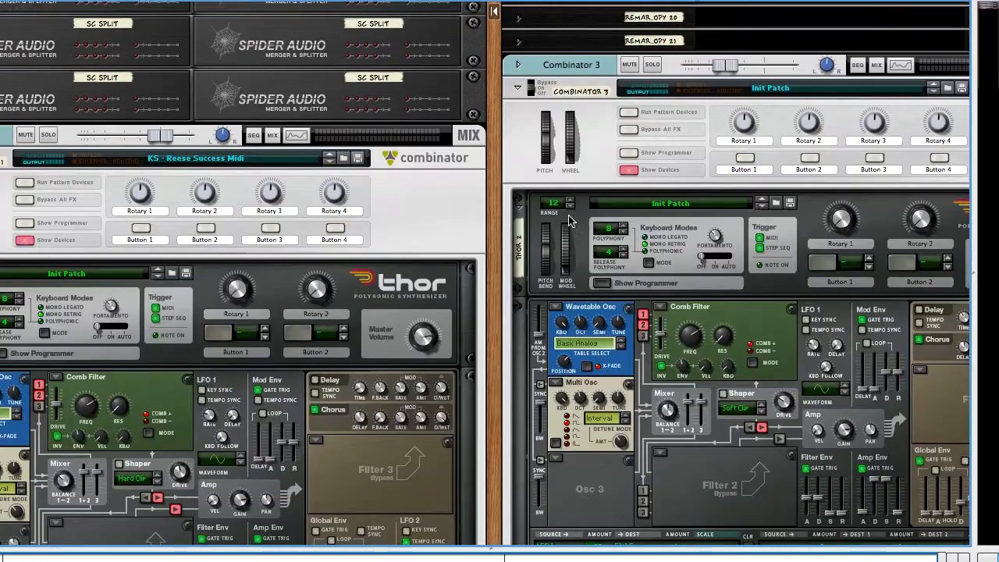
pyautogui.scroll(-15, 571, 219)
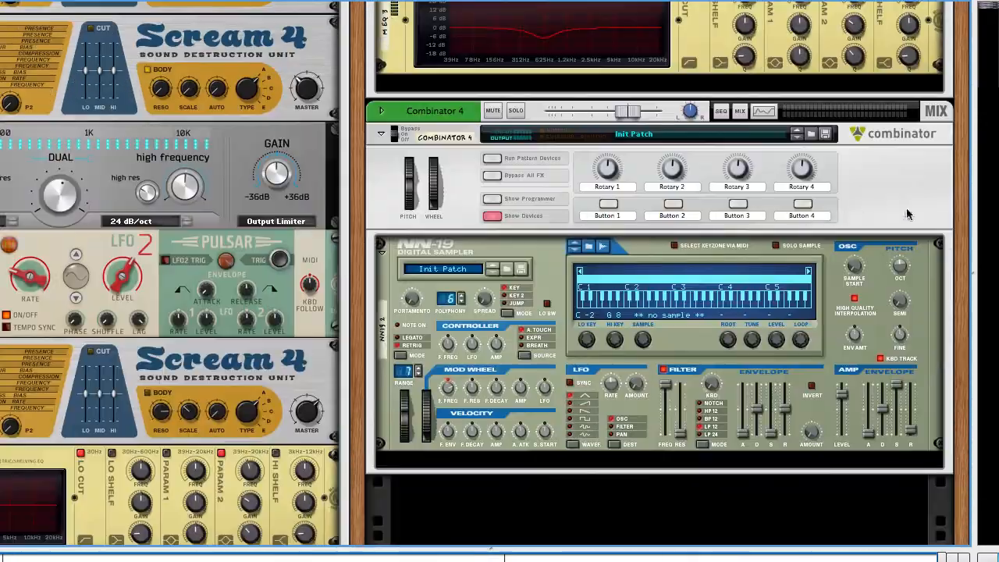
pyautogui.click(907, 210)
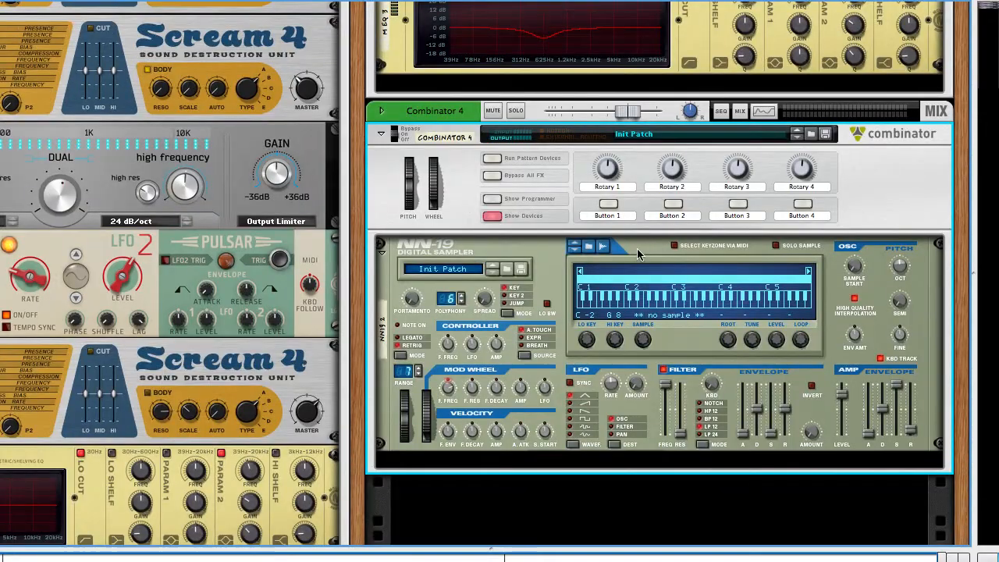
pyautogui.press('F7')
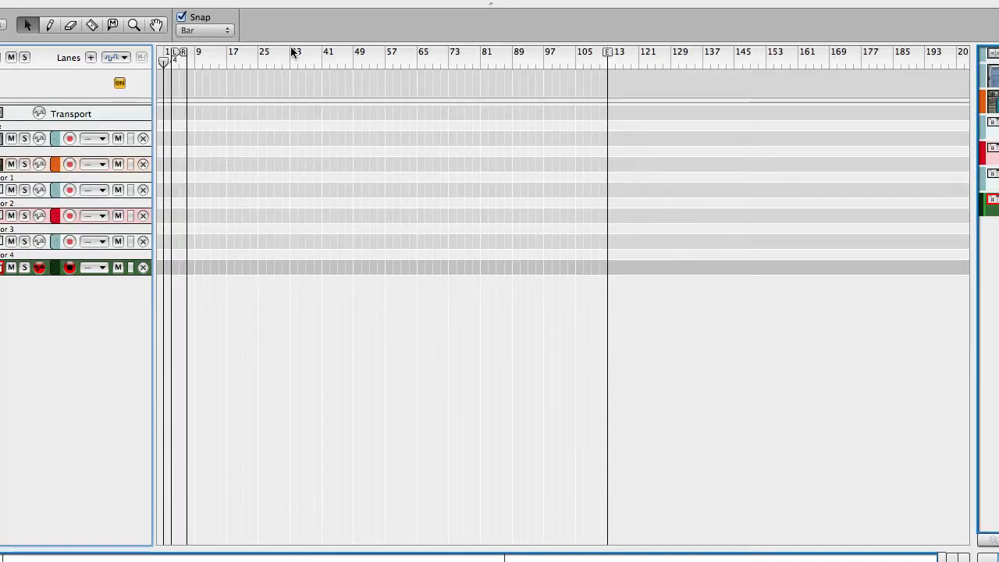
pyautogui.moveTo(238, 58); pyautogui.dragTo(231, 64)
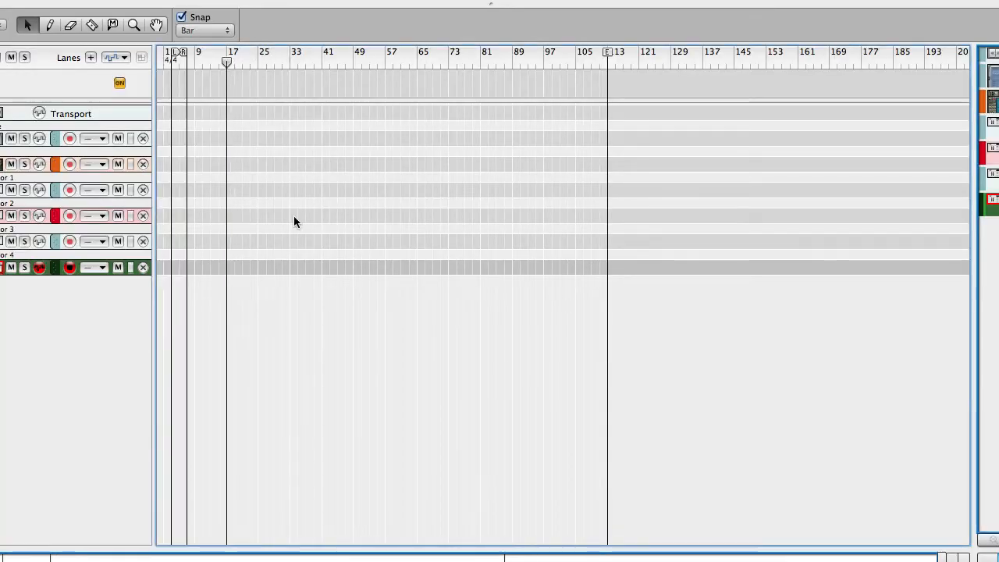
pyautogui.press('F6')
pyautogui.scroll(10, 764, 237)
pyautogui.scroll(10, 764, 237)
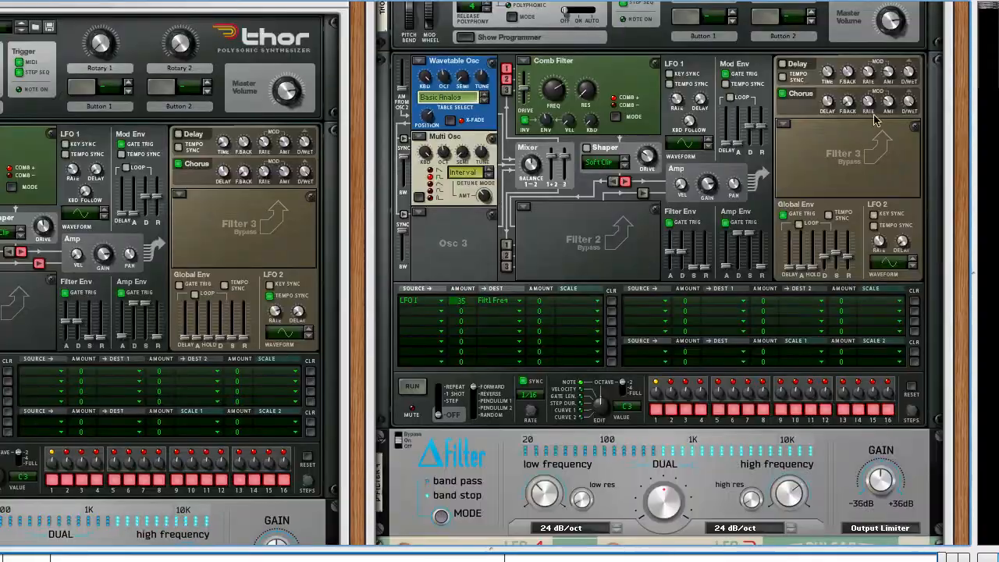
pyautogui.scroll(-10, 851, 231)
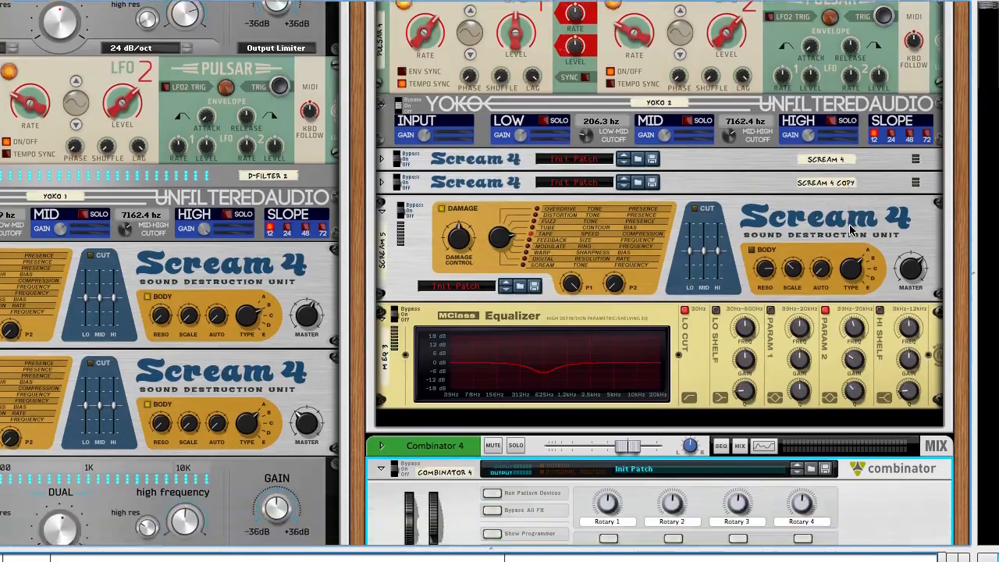
# Step: Record a note of Combinator 3's Reese bass into the NN-19 in Combinator 4 and stop the sampling
pyautogui.click(917, 224)
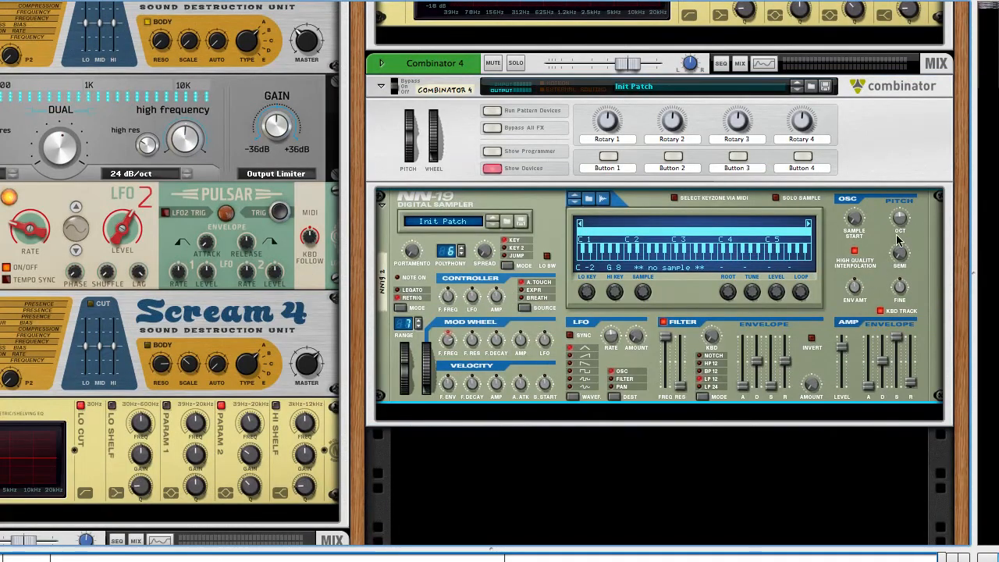
pyautogui.click(603, 200)
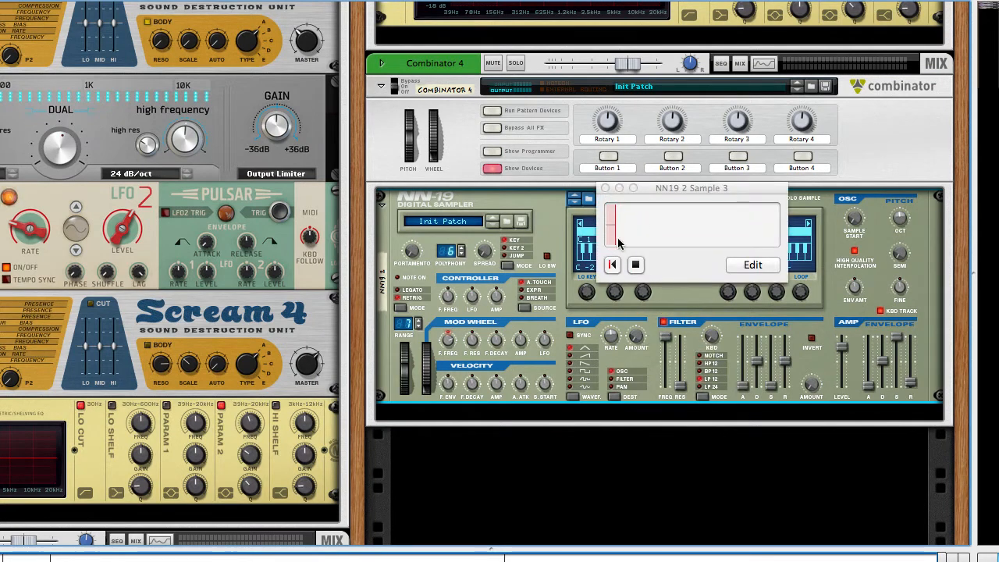
pyautogui.press('F7')
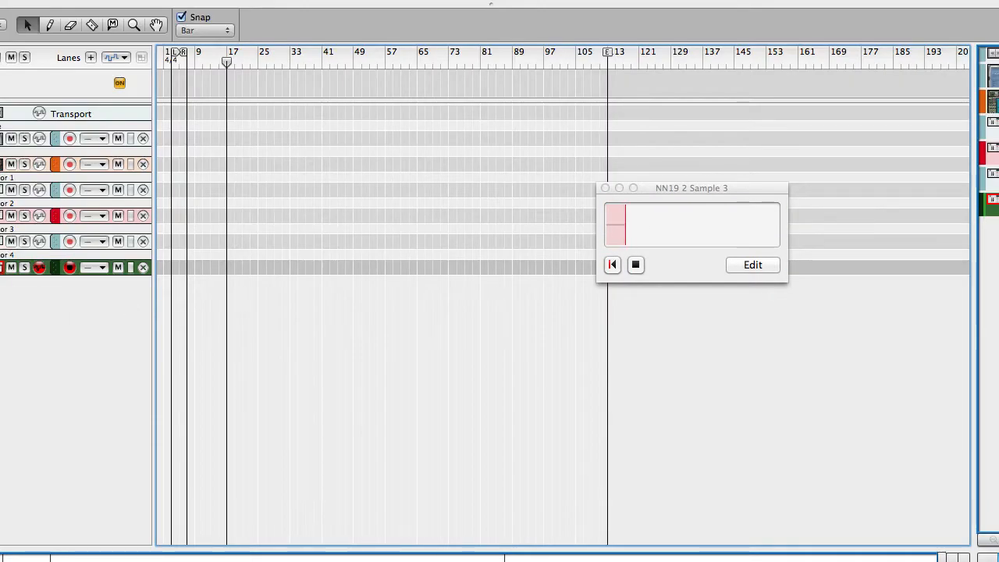
pyautogui.press('F6')
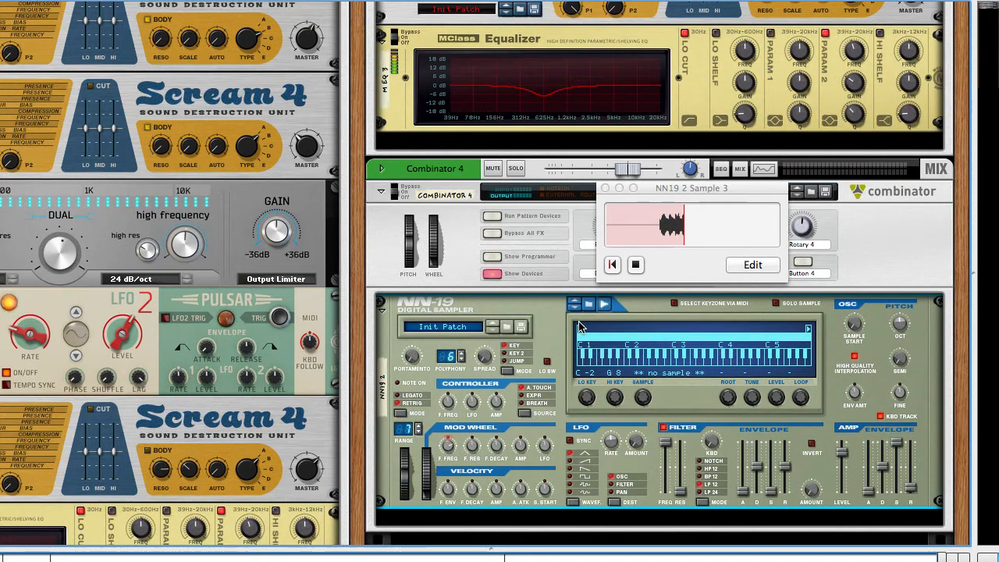
pyautogui.scroll(3, 455, 285)
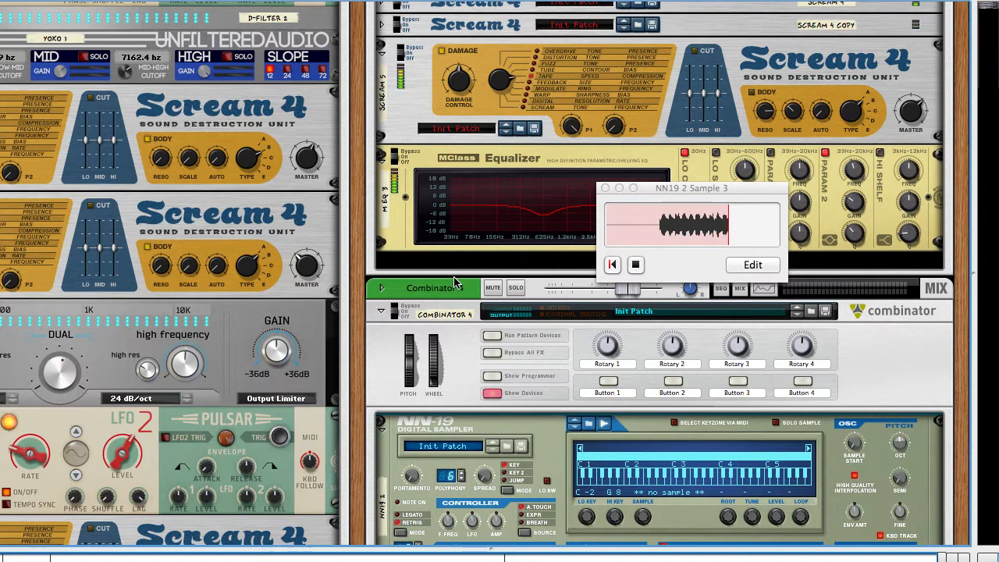
pyautogui.click(637, 264)
pyautogui.scroll(-5, 636, 351)
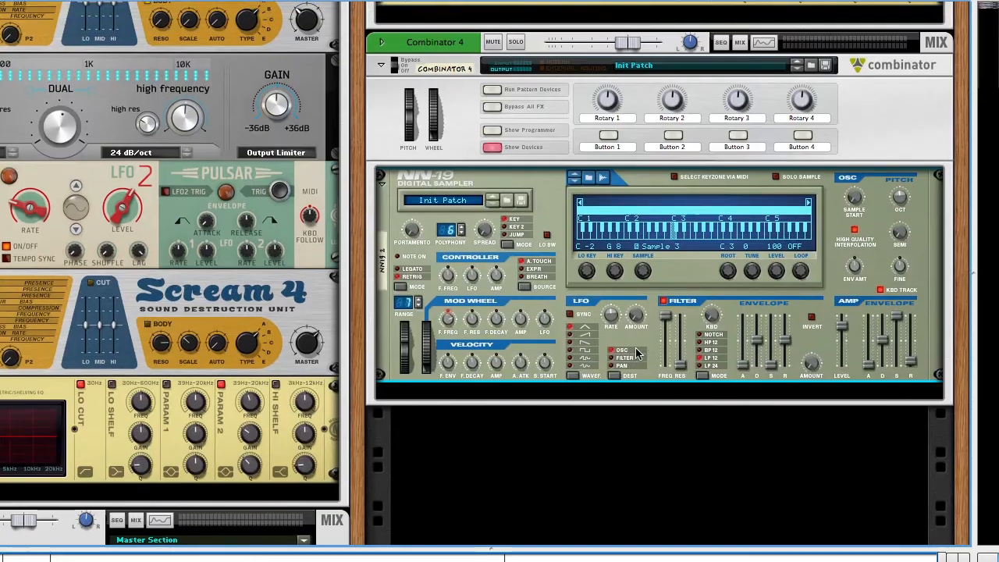
# Step: Open Sample 3 for editing and crop the silence from its start and excess from its end
pyautogui.rightClick(656, 246)
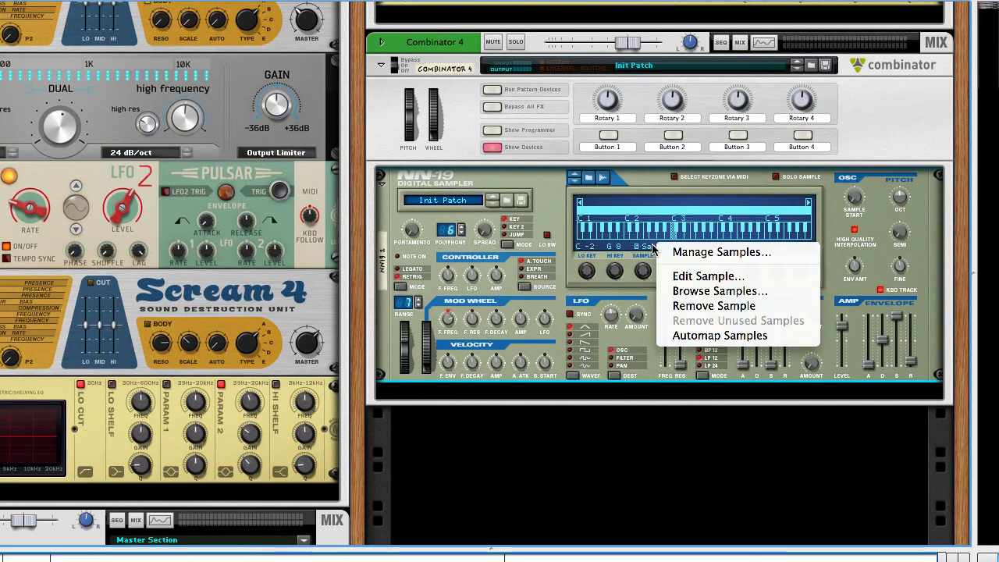
pyautogui.click(678, 277)
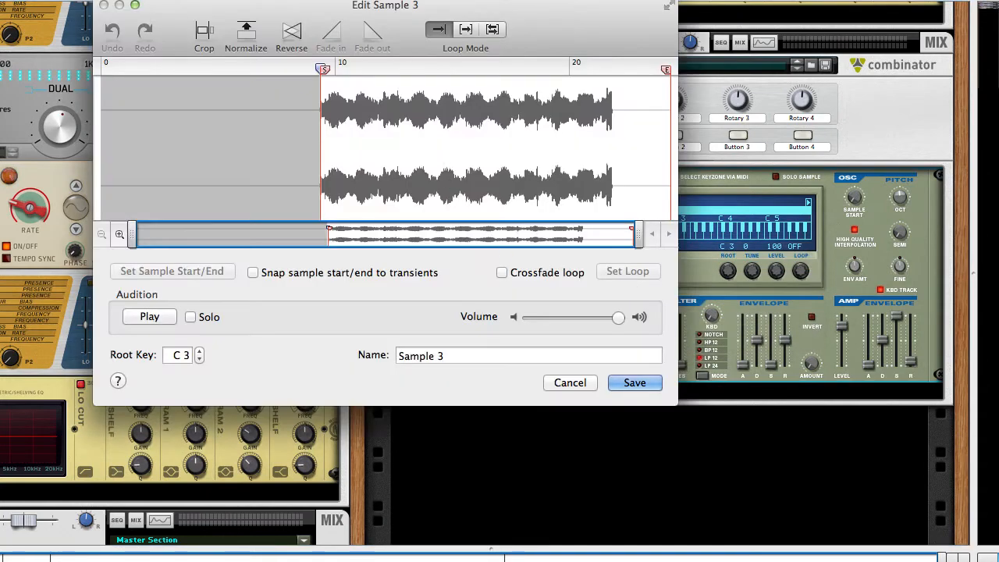
pyautogui.click(205, 33)
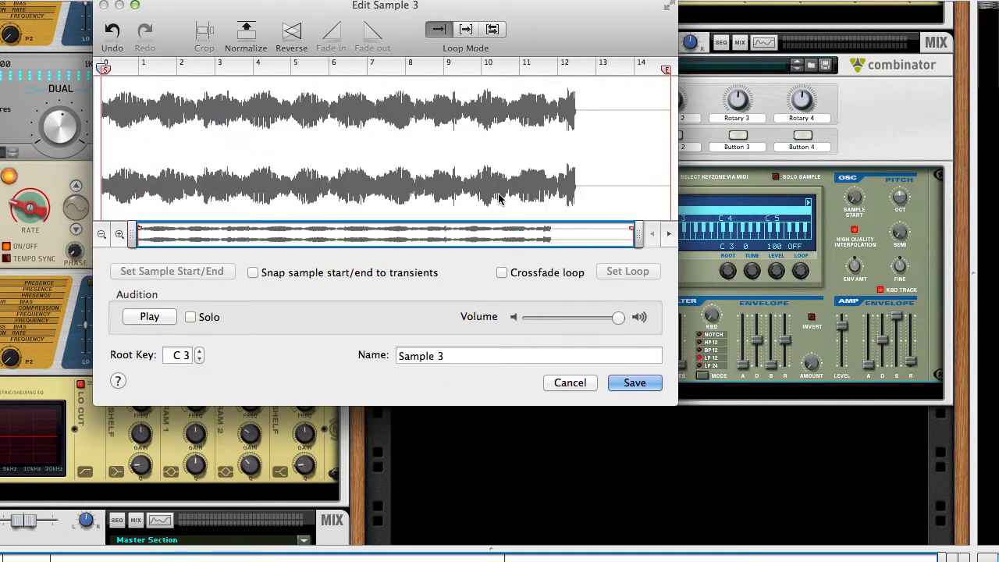
pyautogui.moveTo(613, 148); pyautogui.dragTo(153, 45)
pyautogui.click(207, 39)
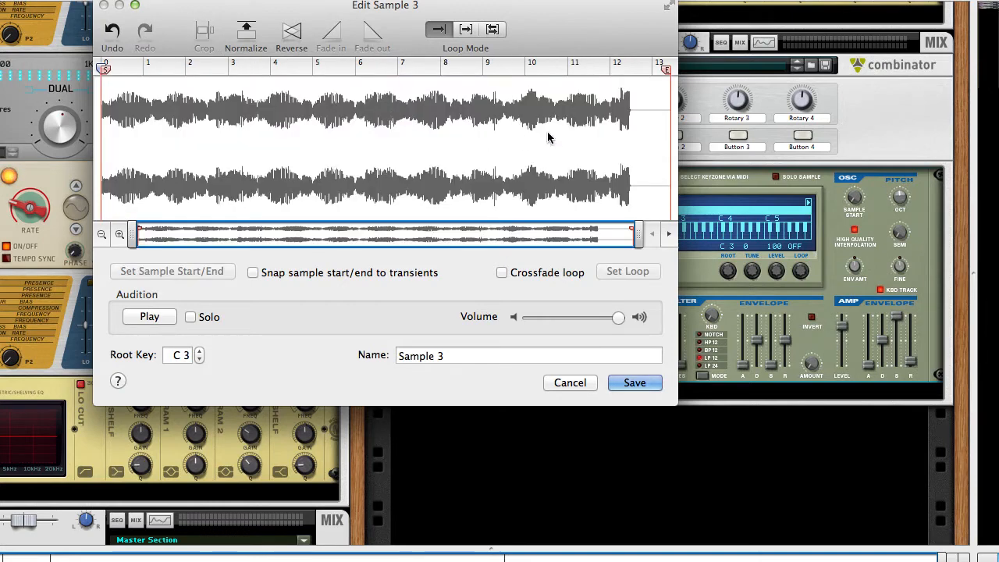
pyautogui.moveTo(654, 114); pyautogui.dragTo(63, 86)
pyautogui.click(207, 39)
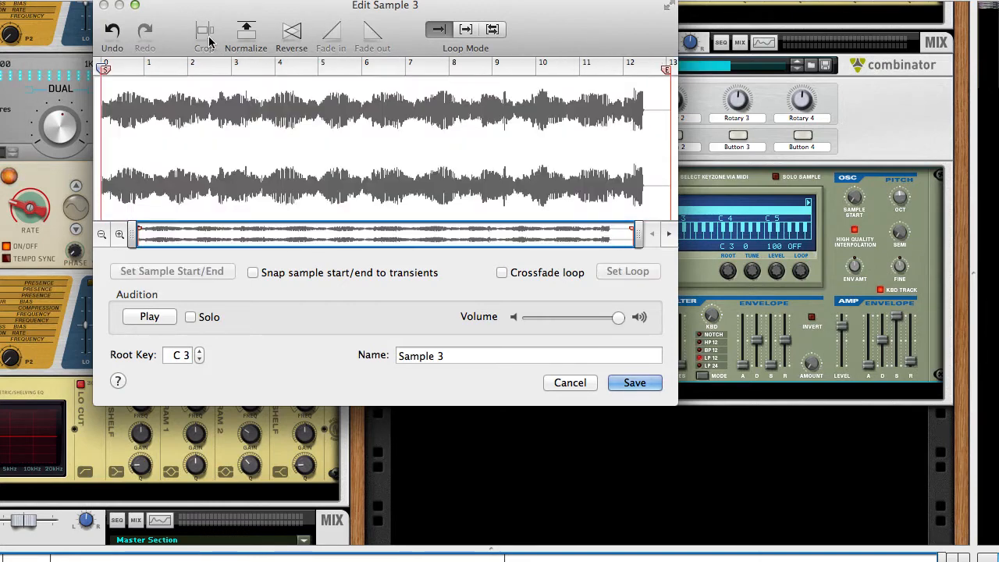
# Step: Set a forward loop in Sample 3 from about 1.5 to 10.5 seconds and enable Crossfade loop
pyautogui.moveTo(320, 133); pyautogui.dragTo(167, 125)
pyautogui.moveTo(468, 153); pyautogui.dragTo(561, 160)
pyautogui.click(614, 270)
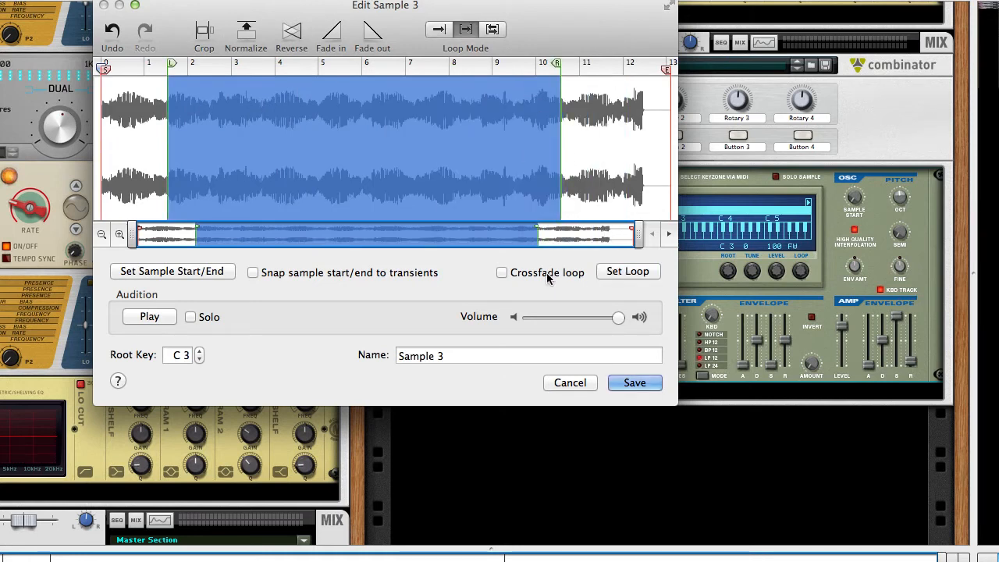
pyautogui.click(550, 275)
# Step: Audition the crossfaded loop near its end point, and save the edited sample
pyautogui.click(157, 323)
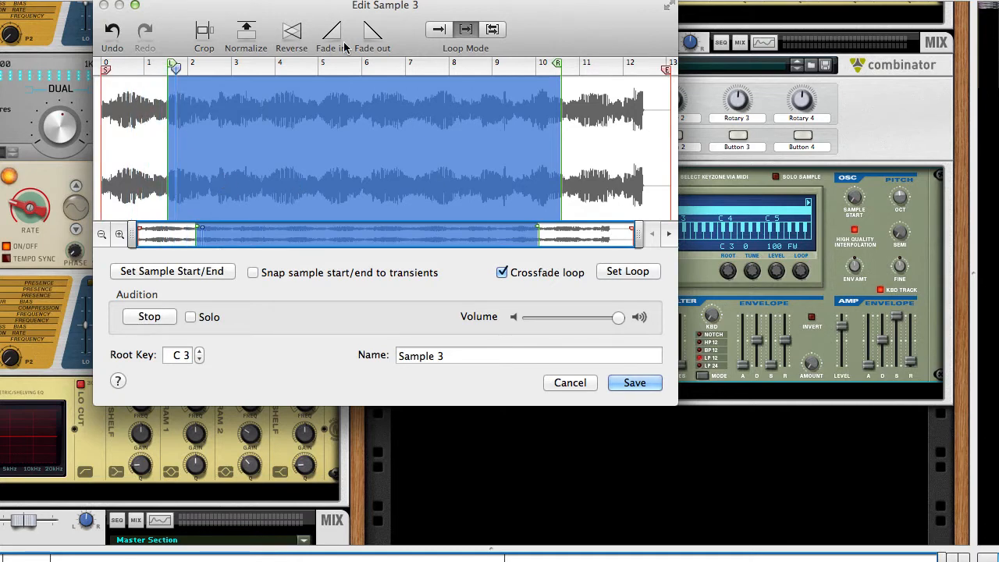
pyautogui.click(546, 138)
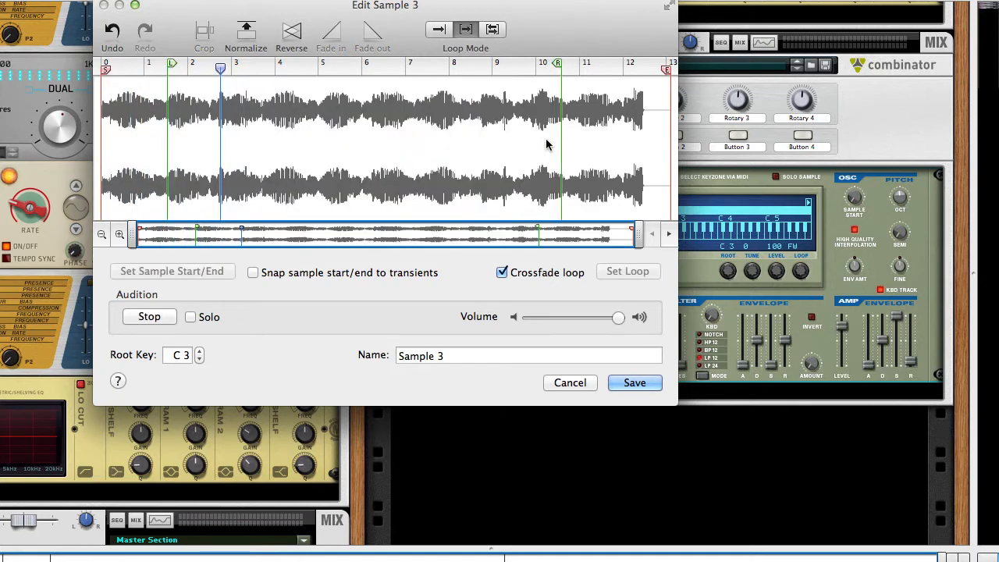
pyautogui.click(533, 67)
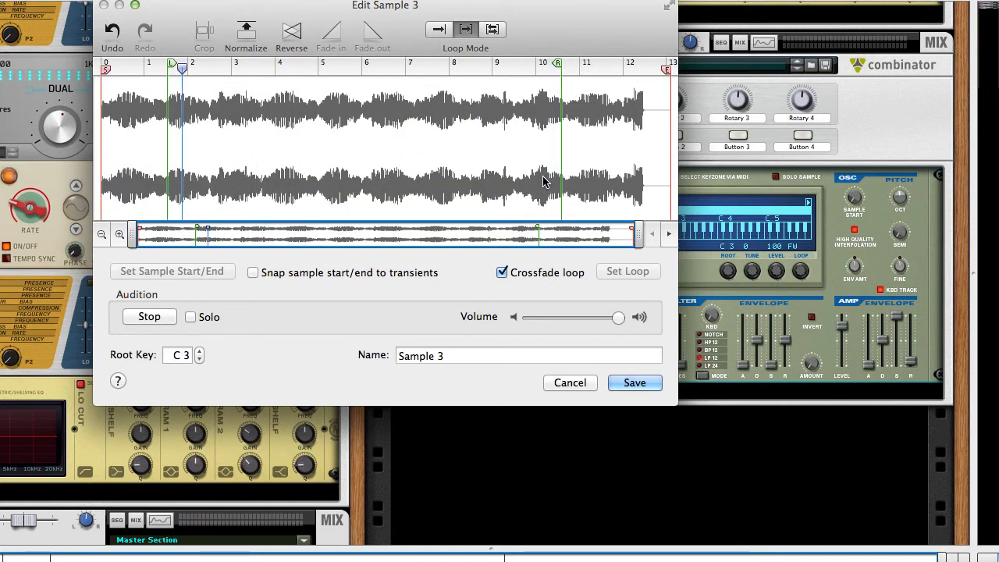
pyautogui.click(635, 382)
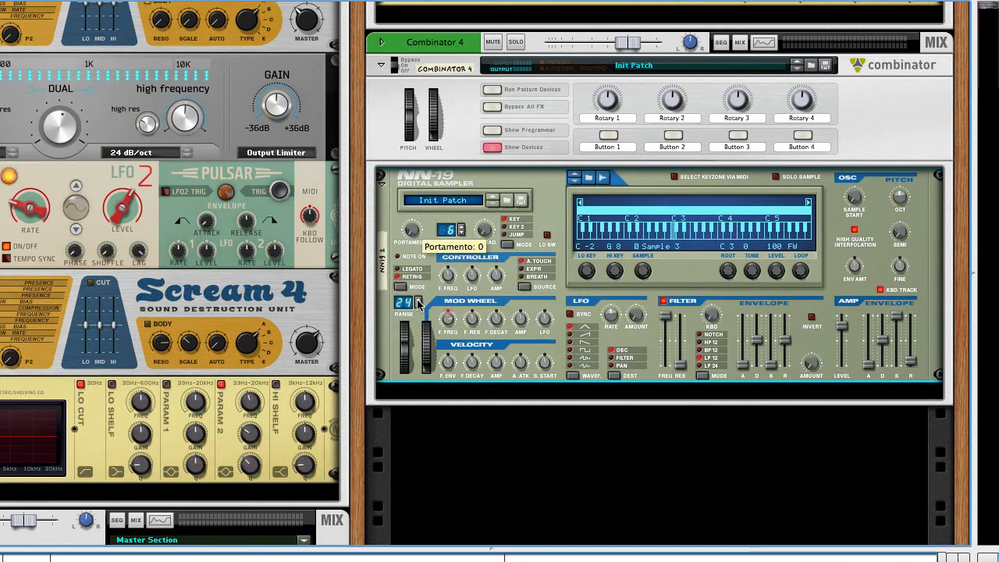
# Step: Add a Pulsar LFO device below the NN-19 inside Combinator 4
pyautogui.rightClick(548, 394)
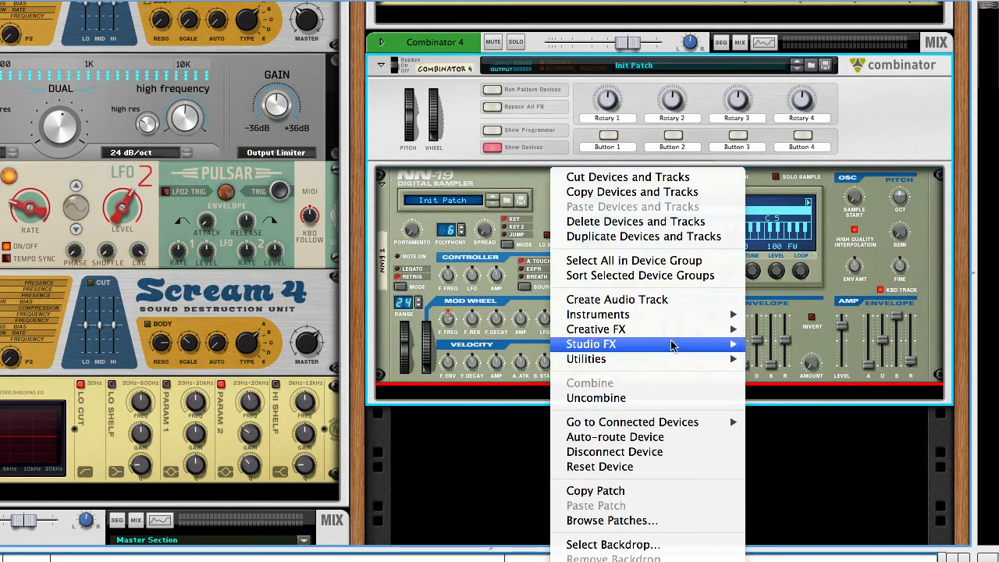
pyautogui.moveTo(672, 345)
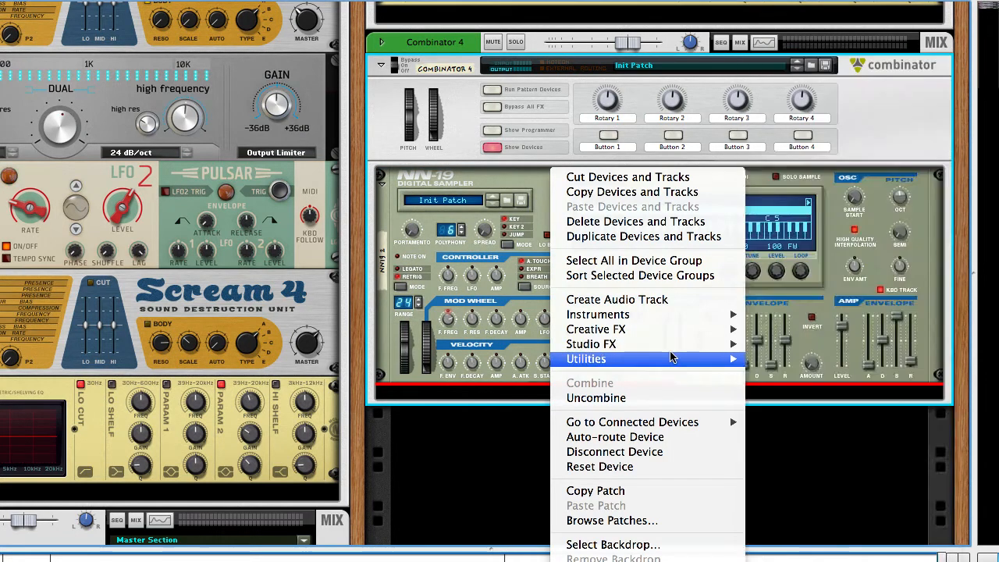
pyautogui.click(853, 357)
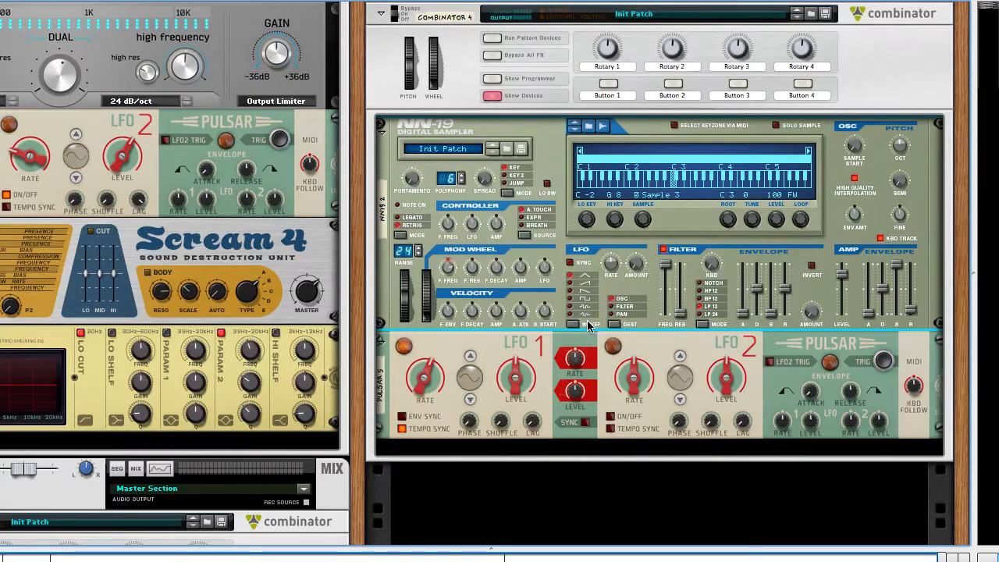
# Step: Lower the level of Combinator 4's mix channel slightly
pyautogui.scroll(5, 624, 315)
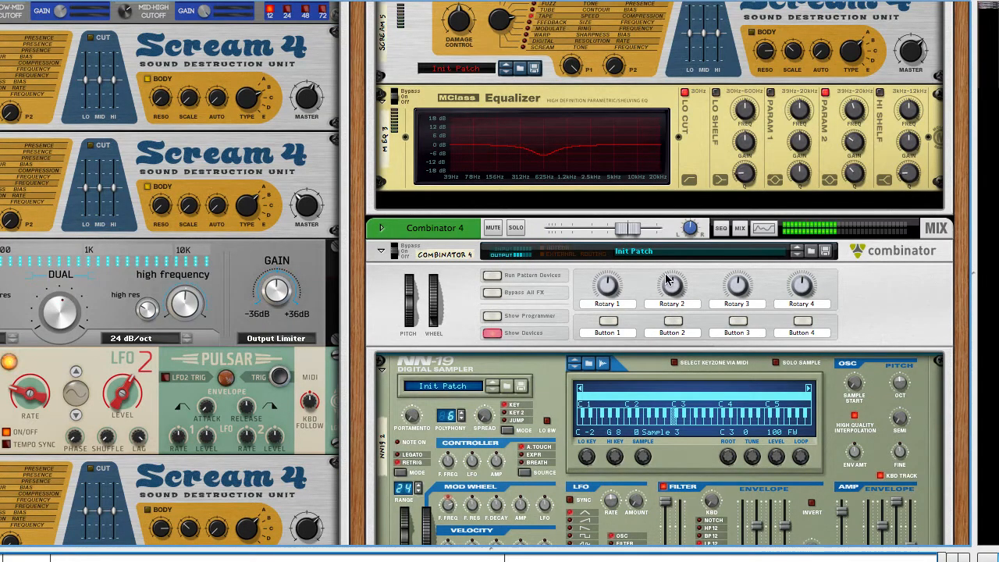
pyautogui.moveTo(665, 273)
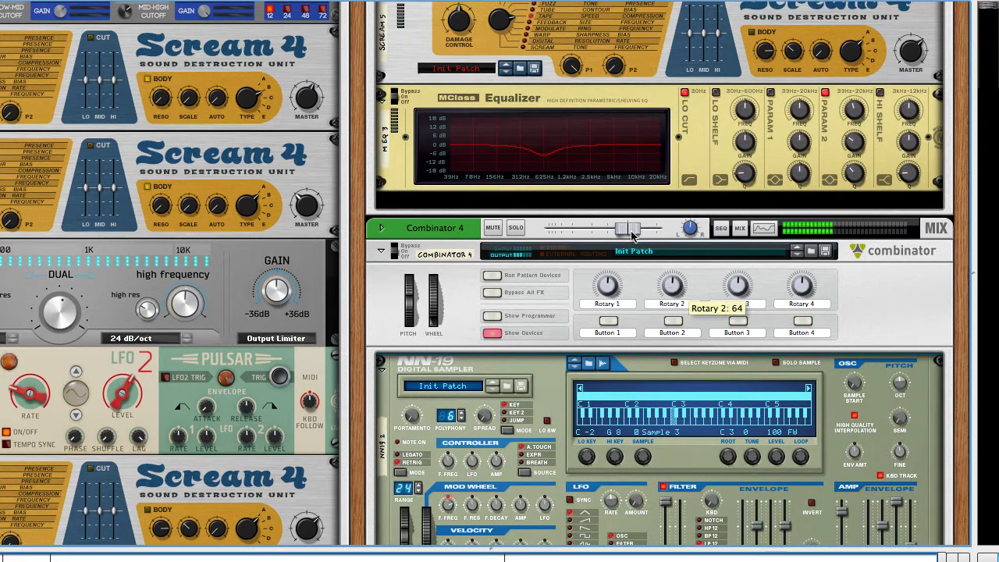
pyautogui.moveTo(615, 228)
pyautogui.moveTo(613, 234); pyautogui.dragTo(598, 232)
# Step: Raise the NN-19's Sample Start to 85
pyautogui.scroll(-5, 685, 265)
pyautogui.scroll(-2, 685, 265)
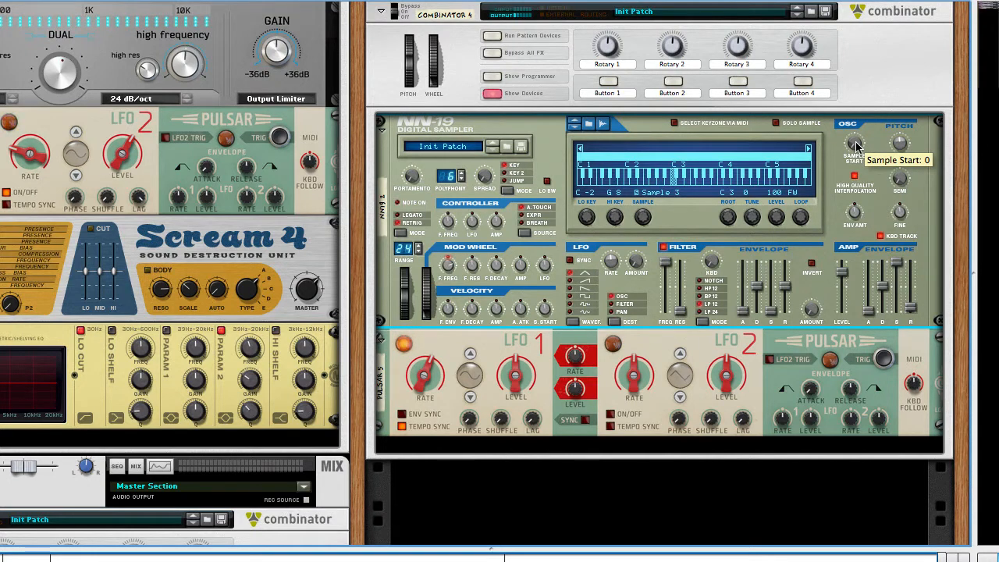
pyautogui.moveTo(857, 144)
pyautogui.mouseDown()
pyautogui.moveTo(857, 136)
pyautogui.moveTo(860, 156)
pyautogui.mouseUp()
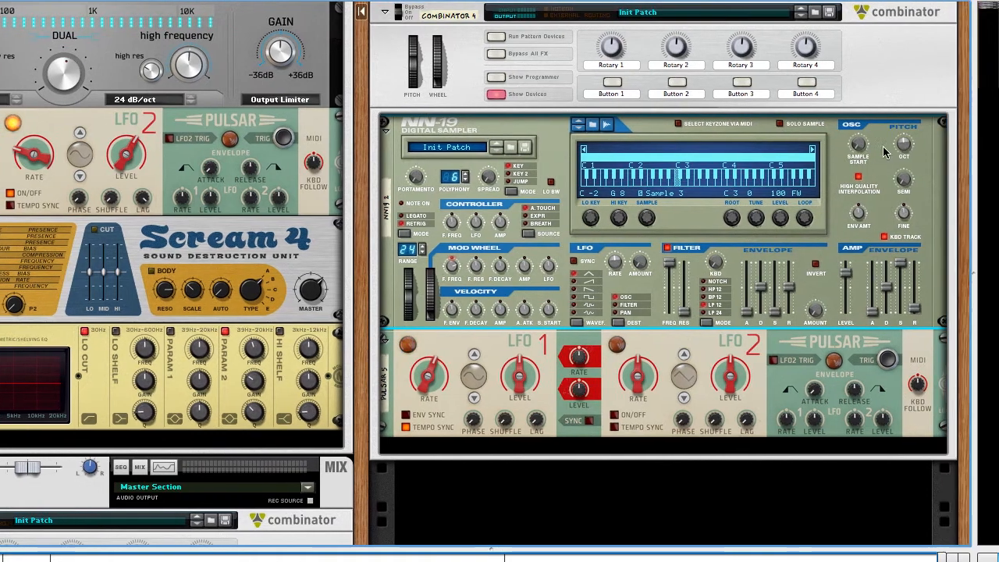
pyautogui.moveTo(852, 138); pyautogui.dragTo(853, 100)
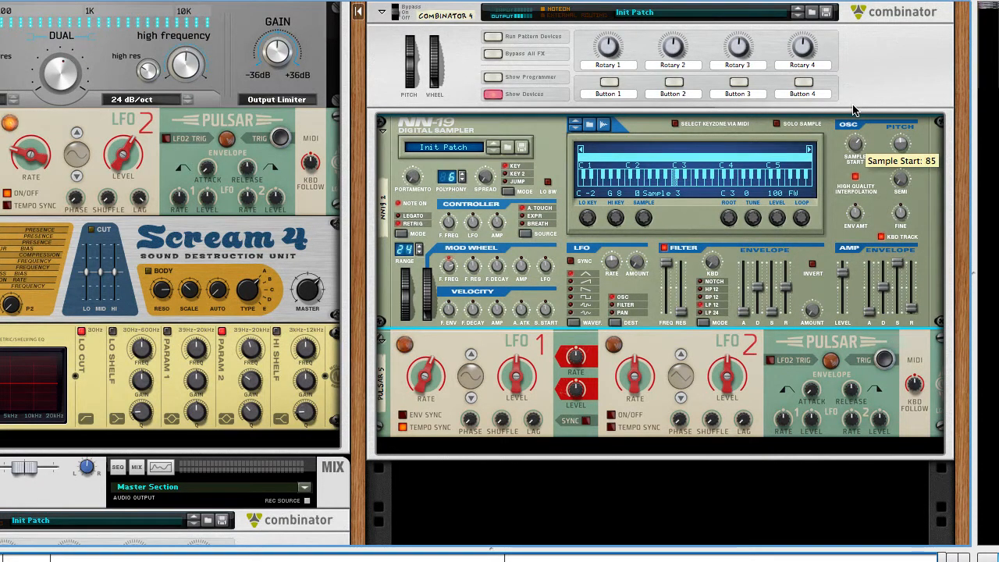
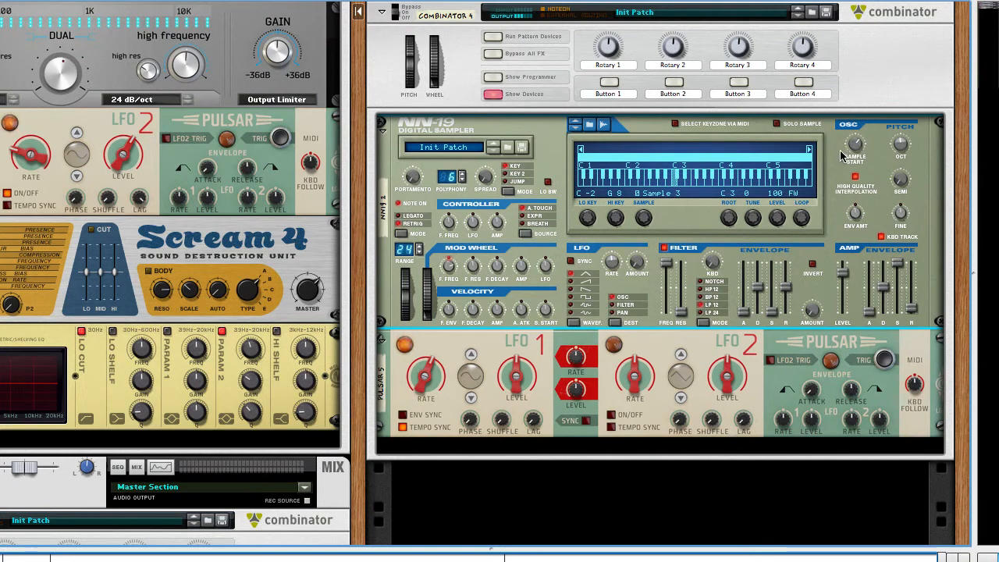
# Step: Adjust the NN-19's Sample Start knob further
pyautogui.moveTo(854, 148); pyautogui.dragTo(857, 99)
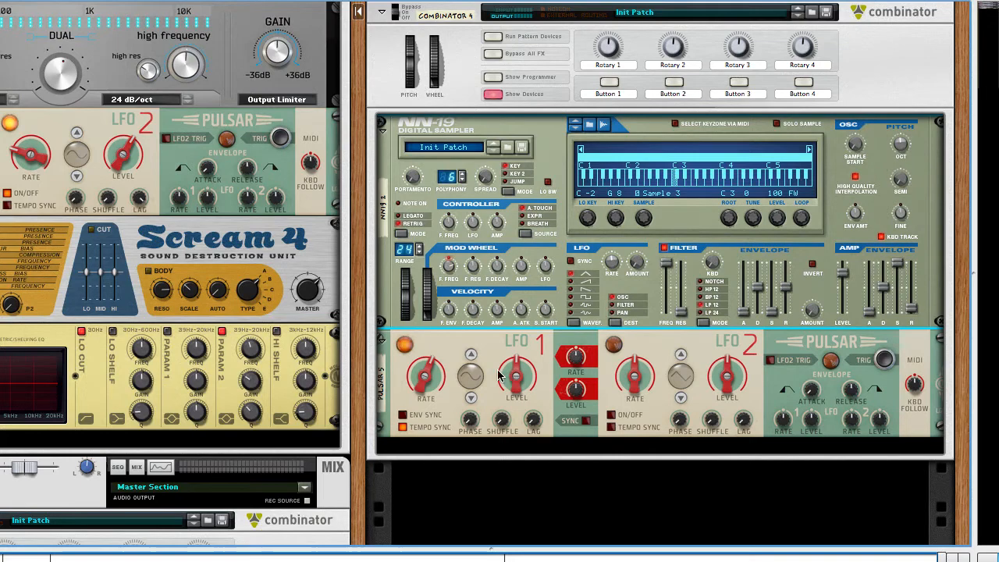
# Step: Show Combinator 4's programmer from the rack's rear and cable Pulsar 5's LFO 1 CV output to the programmer's CV 1 input
pyautogui.press('Tab')
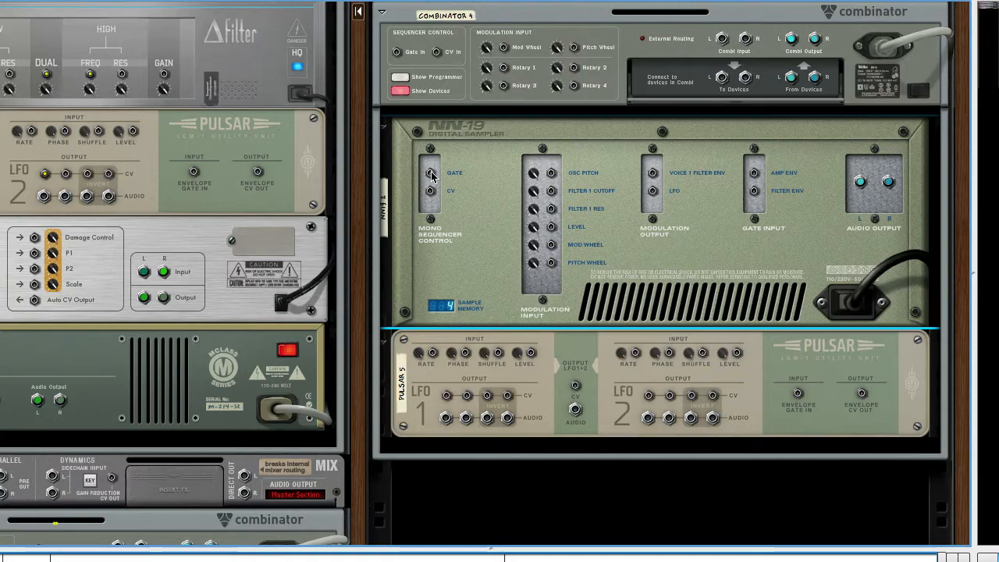
pyautogui.press('Tab')
pyautogui.press('Tab')
pyautogui.click(544, 391)
pyautogui.click(561, 302)
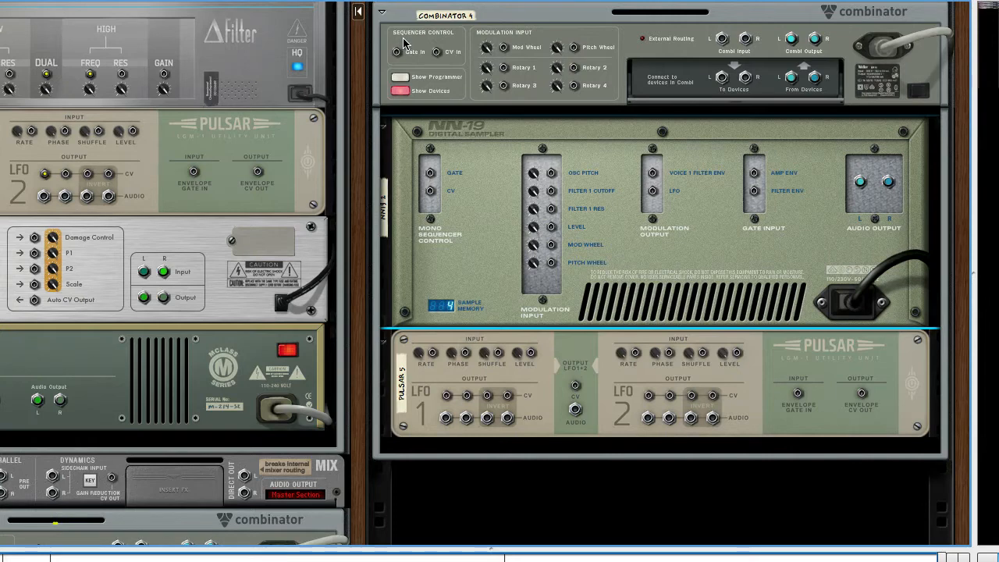
pyautogui.click(400, 78)
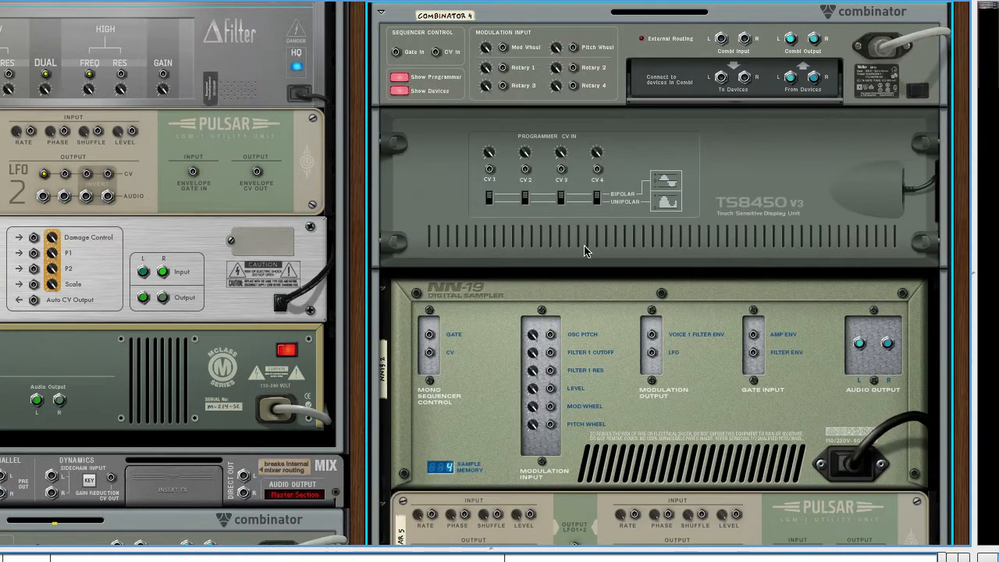
pyautogui.scroll(-2, 429, 521)
pyautogui.click(449, 476)
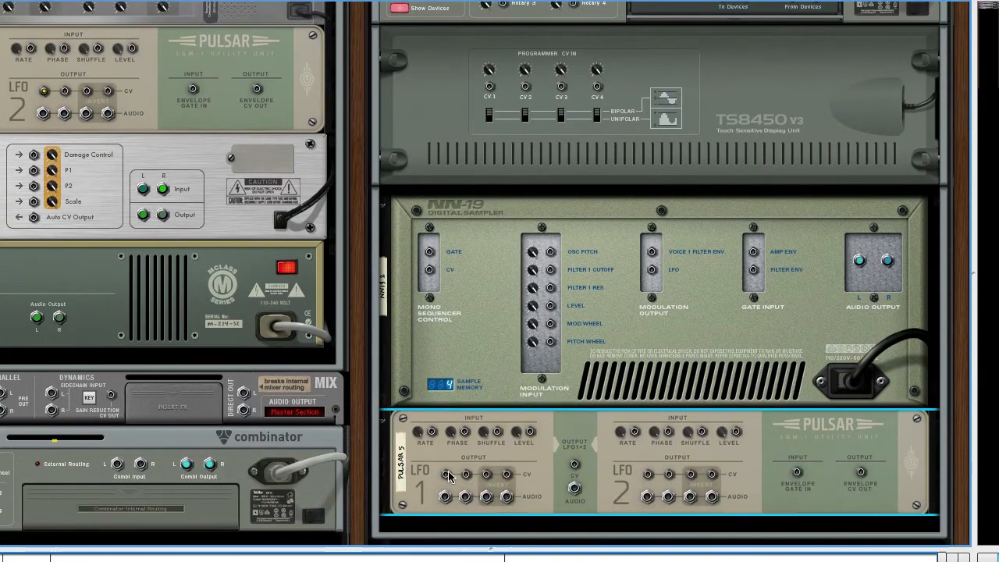
pyautogui.moveTo(449, 476); pyautogui.dragTo(490, 87)
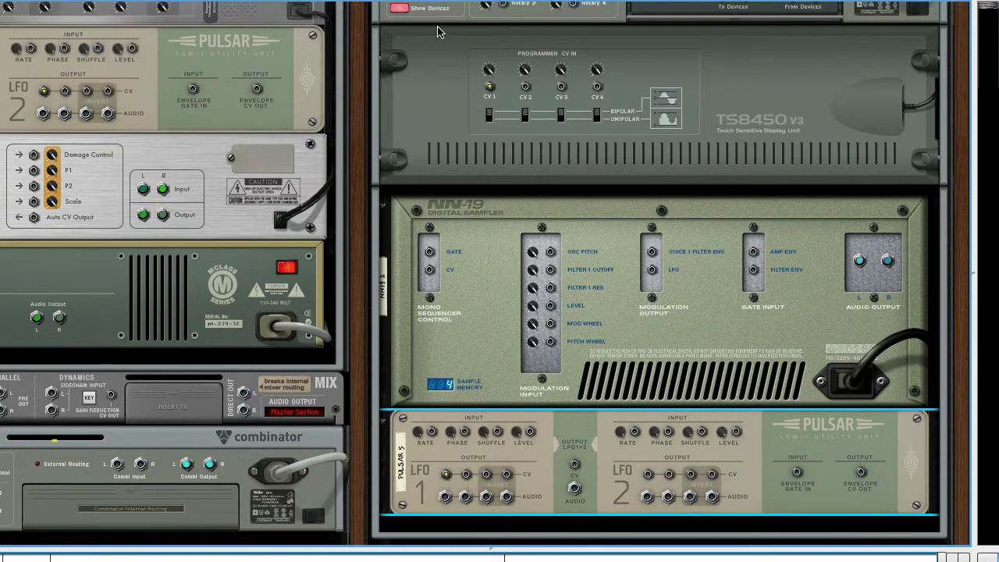
# Step: Return to the rack's front, display Combinator 4's programmer, and select the NN19 2 device for modulation routing
pyautogui.scroll(1, 440, 31)
pyautogui.click(399, 50)
pyautogui.press('Tab')
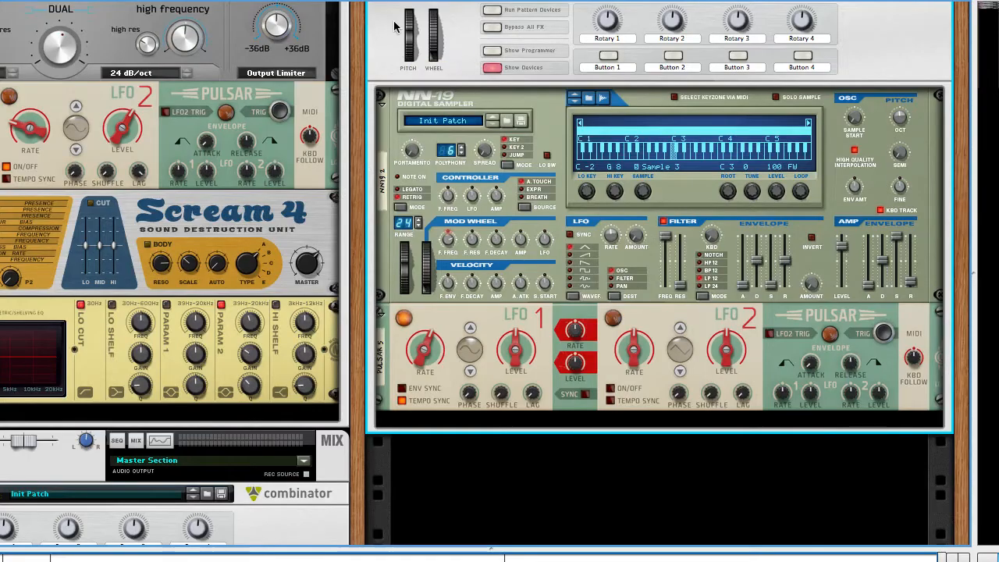
pyautogui.click(495, 52)
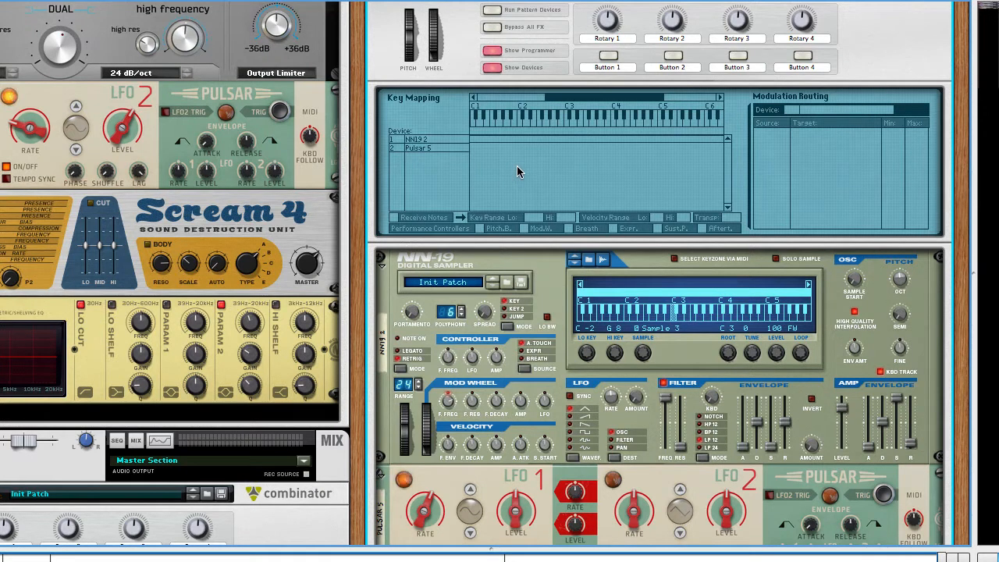
pyautogui.click(799, 266)
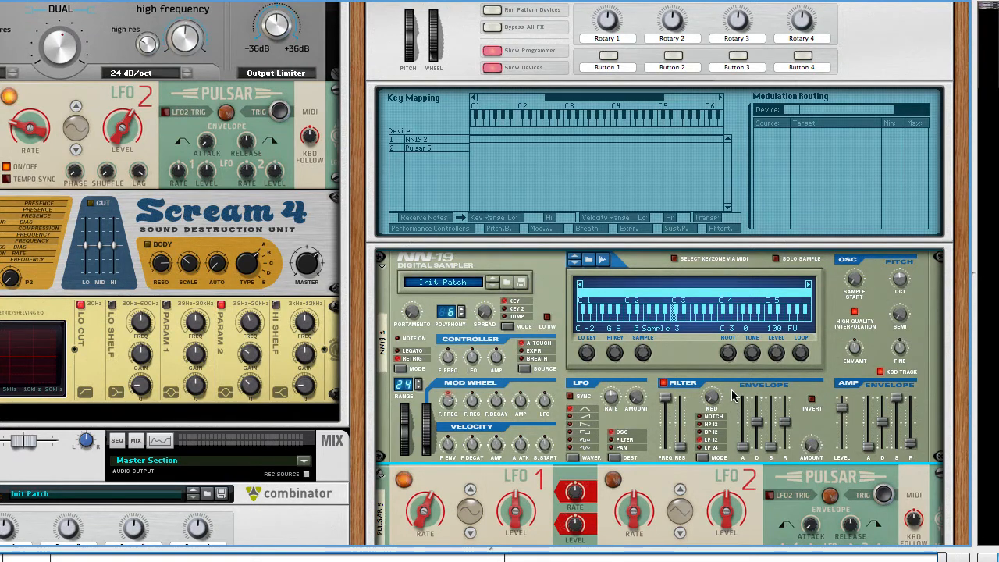
pyautogui.click(438, 139)
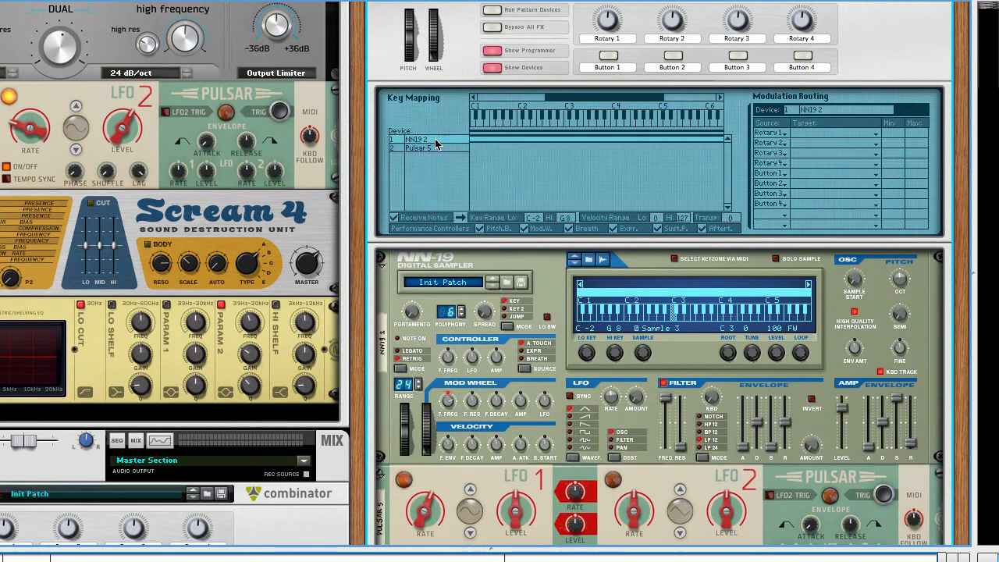
# Step: Route CV Input 1 to the NN-19's Sample Start in the first modulation routing row
pyautogui.click(783, 137)
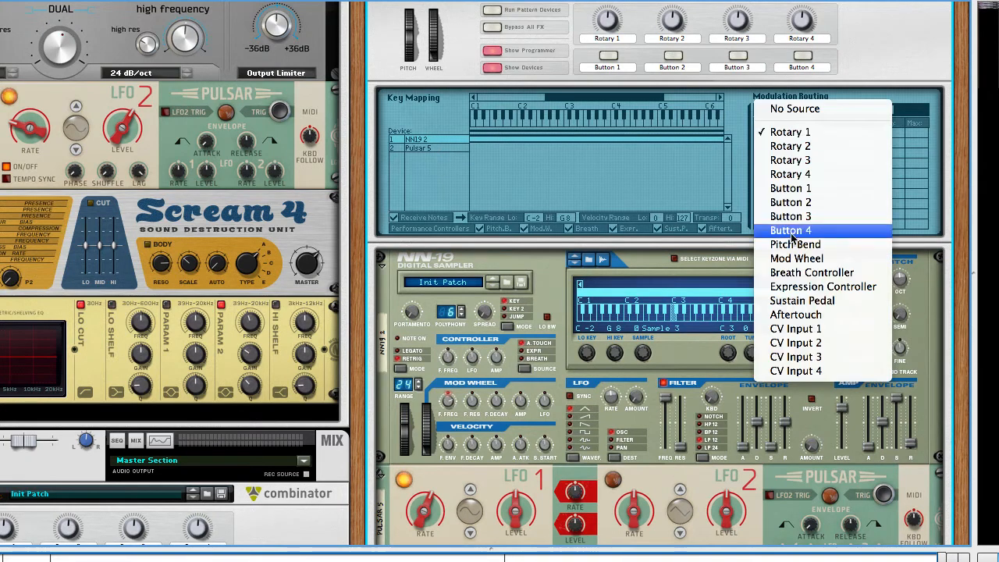
pyautogui.click(796, 329)
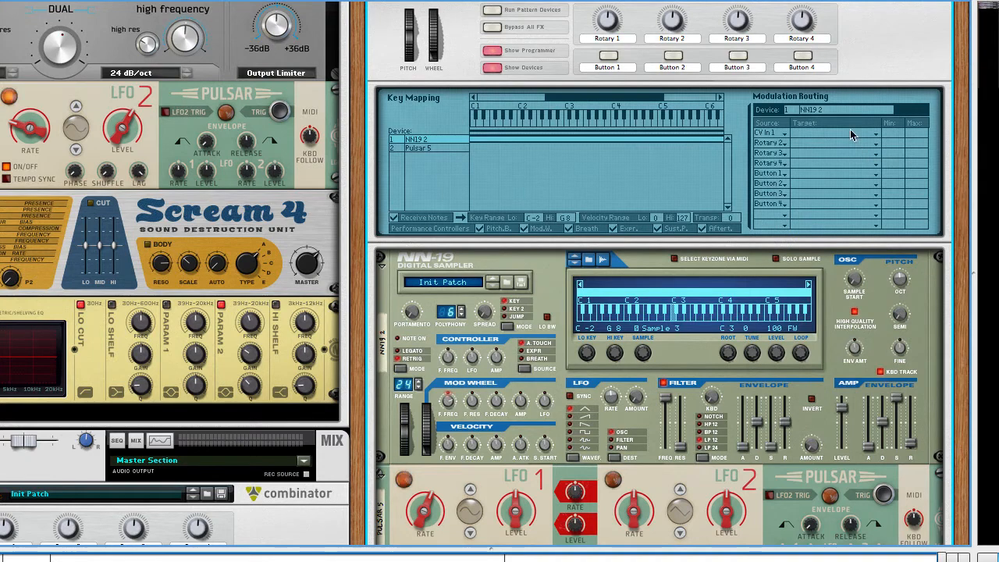
pyautogui.click(851, 131)
pyautogui.moveTo(859, 192)
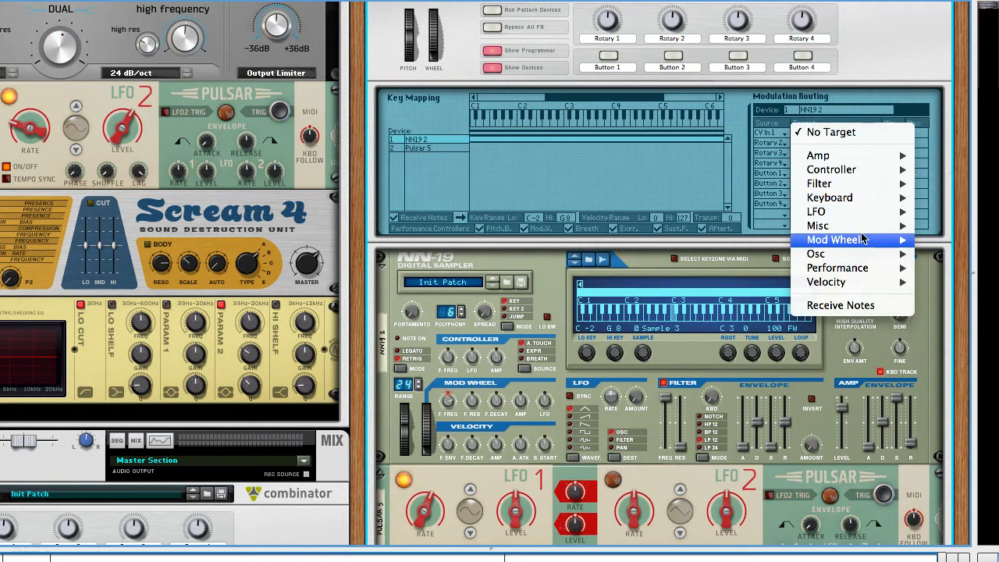
pyautogui.moveTo(864, 239)
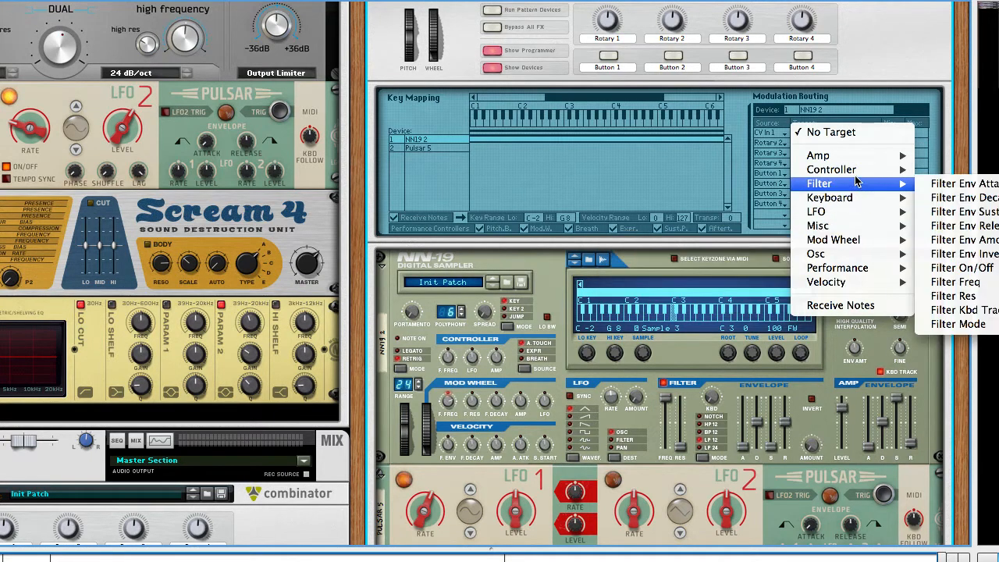
pyautogui.moveTo(854, 173)
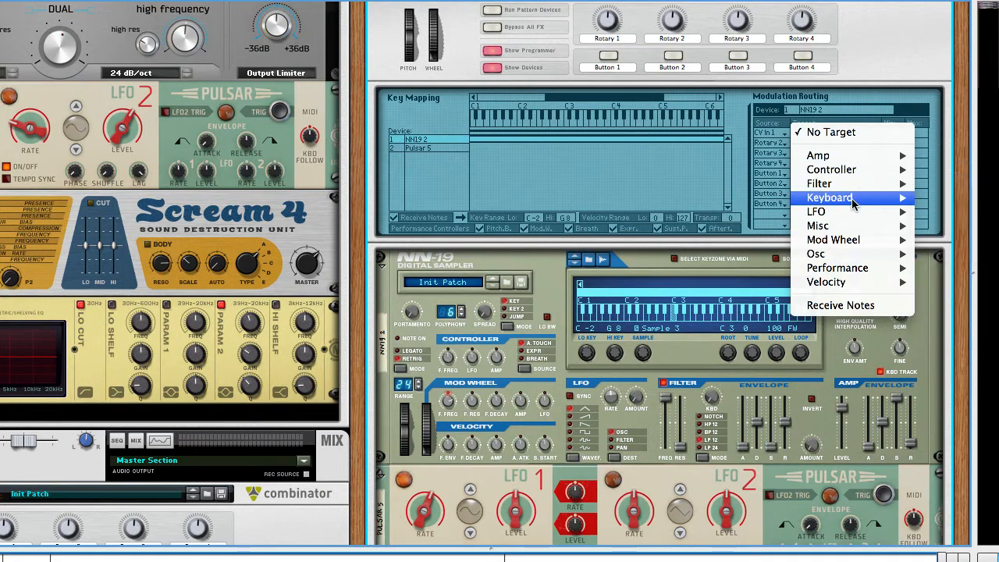
pyautogui.moveTo(855, 286)
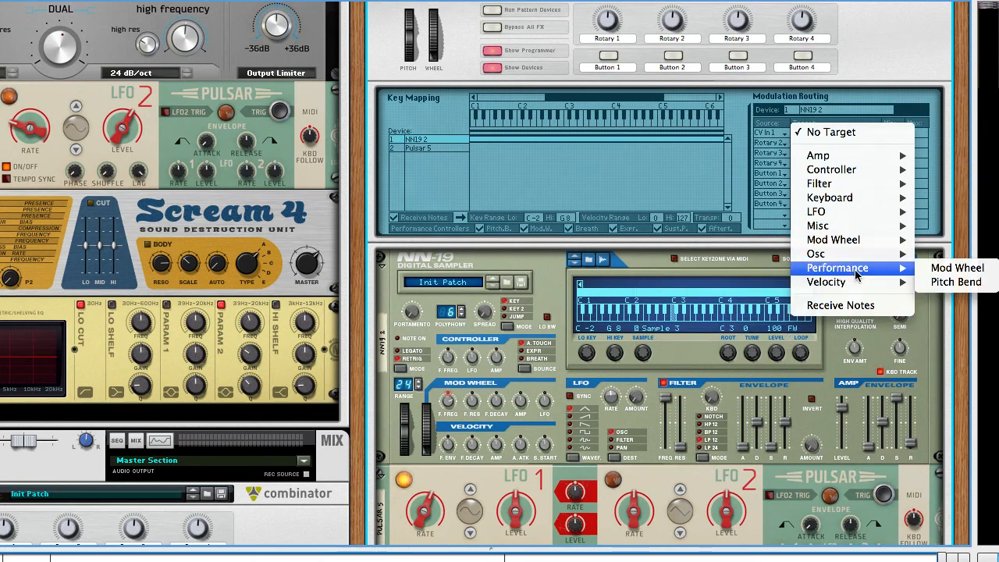
pyautogui.moveTo(860, 262)
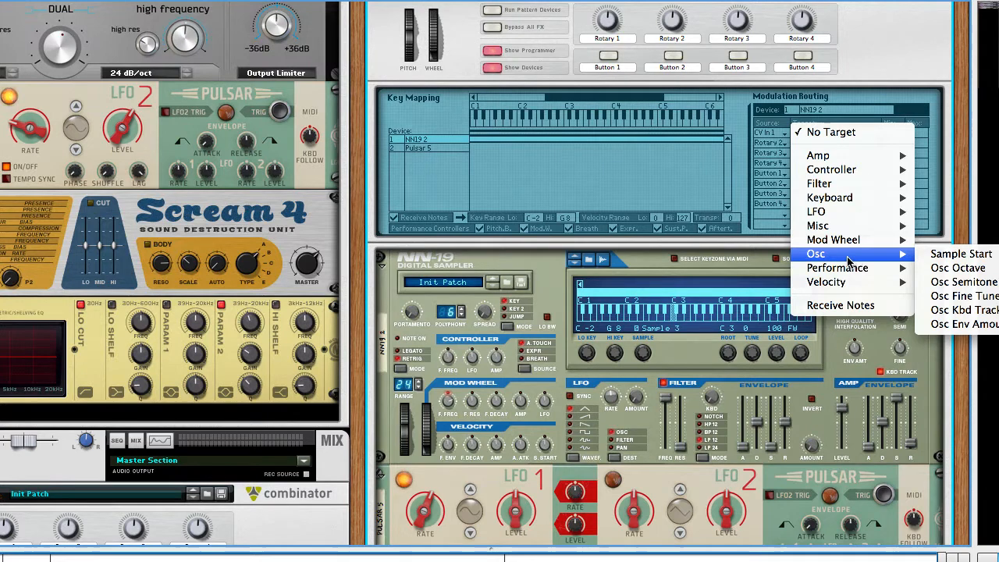
pyautogui.click(996, 259)
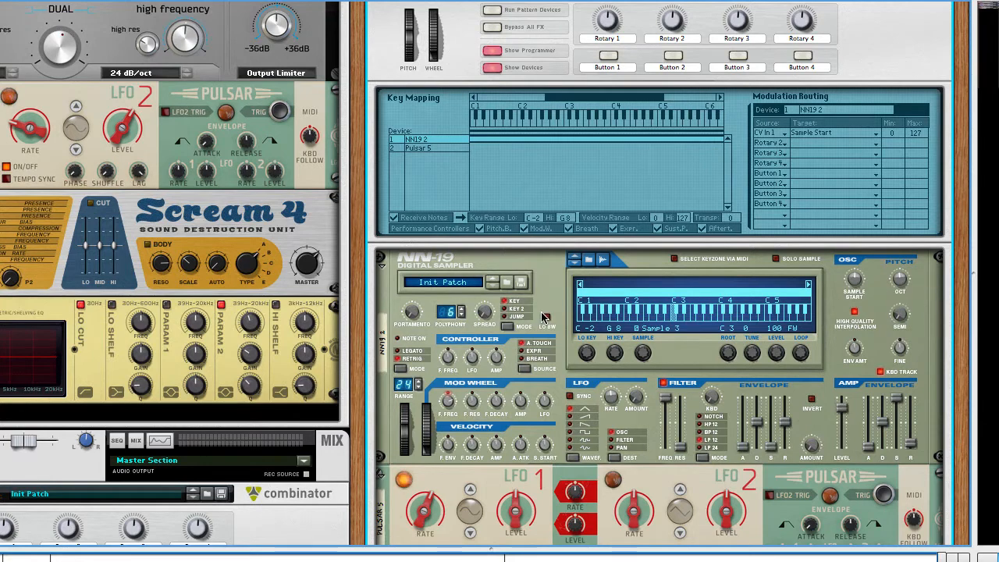
# Step: Set Pulsar 5's LFO 1 to free-run at about 0.3 Hz with a raised level, and try the NN-19's pitch bend
pyautogui.scroll(-5, 533, 330)
pyautogui.moveTo(519, 307); pyautogui.dragTo(517, 263)
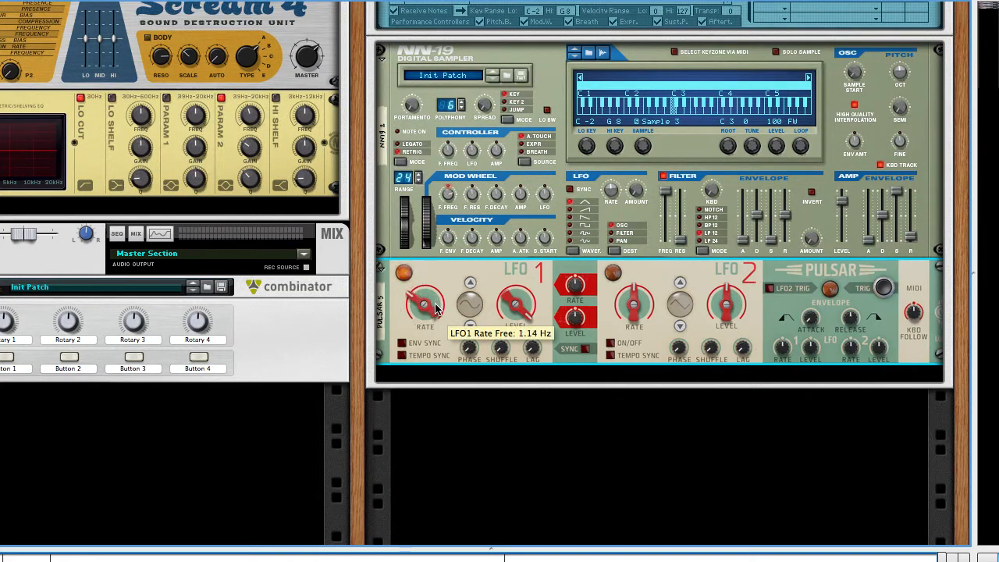
pyautogui.moveTo(436, 309); pyautogui.dragTo(436, 331)
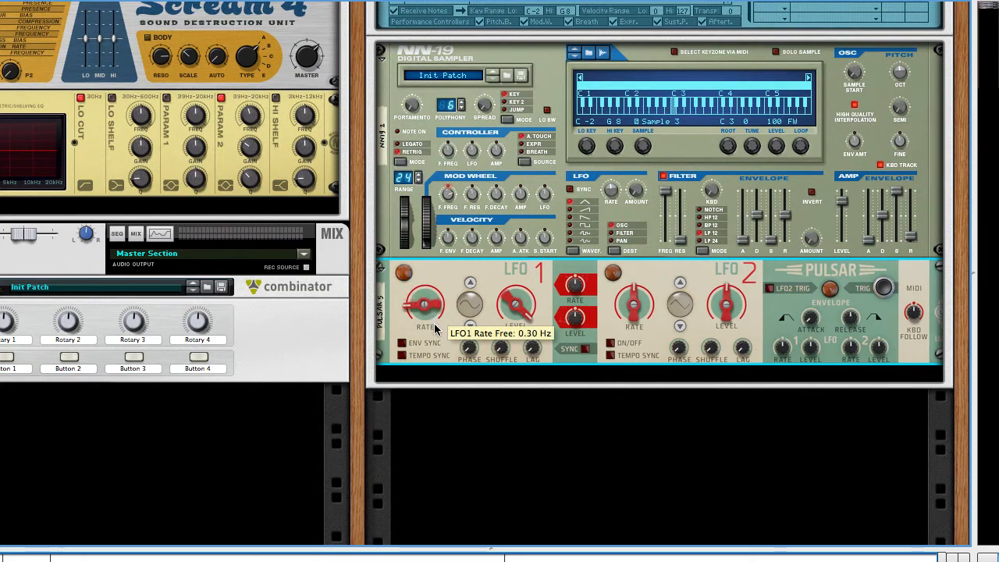
pyautogui.moveTo(521, 301); pyautogui.dragTo(522, 328)
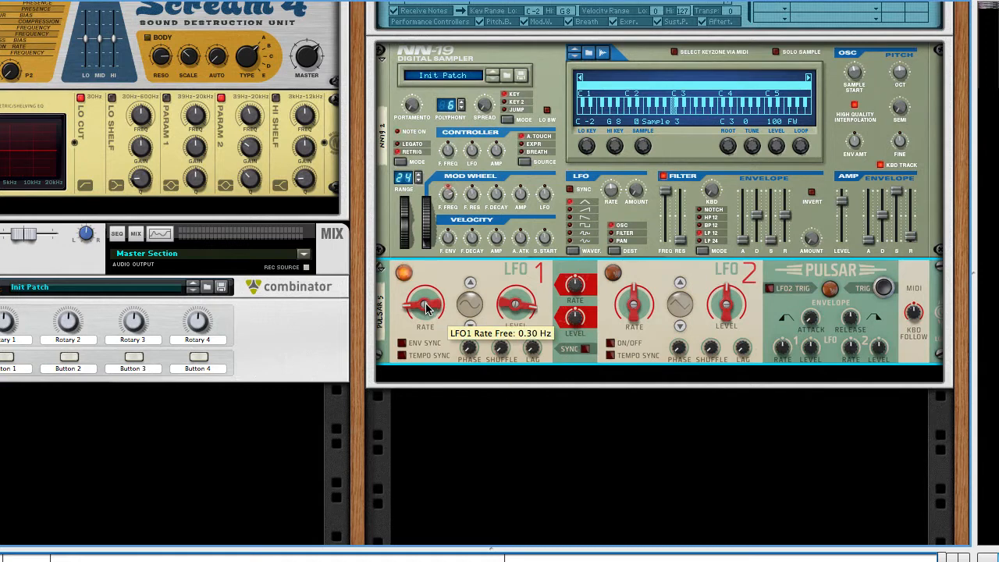
pyautogui.moveTo(426, 304); pyautogui.dragTo(426, 301)
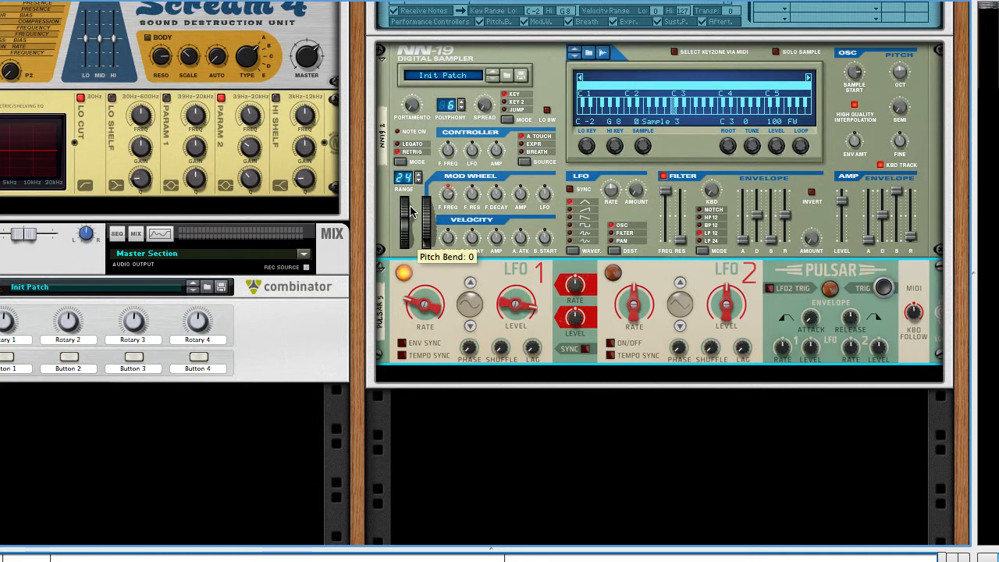
pyautogui.moveTo(406, 236)
pyautogui.mouseDown()
pyautogui.moveTo(407, 220)
pyautogui.moveTo(410, 248)
pyautogui.mouseUp()
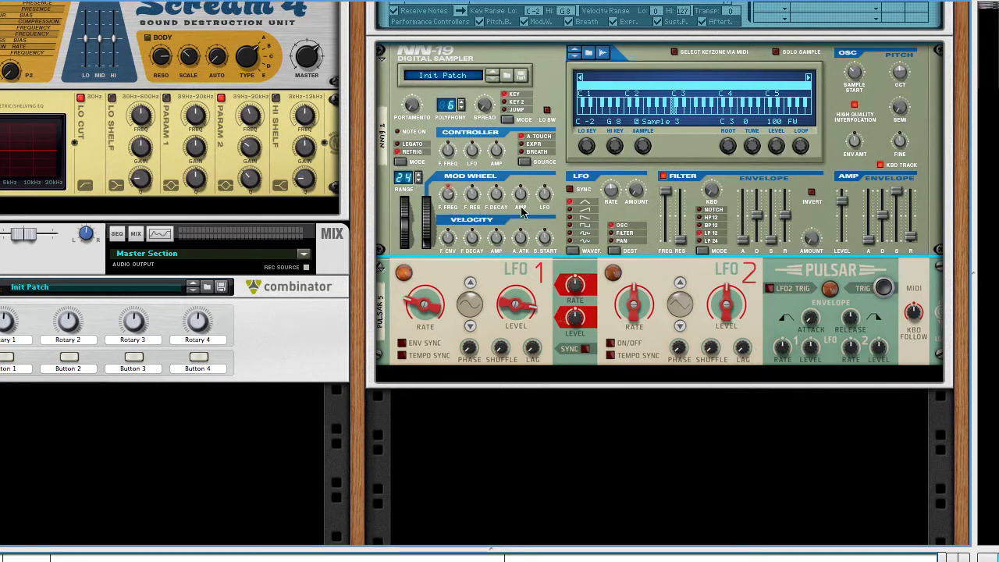
# Step: Review the Thor synthesizer, filter and effects devices above Combinator 4, and return to its NN-19 and modulation routing
pyautogui.scroll(1, 522, 212)
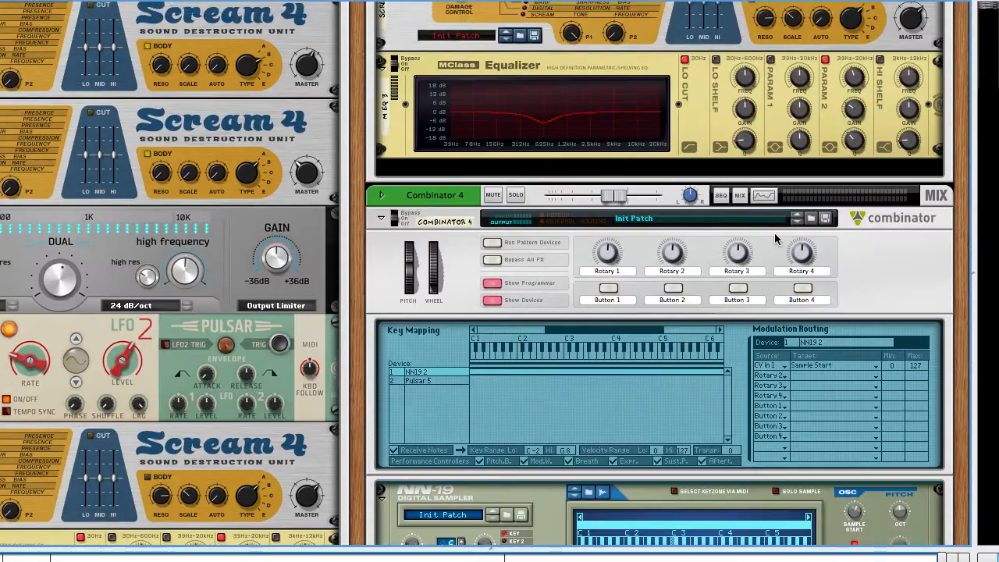
pyautogui.scroll(5, 665, 310)
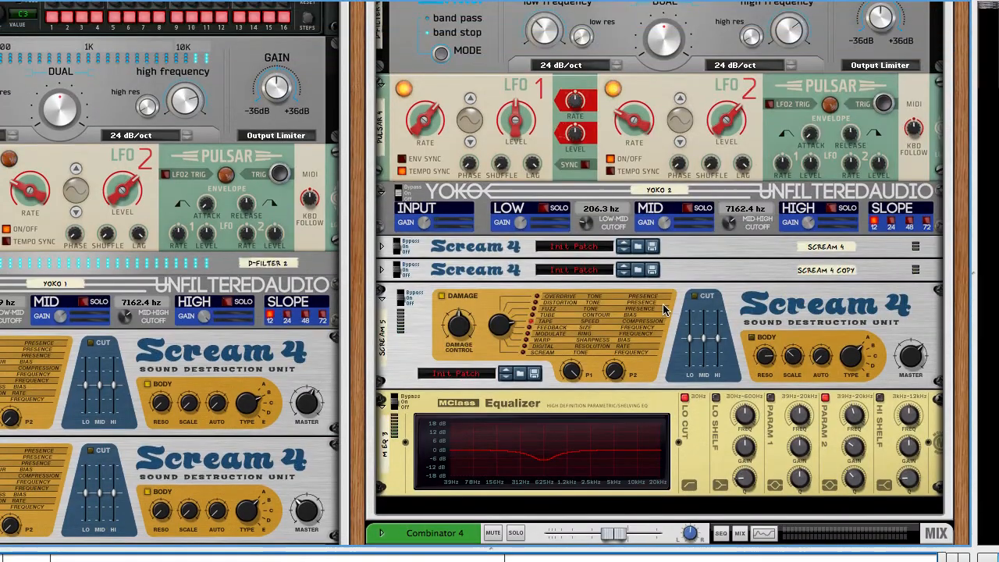
pyautogui.scroll(5, 664, 310)
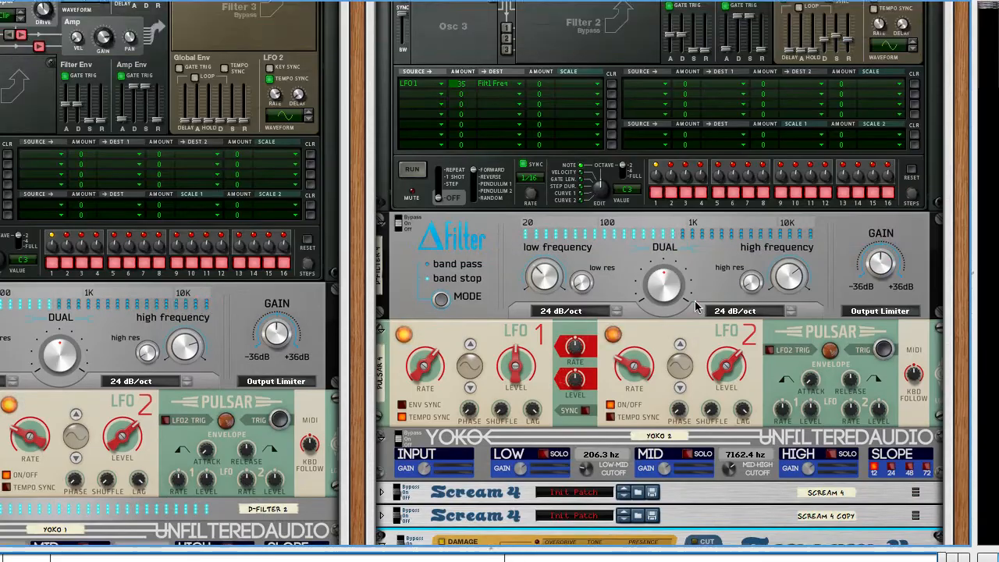
pyautogui.scroll(6, 697, 307)
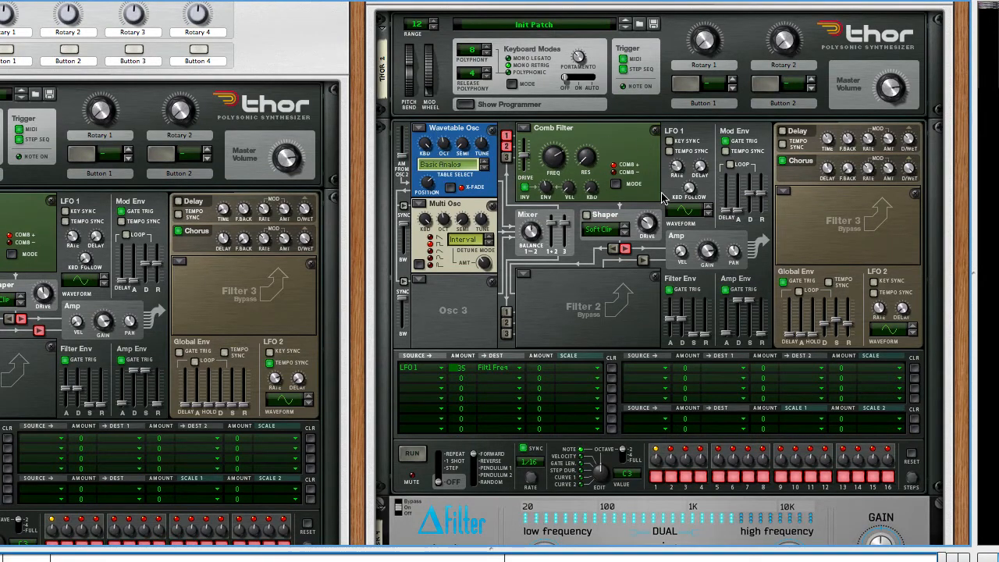
pyautogui.scroll(-6, 662, 198)
pyautogui.scroll(-9, 672, 198)
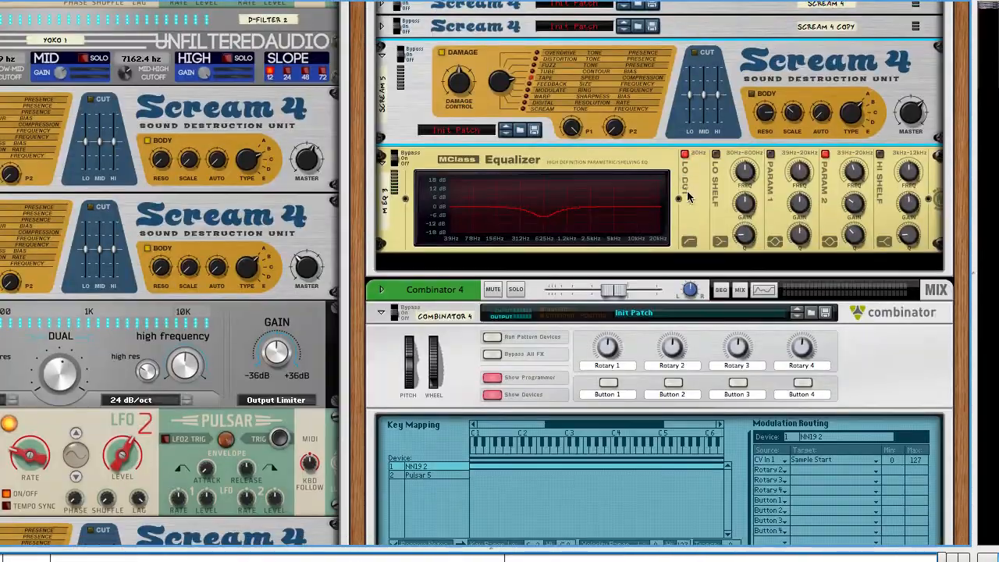
pyautogui.scroll(-10, 687, 197)
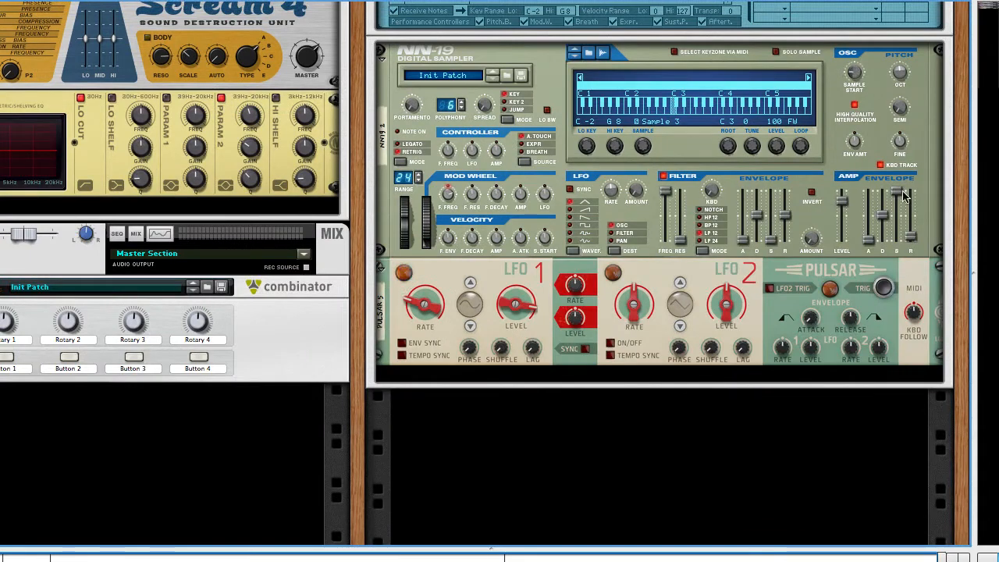
pyautogui.click(925, 141)
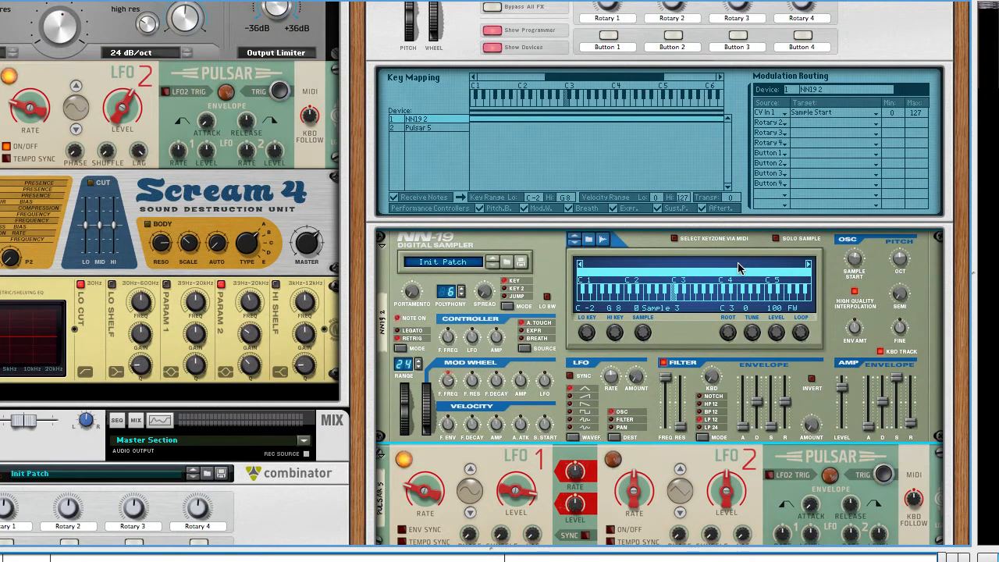
pyautogui.scroll(-3, 738, 268)
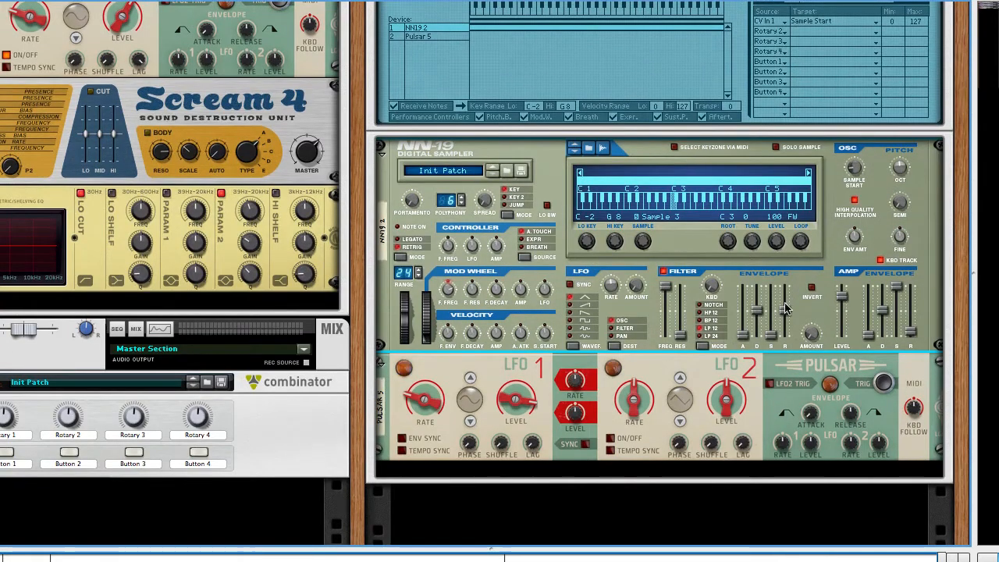